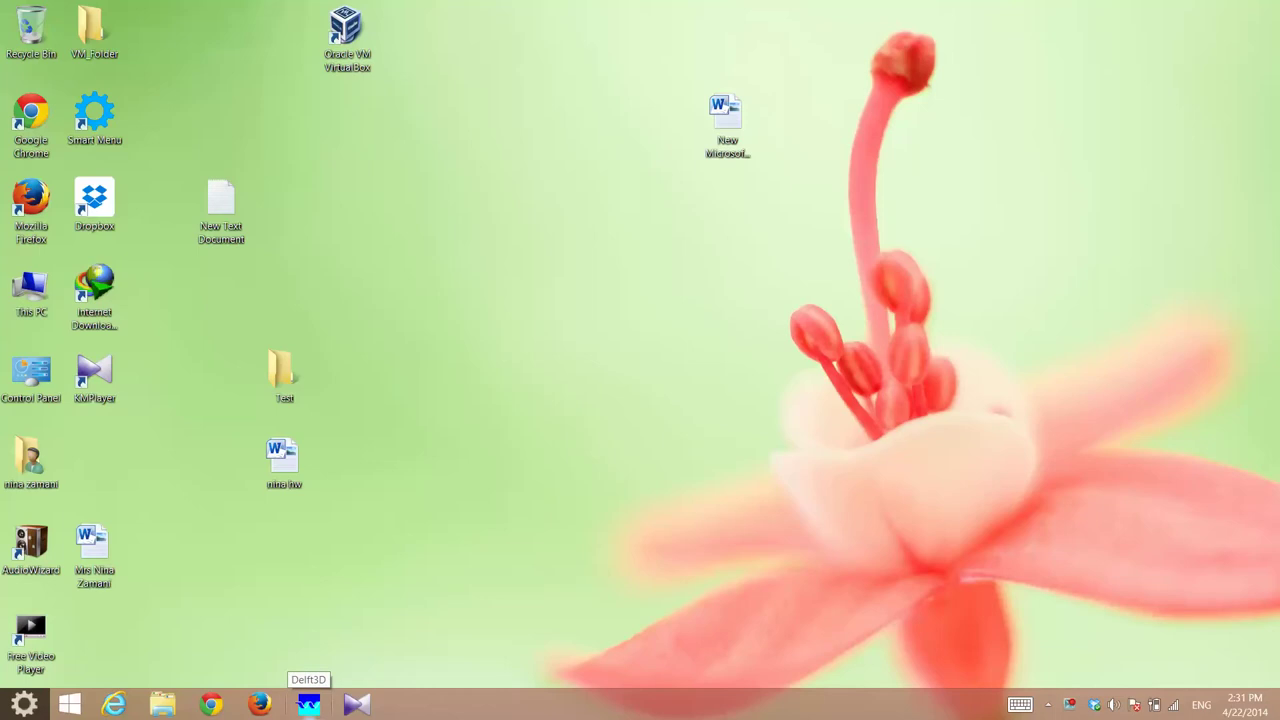
Launch Delft3D and set its working directory to the Test folder on the desktop.
click(308, 704)
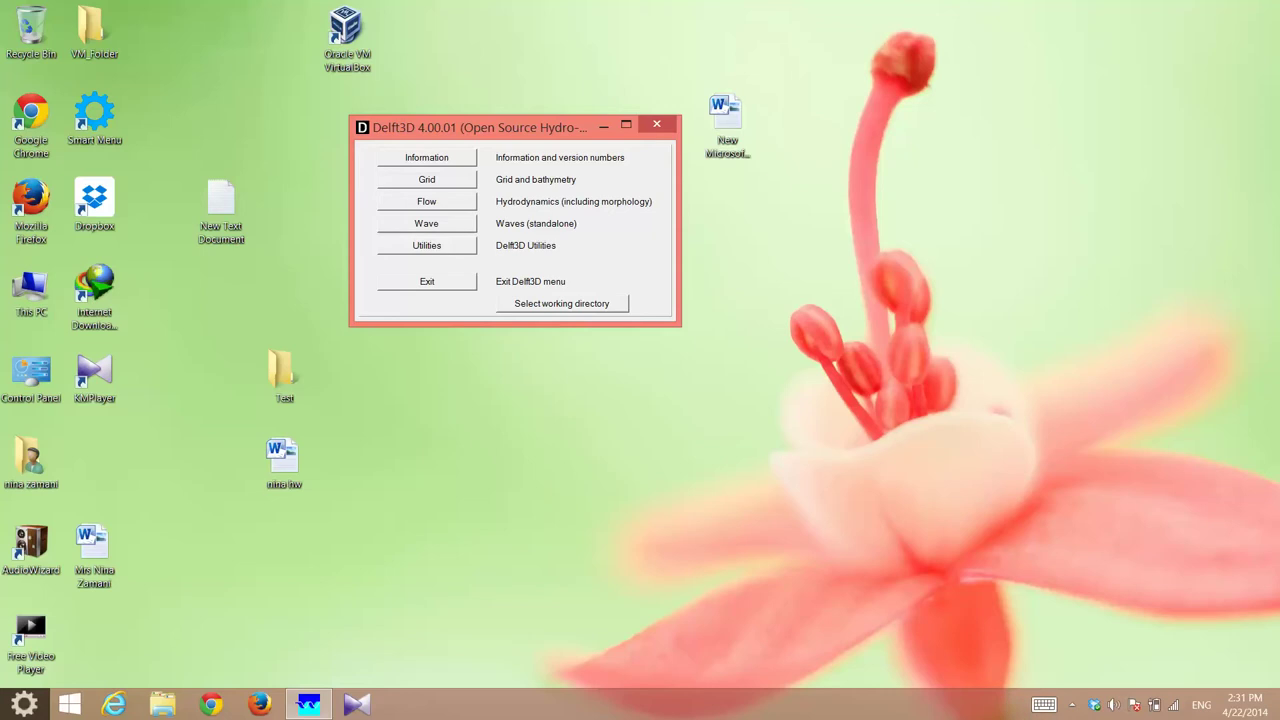
click(562, 303)
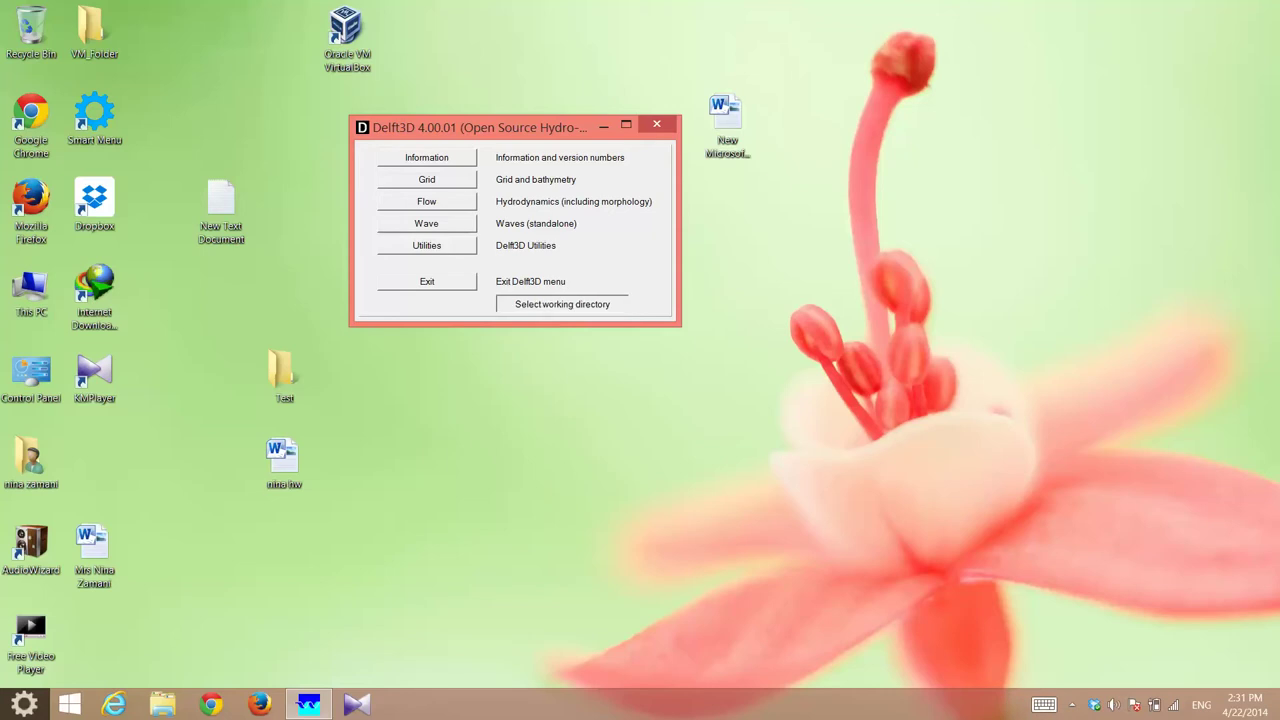
click(712, 238)
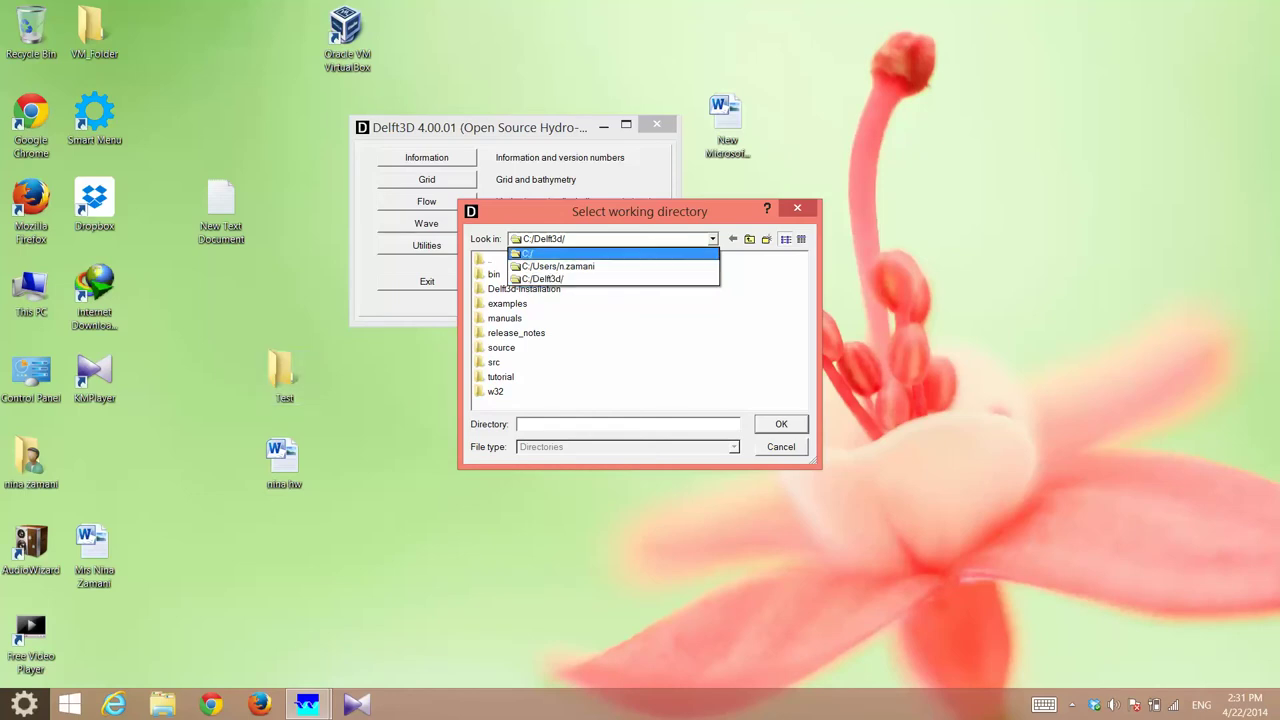
click(558, 266)
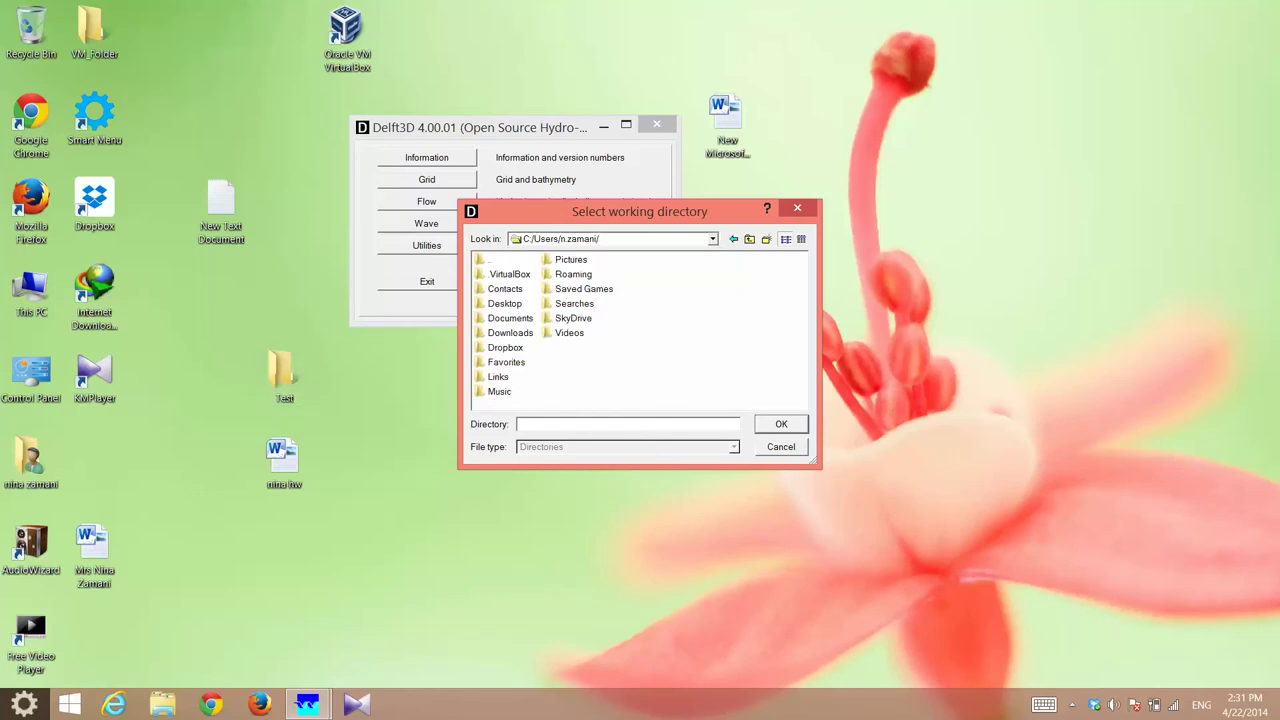
double_click(504, 303)
double_click(497, 274)
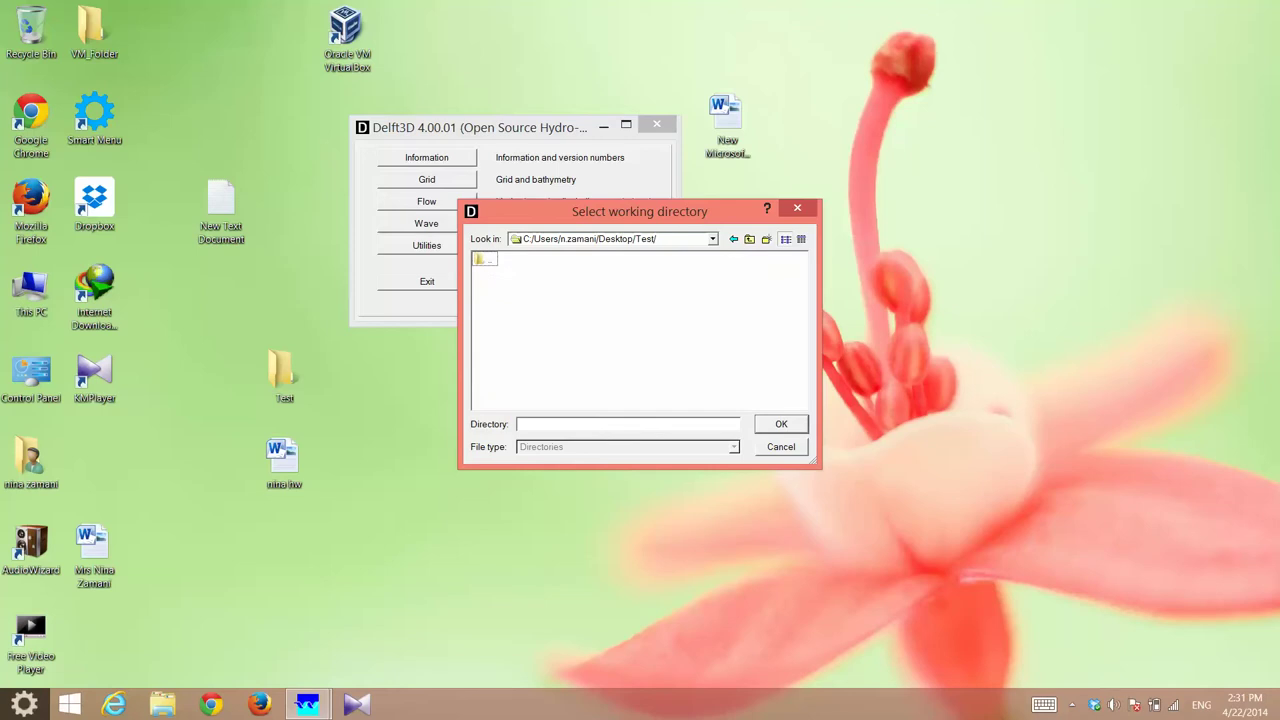
click(781, 424)
click(781, 424)
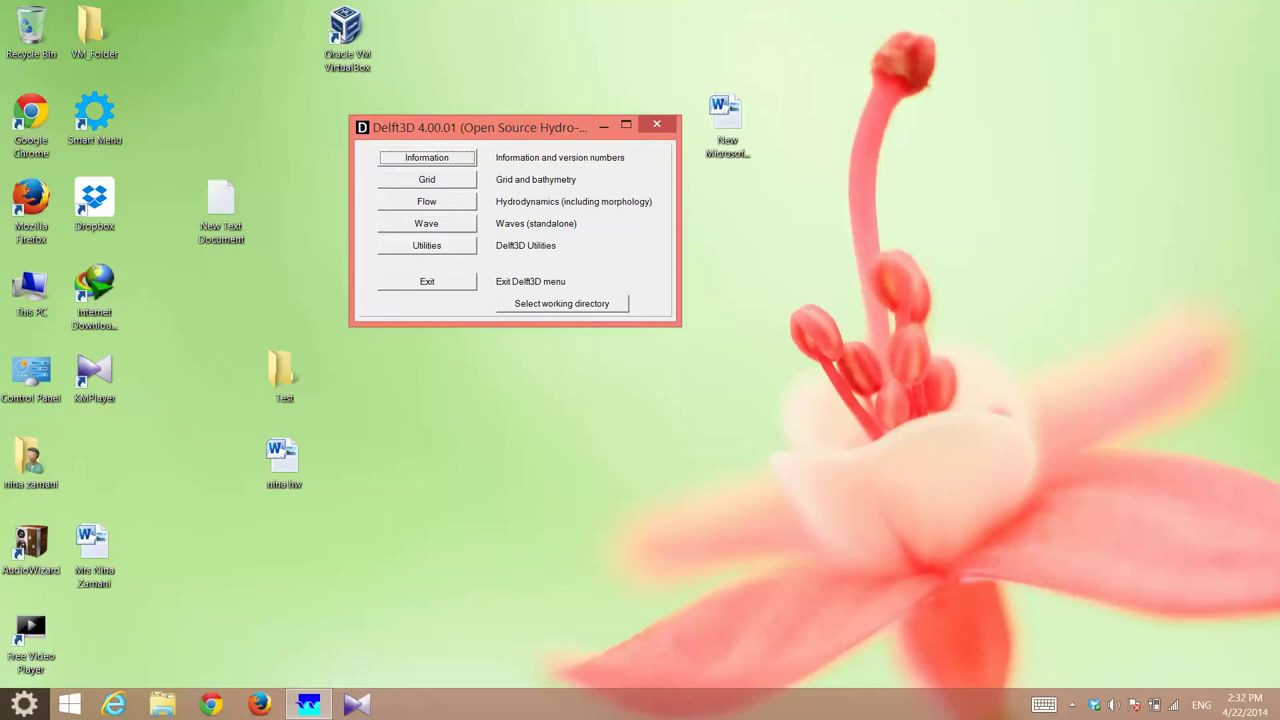
Start the RGFGRID grid generation program from the Grid and bathymetry module.
click(427, 179)
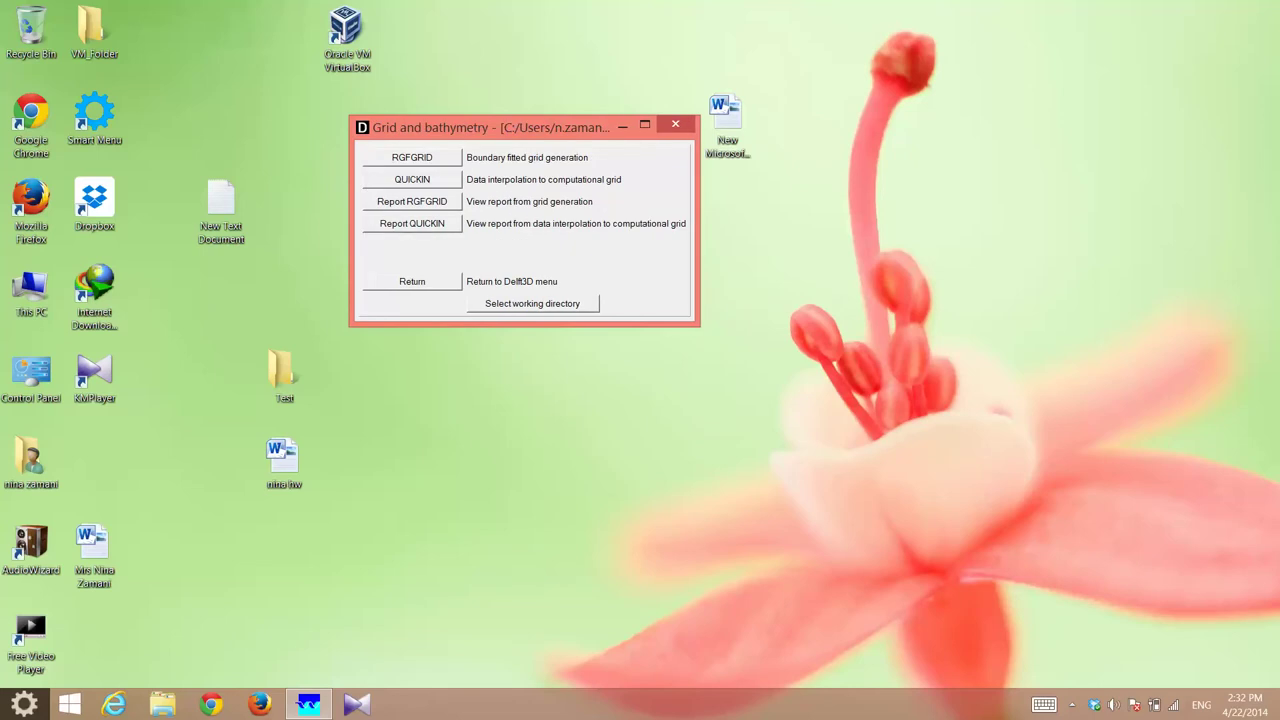
key(Return)
click(432, 179)
key(Return)
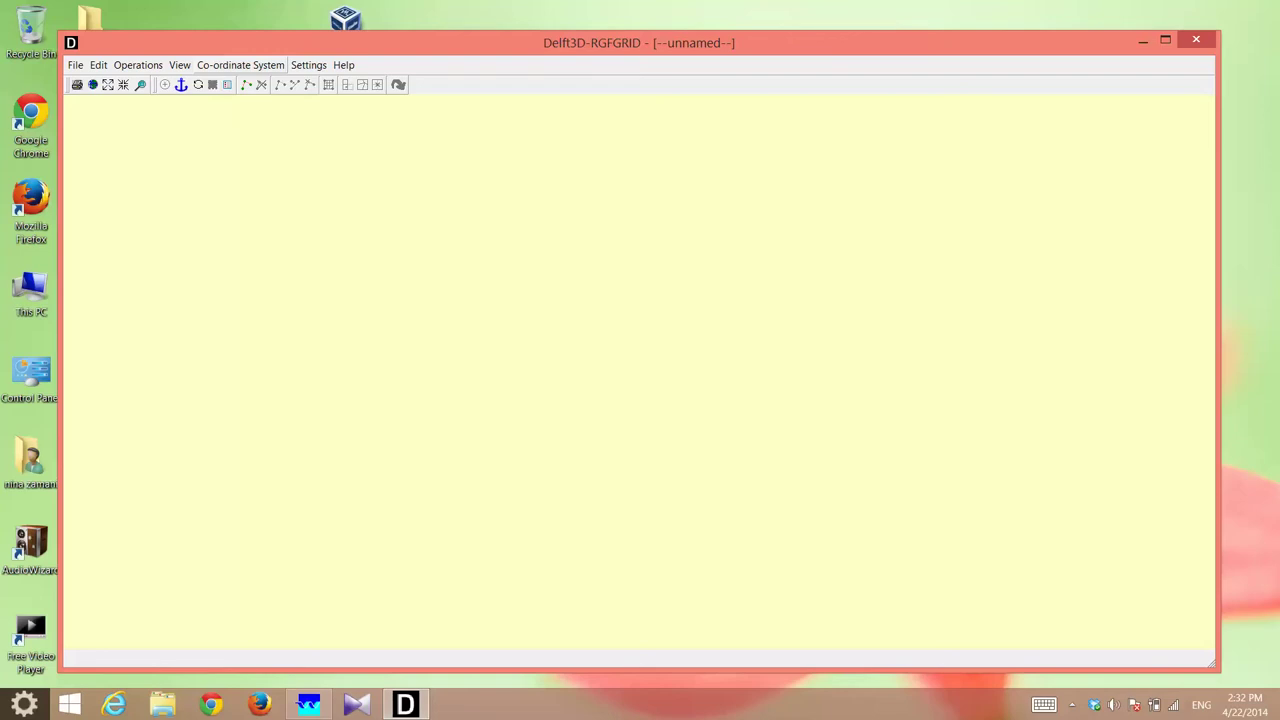
Set the project's co-ordinate system to Spherical Co-ordinates.
click(240, 65)
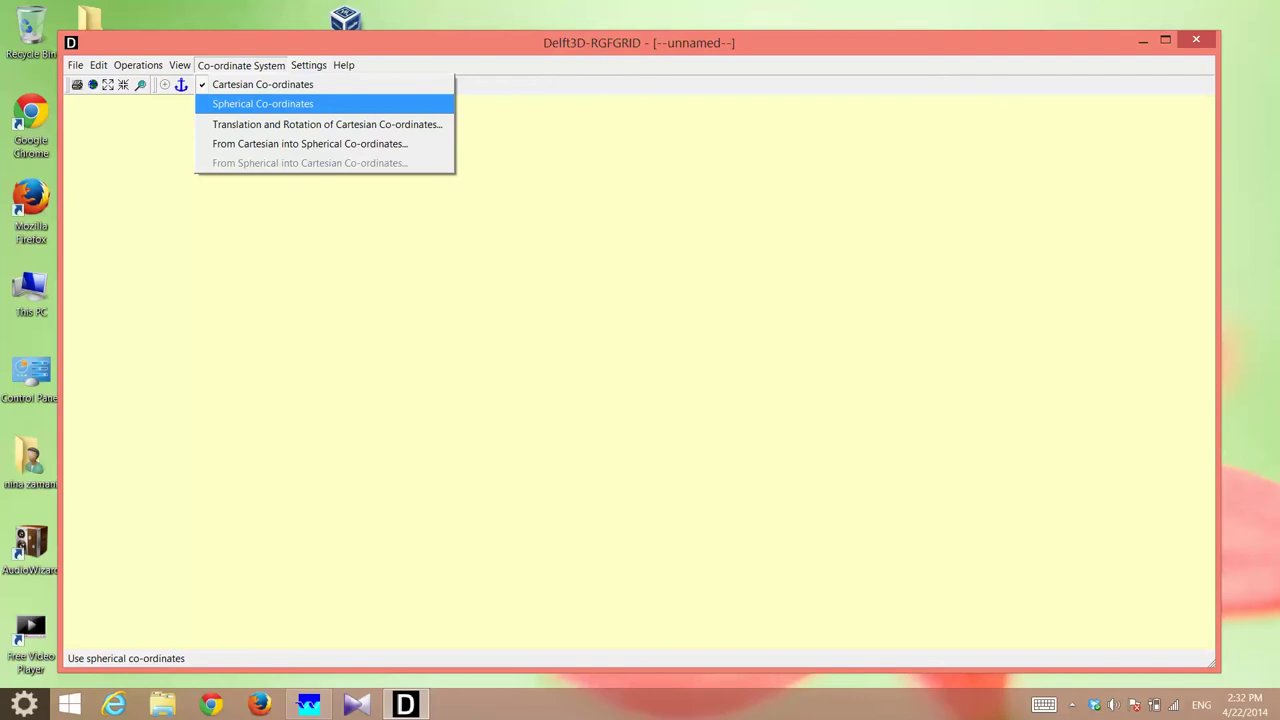
click(262, 104)
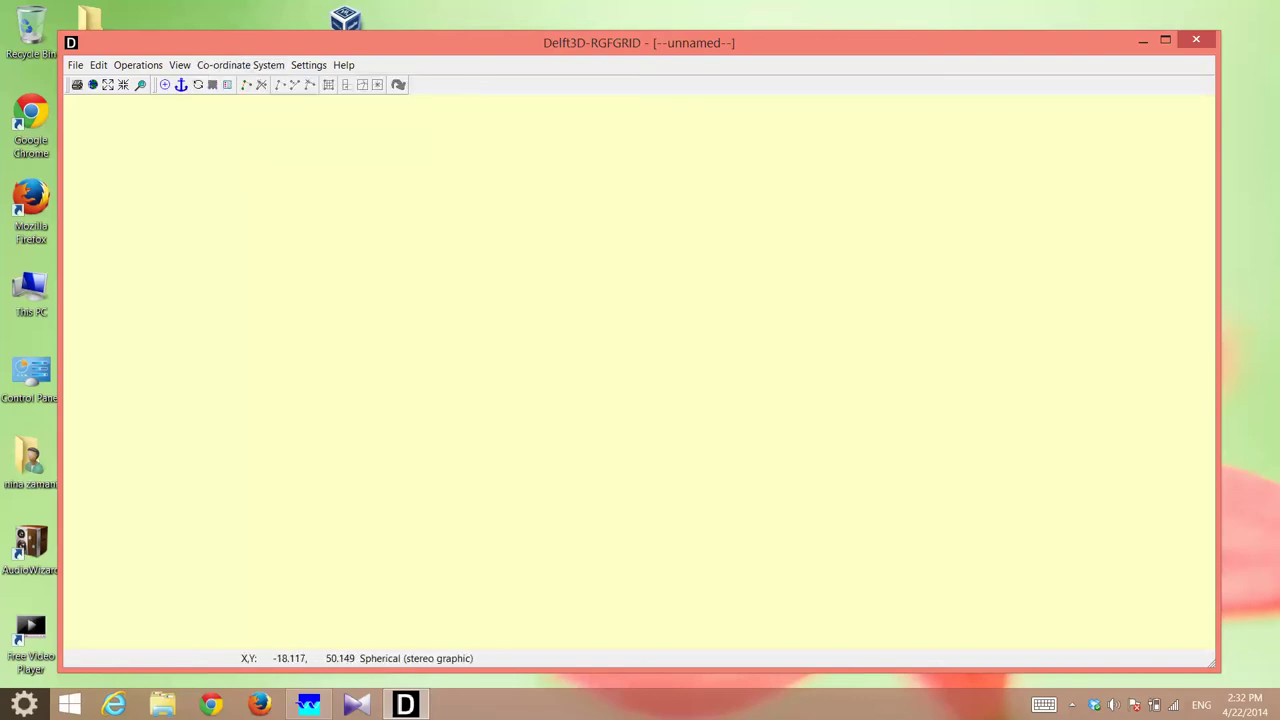
drag(110, 42, 146, 17)
Start opening a samples attribute file for the bathymetry data.
click(112, 40)
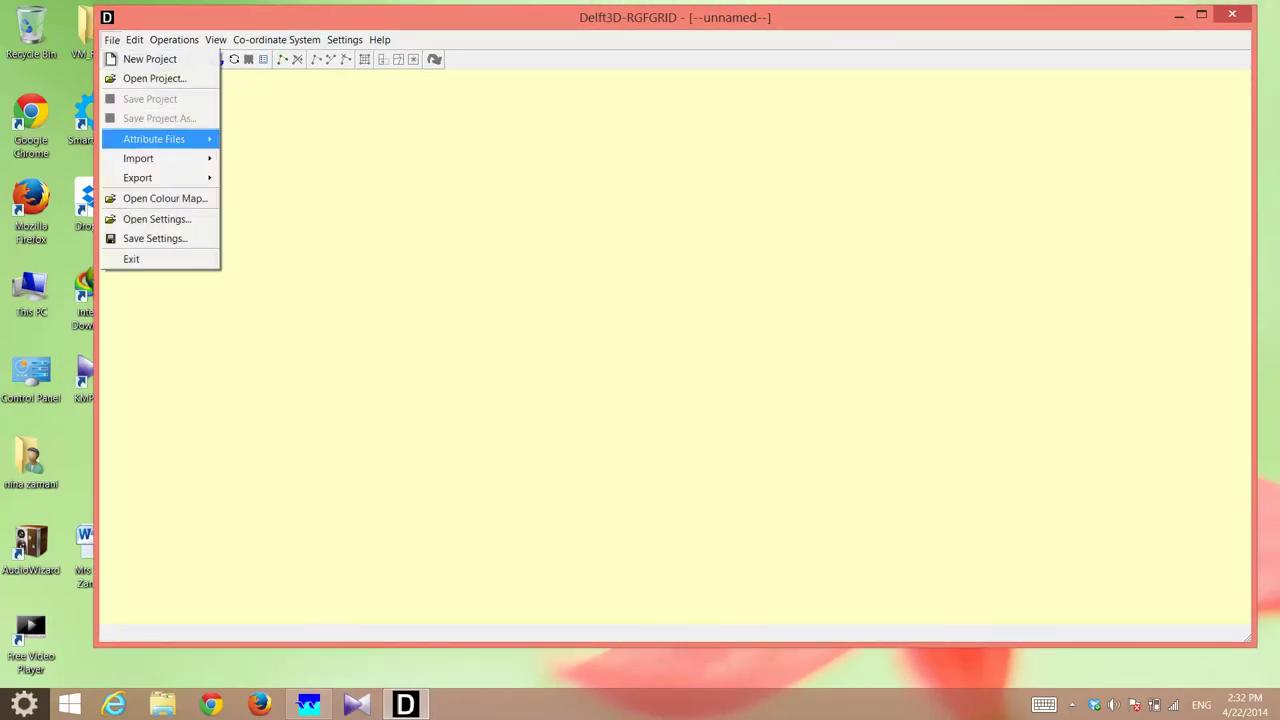
key(Escape)
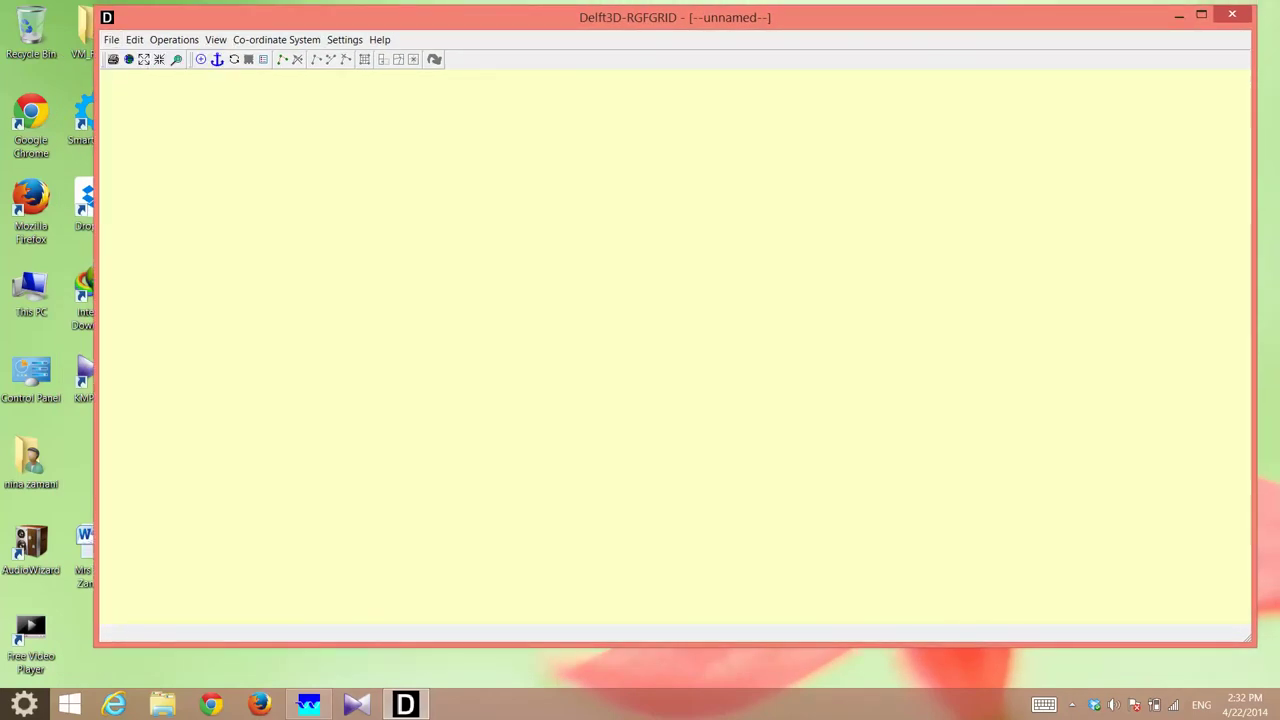
key(alt)
key(Return)
key(Down)
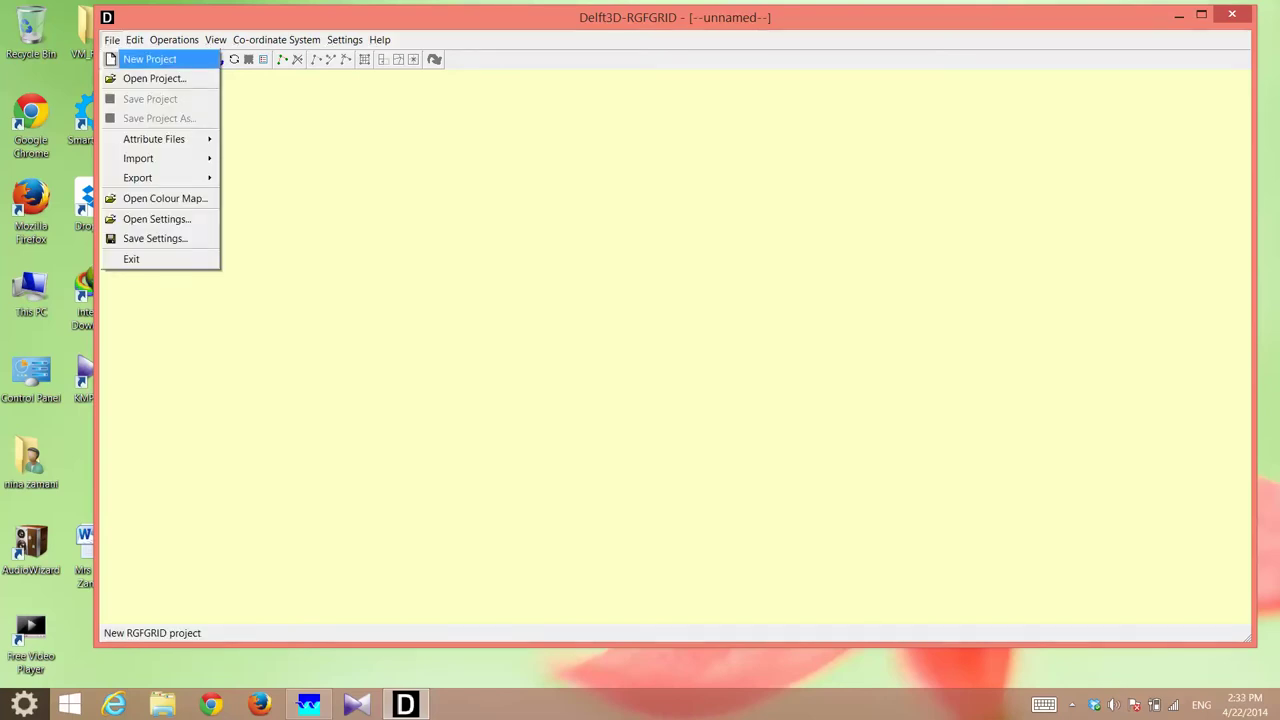
key(Down)
key(Down)
key(Down)
key(Down)
key(Right)
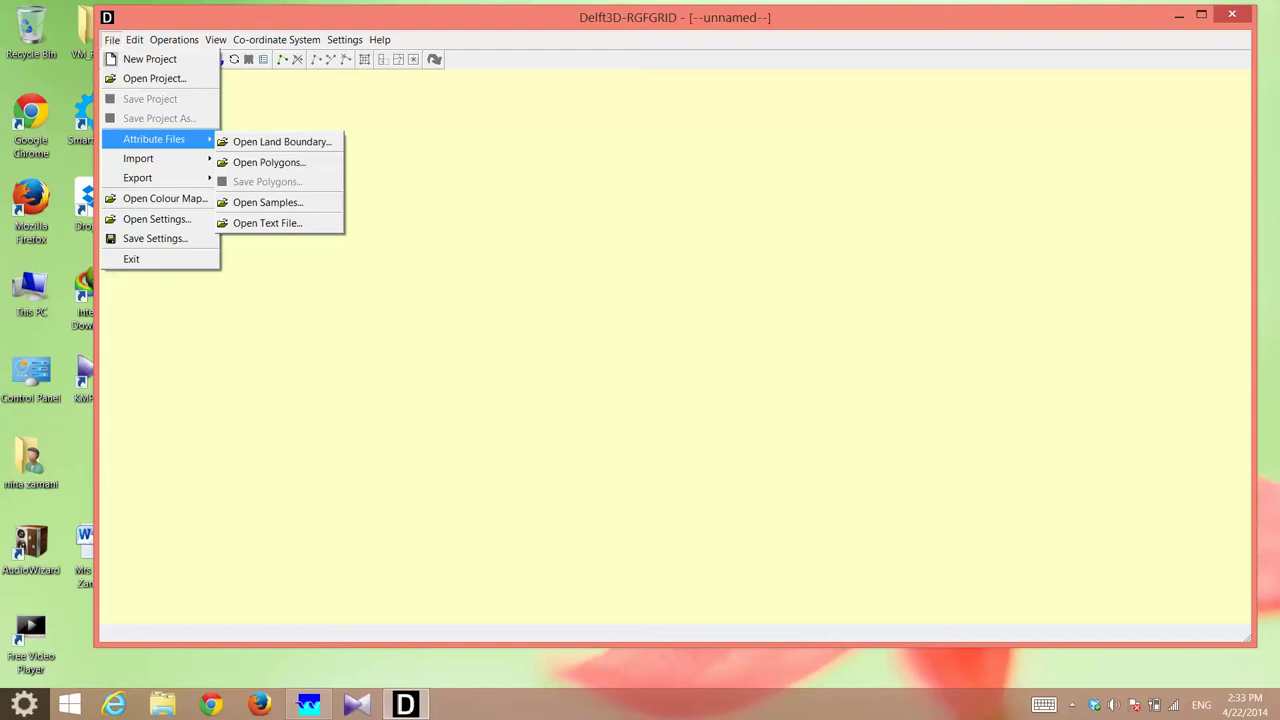
key(Down)
key(Down)
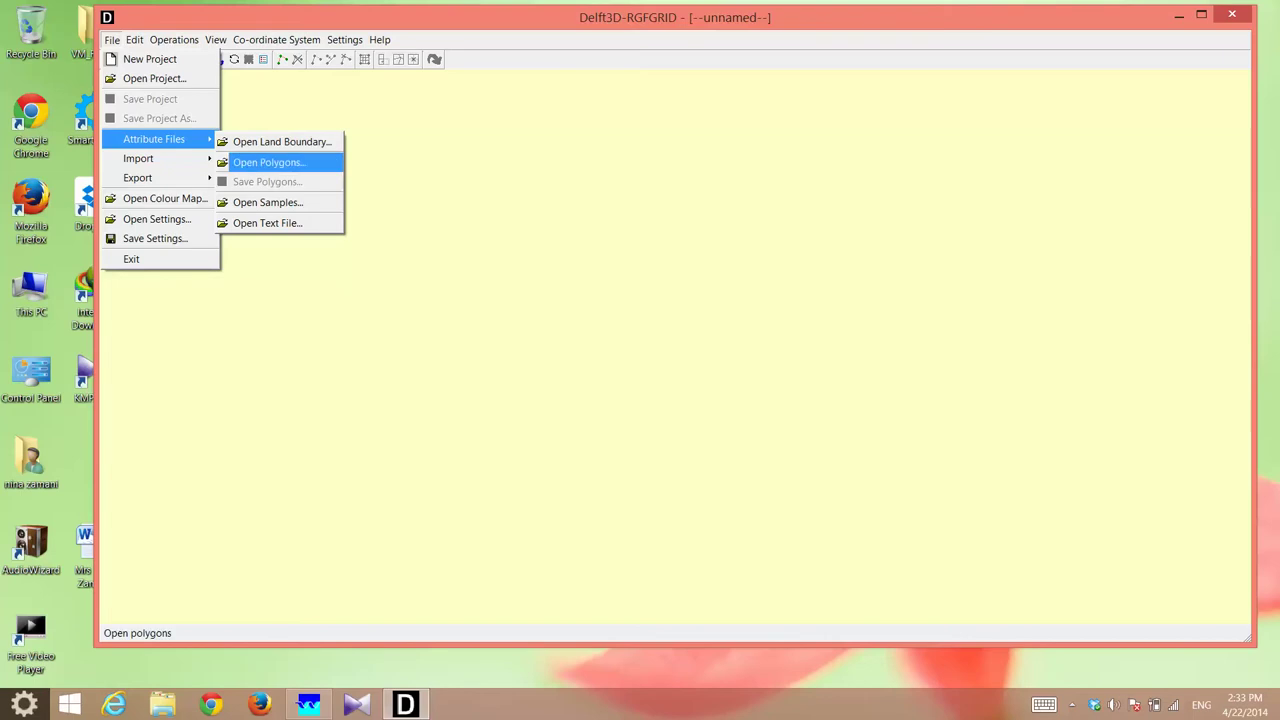
key(Down)
key(Return)
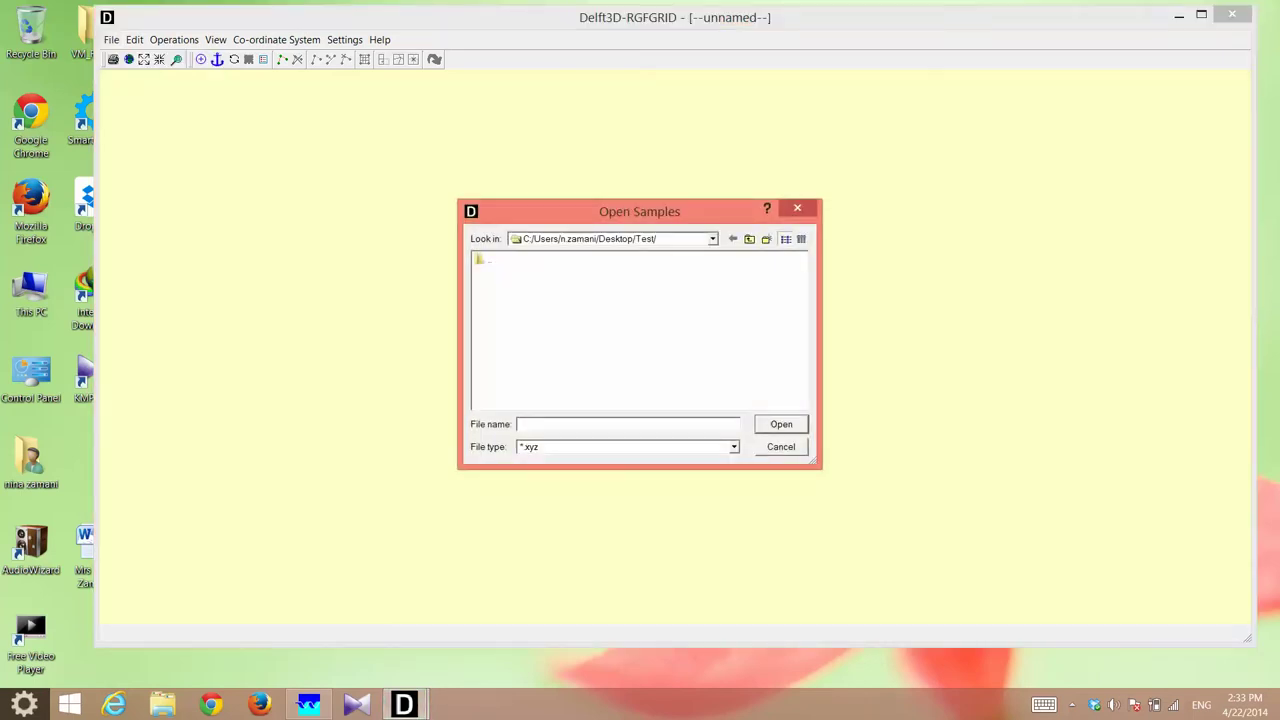
Browse to the THIN subfolder of the Bathymetry folder inside the user's Dropbox.
click(712, 239)
key(Up)
key(Up)
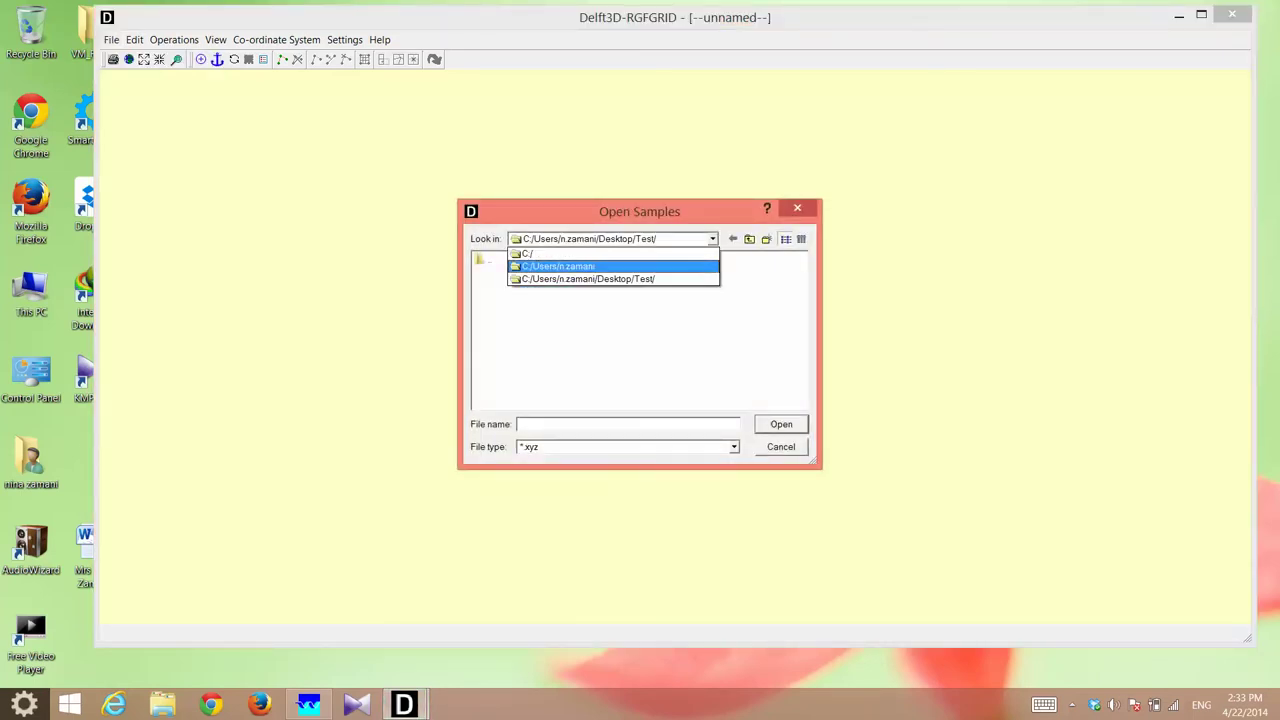
key(Down)
key(Down)
key(Up)
key(Up)
key(Down)
key(Return)
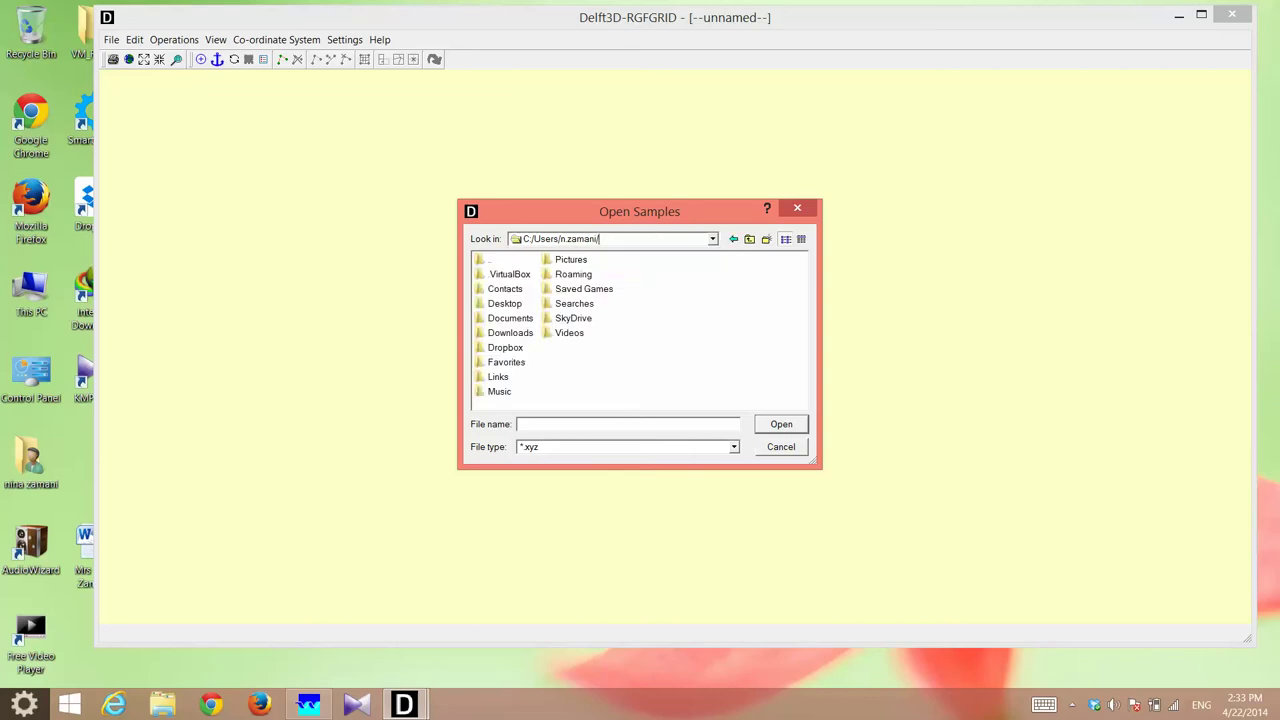
double_click(505, 347)
double_click(510, 274)
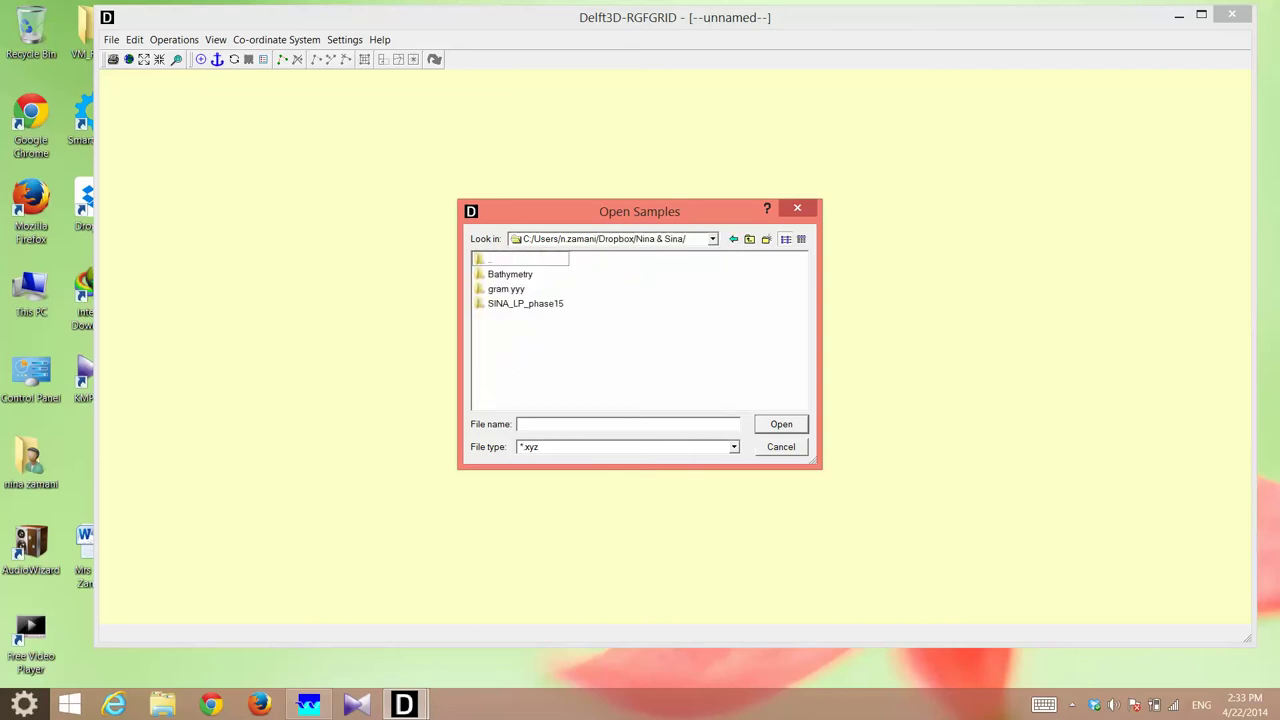
key(Down)
key(Return)
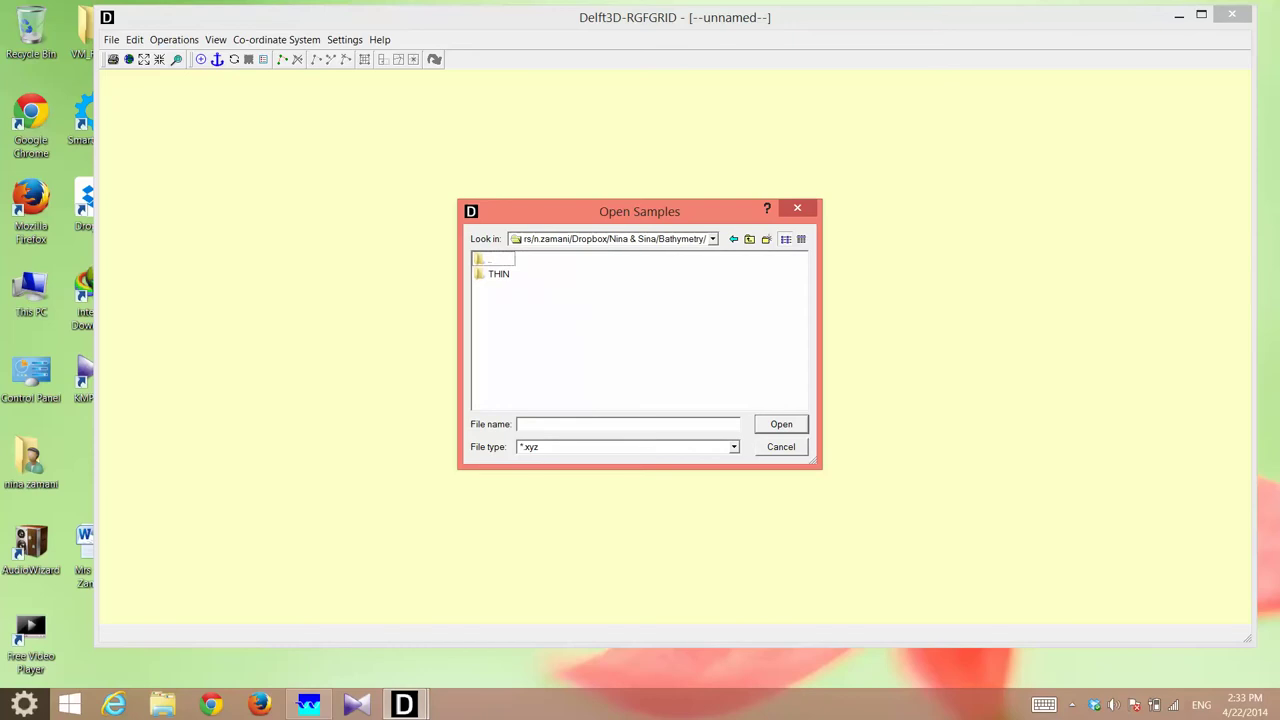
key(Down)
key(Return)
Load the samples file output1_Kachal.XYZ from the THIN folder.
key(Down)
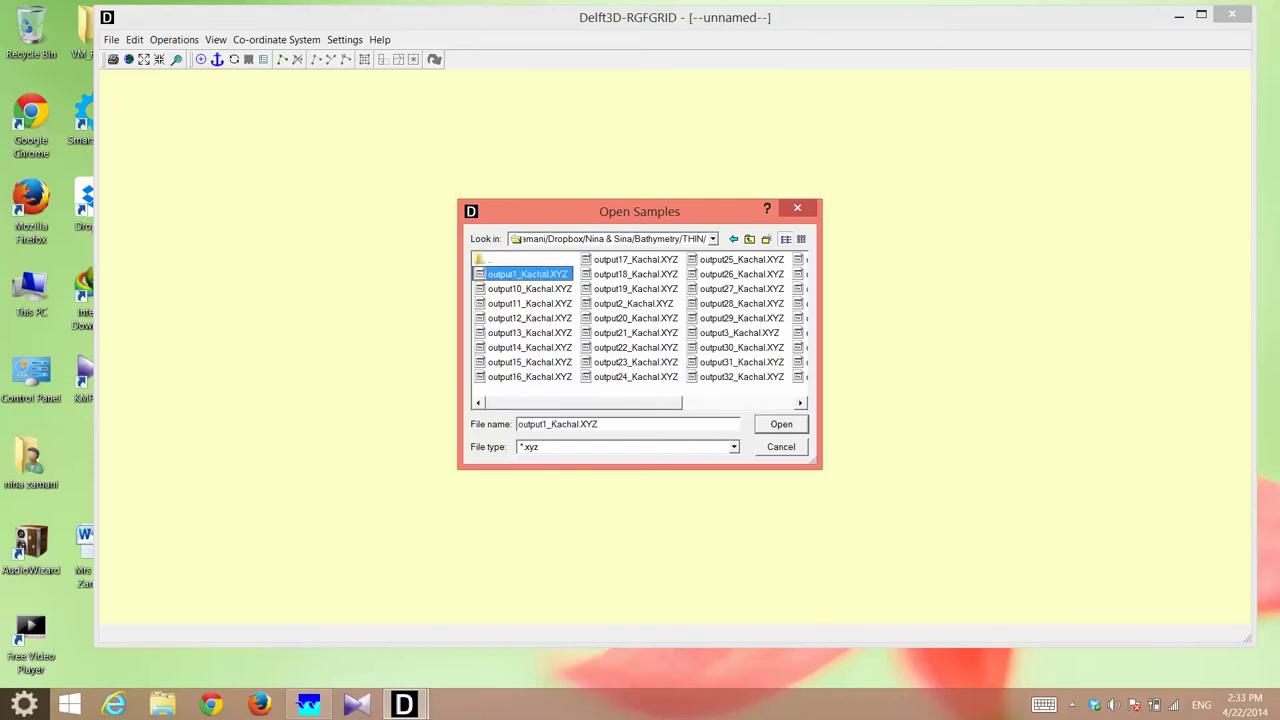
key(Down)
key(Down)
key(Down)
key(Up)
key(Up)
key(Up)
key(Down)
key(Up)
click(630, 259)
click(630, 274)
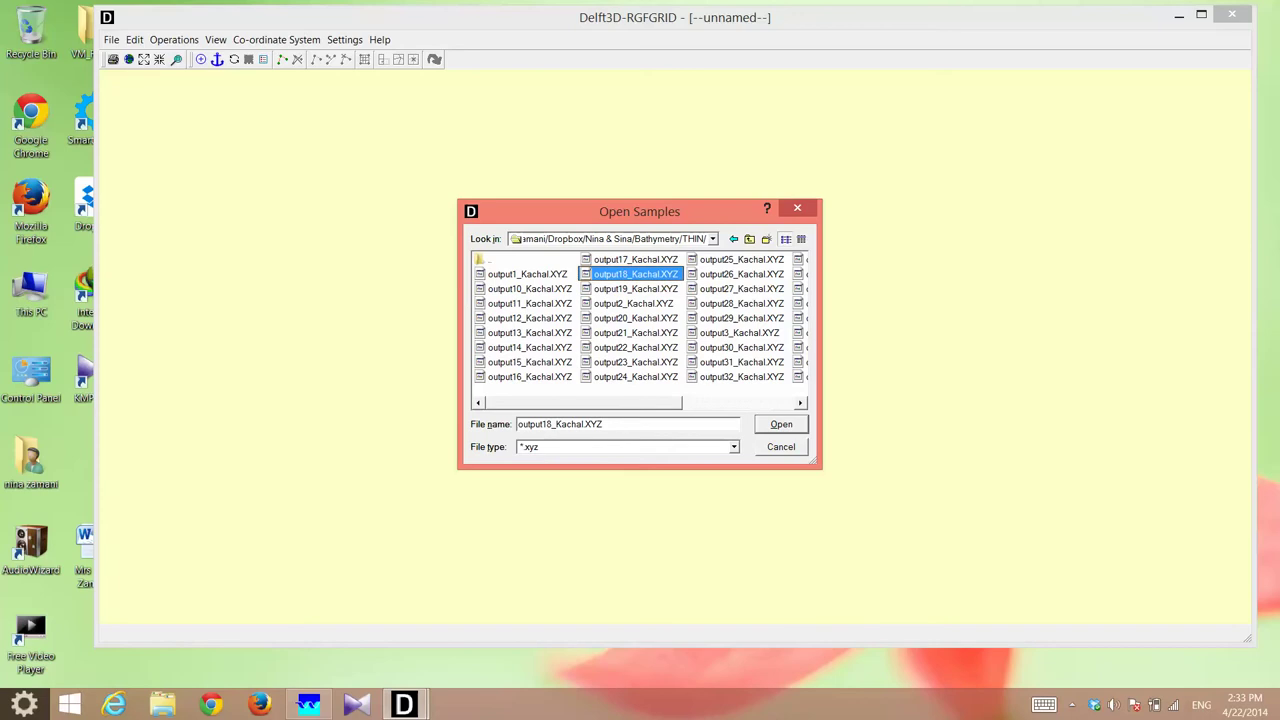
click(527, 274)
click(741, 274)
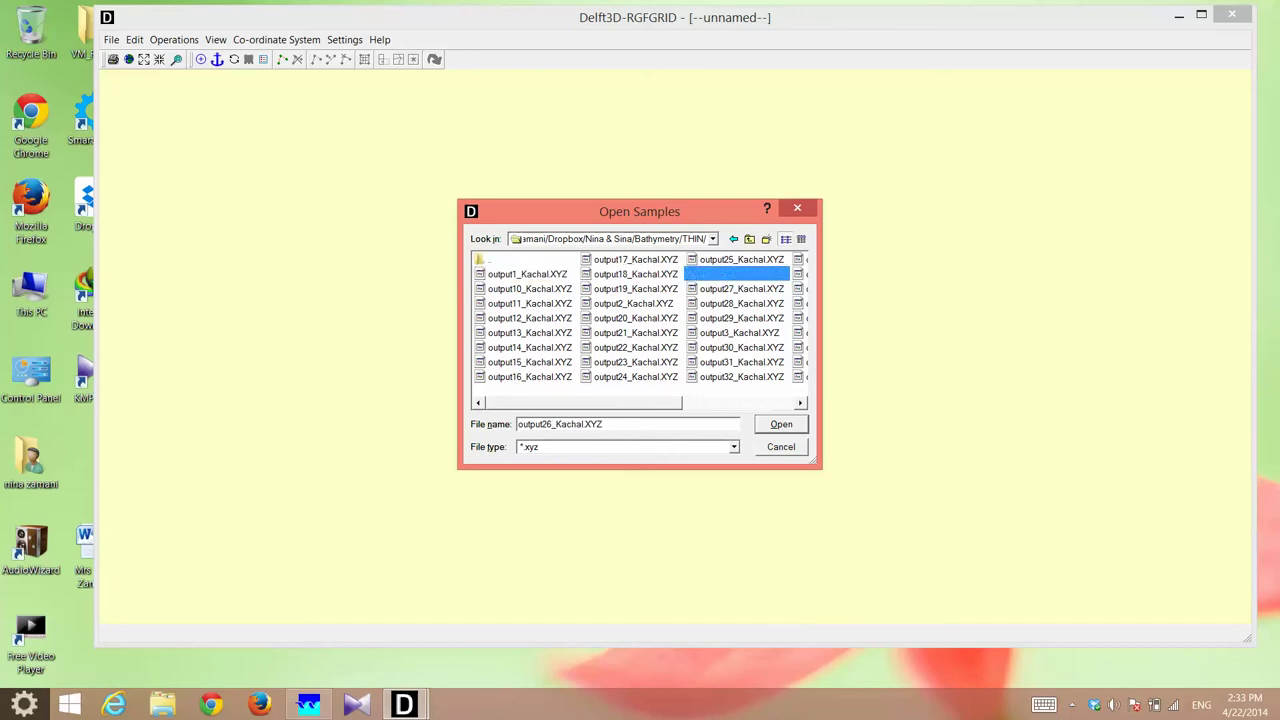
drag(584, 402, 695, 402)
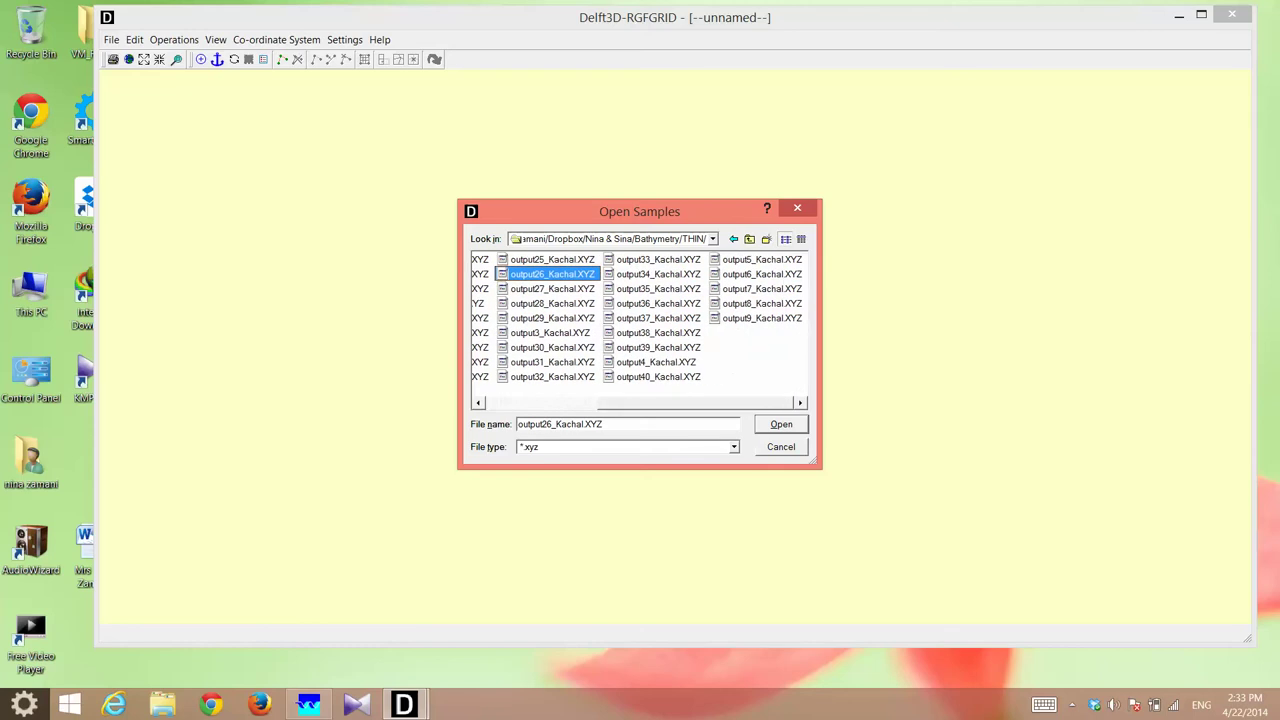
scroll(640, 318, up, 3)
double_click(527, 274)
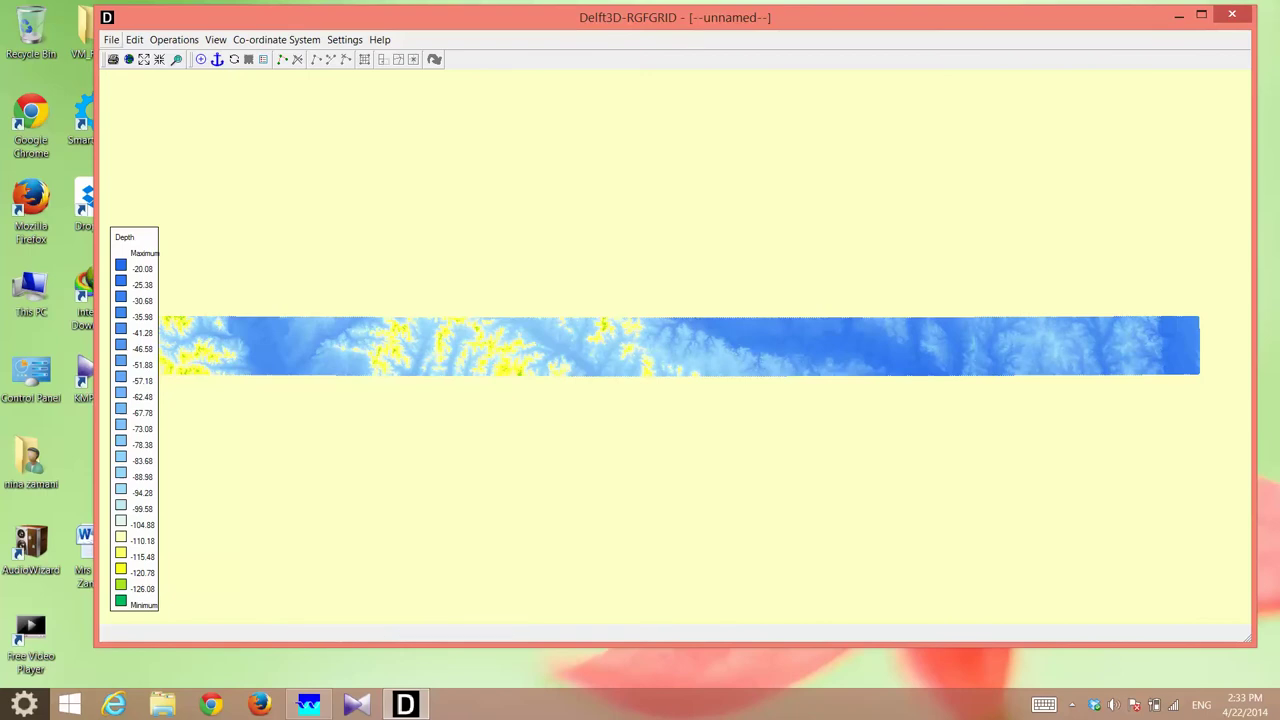
Load output10_Kachal.XYZ as a second samples file alongside the first bathymetry strip.
click(112, 40)
mouse_move(145, 159)
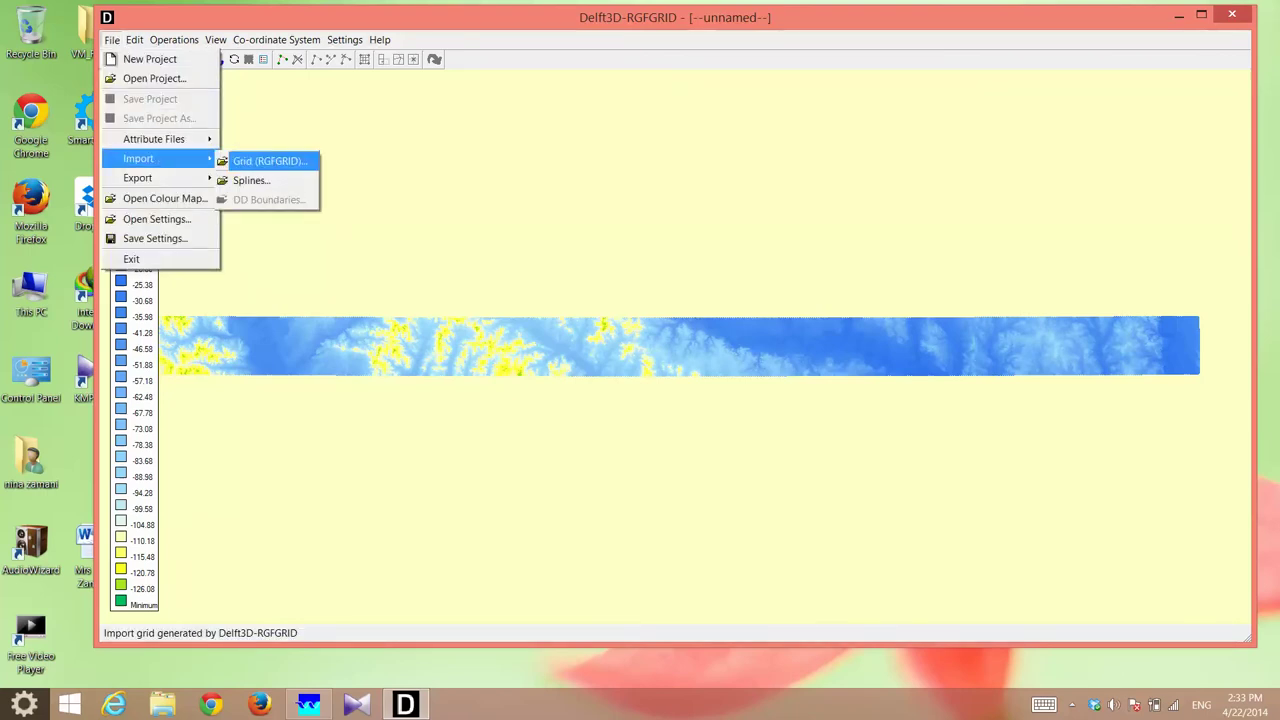
click(266, 202)
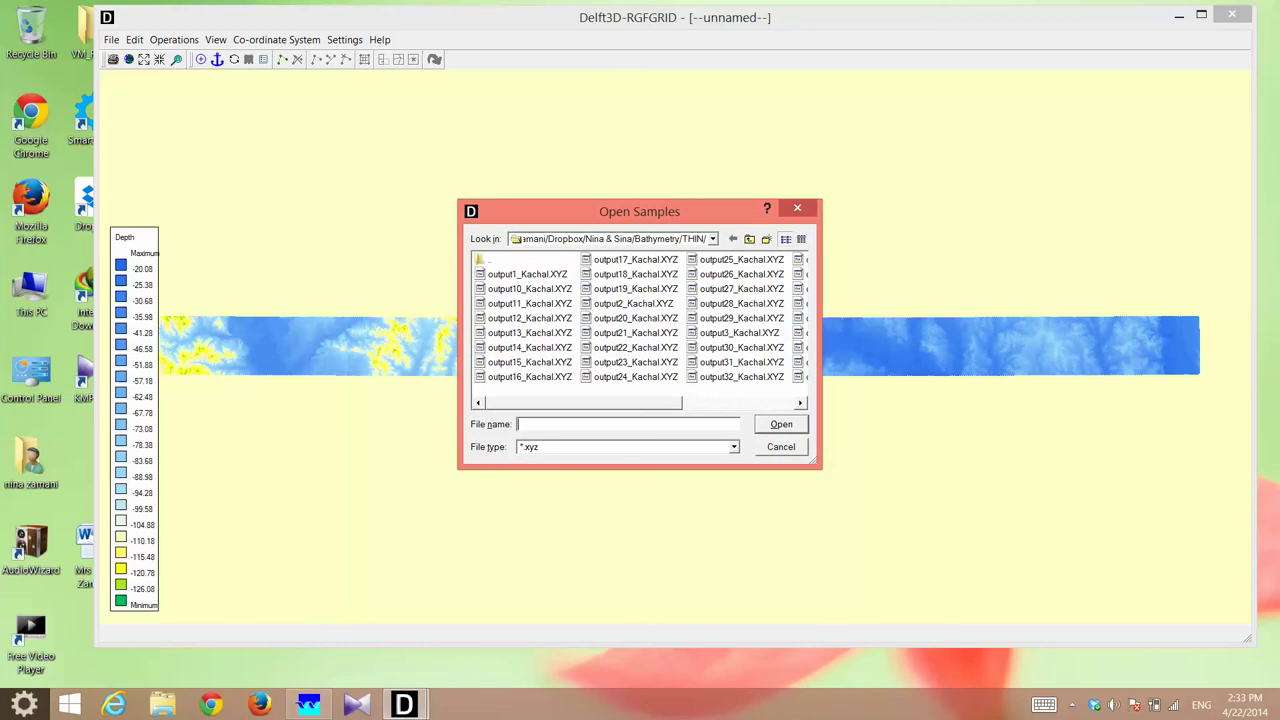
double_click(530, 288)
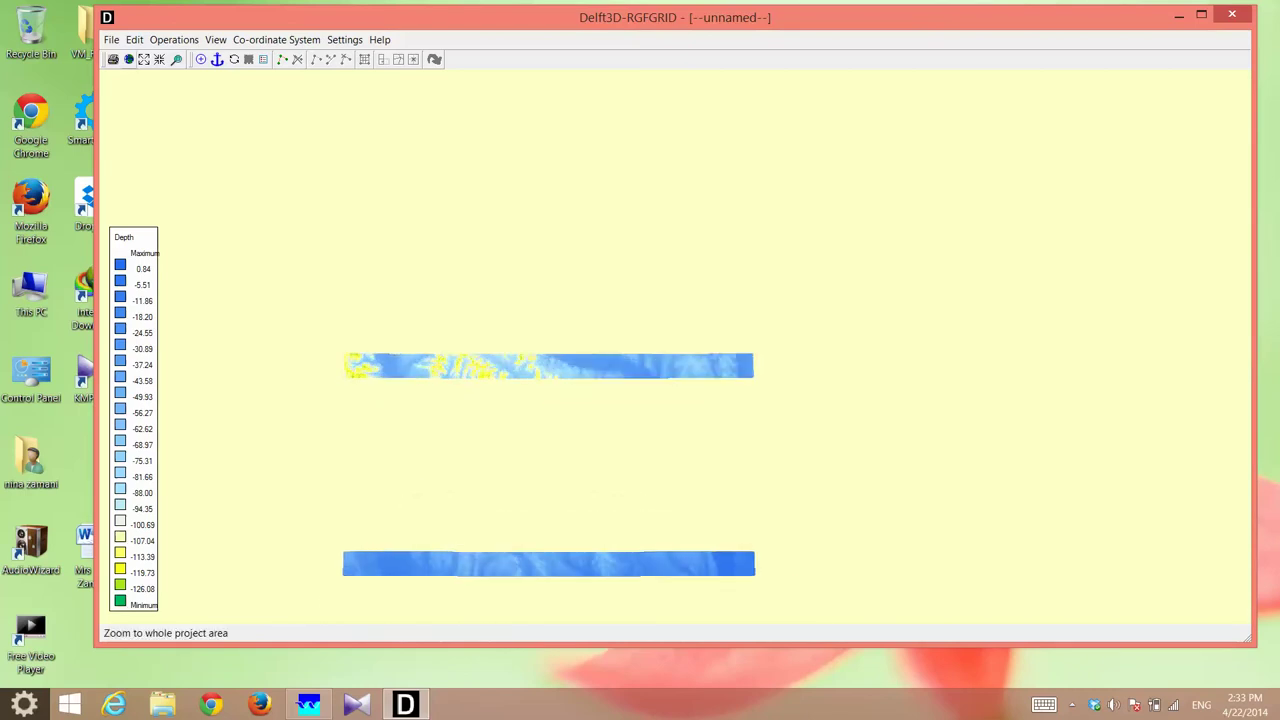
click(111, 39)
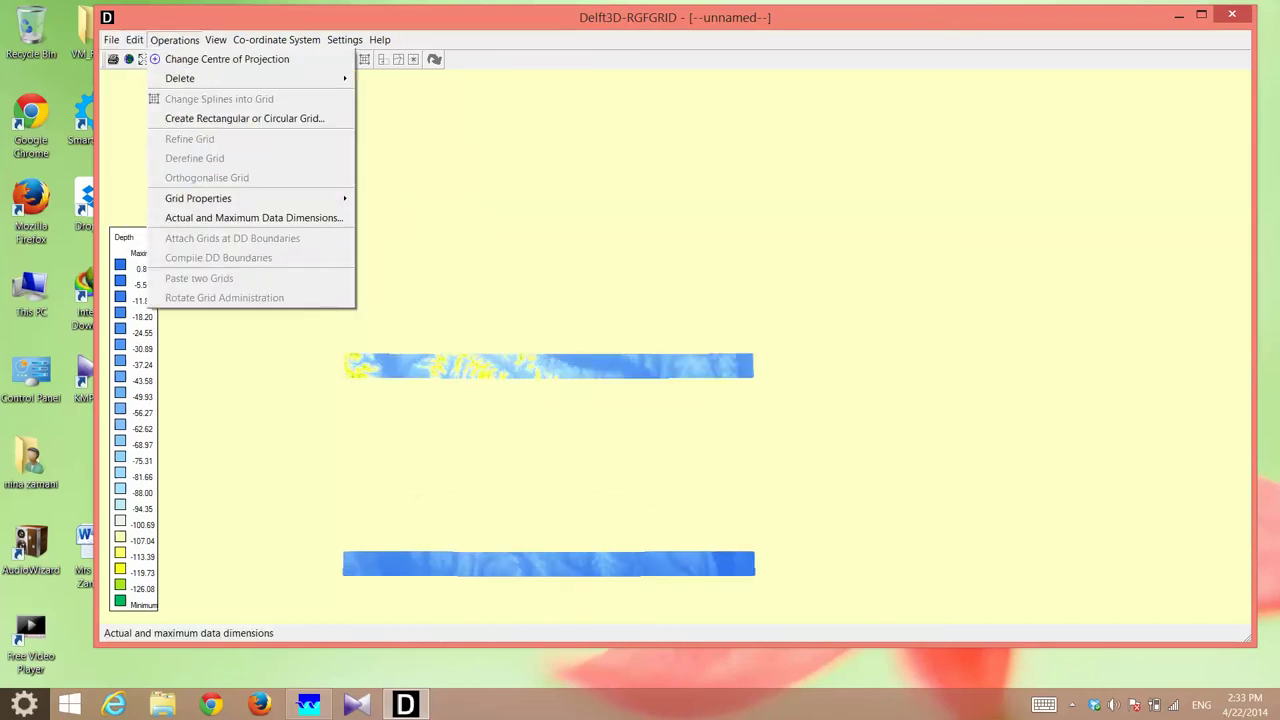
click(1072, 705)
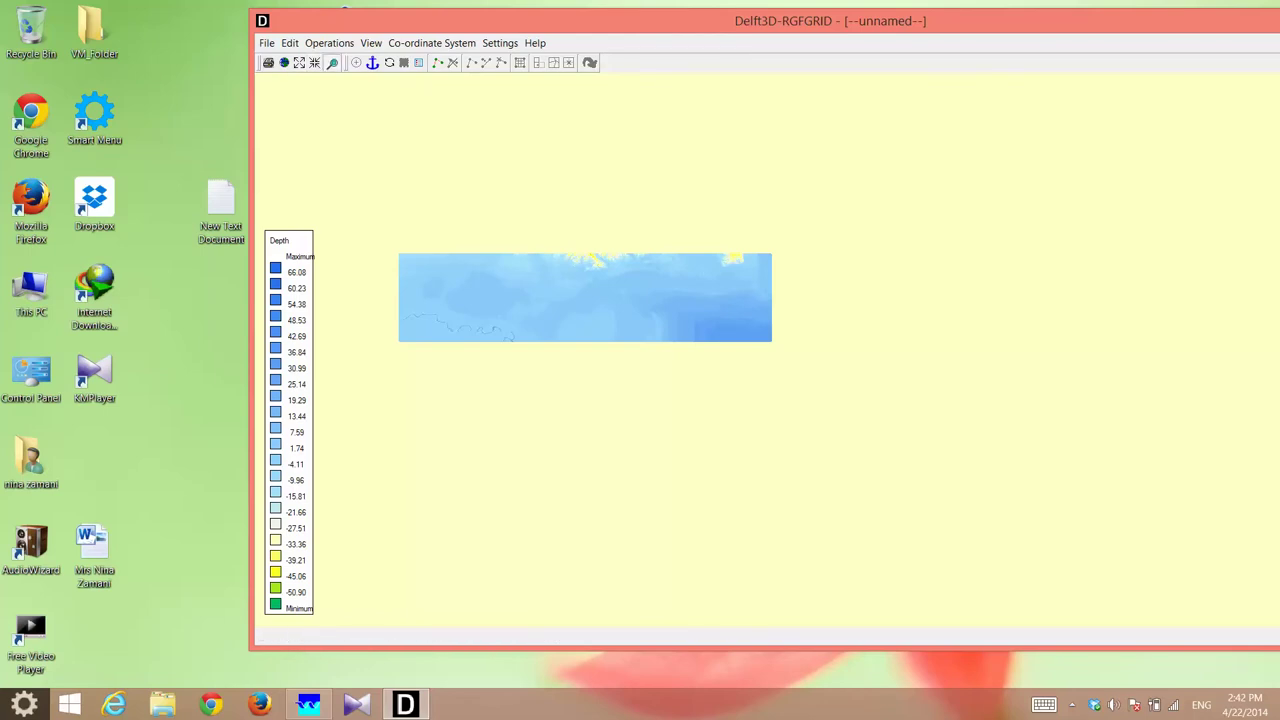
Draw a new multi-point spline running west to east along the northern side of the two lakes.
drag(389, 245, 684, 344)
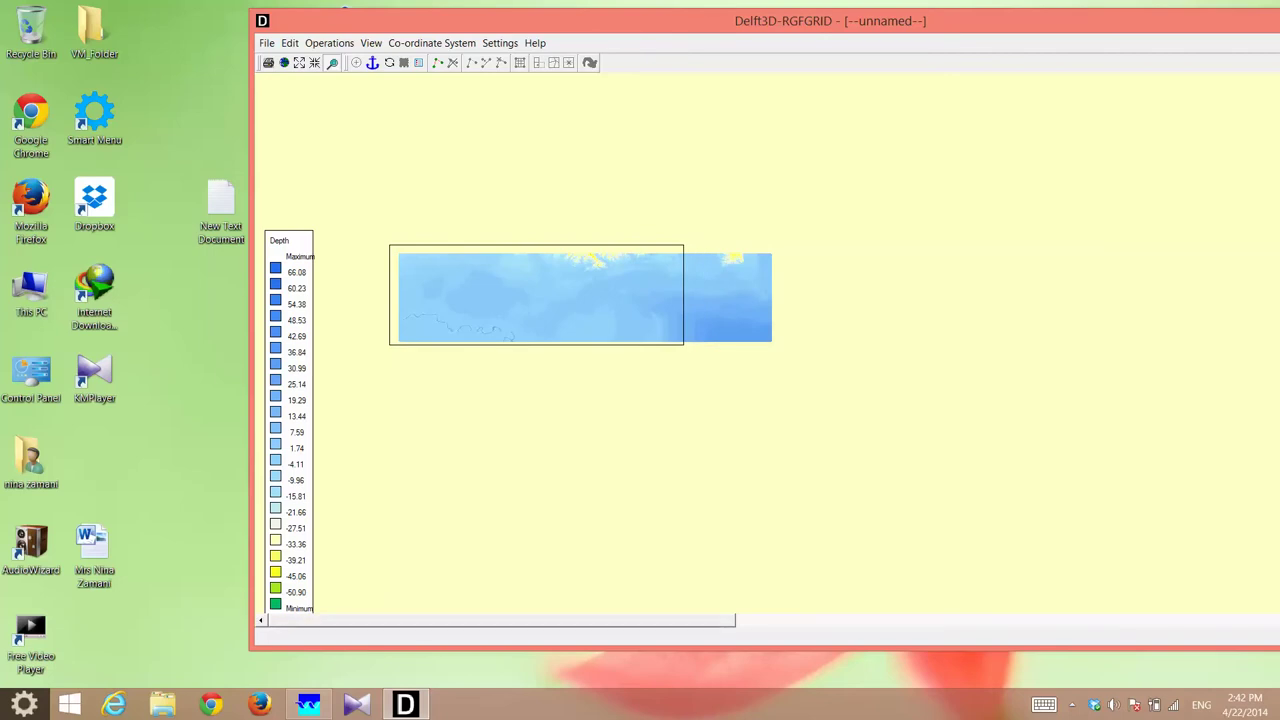
drag(683, 344, 683, 344)
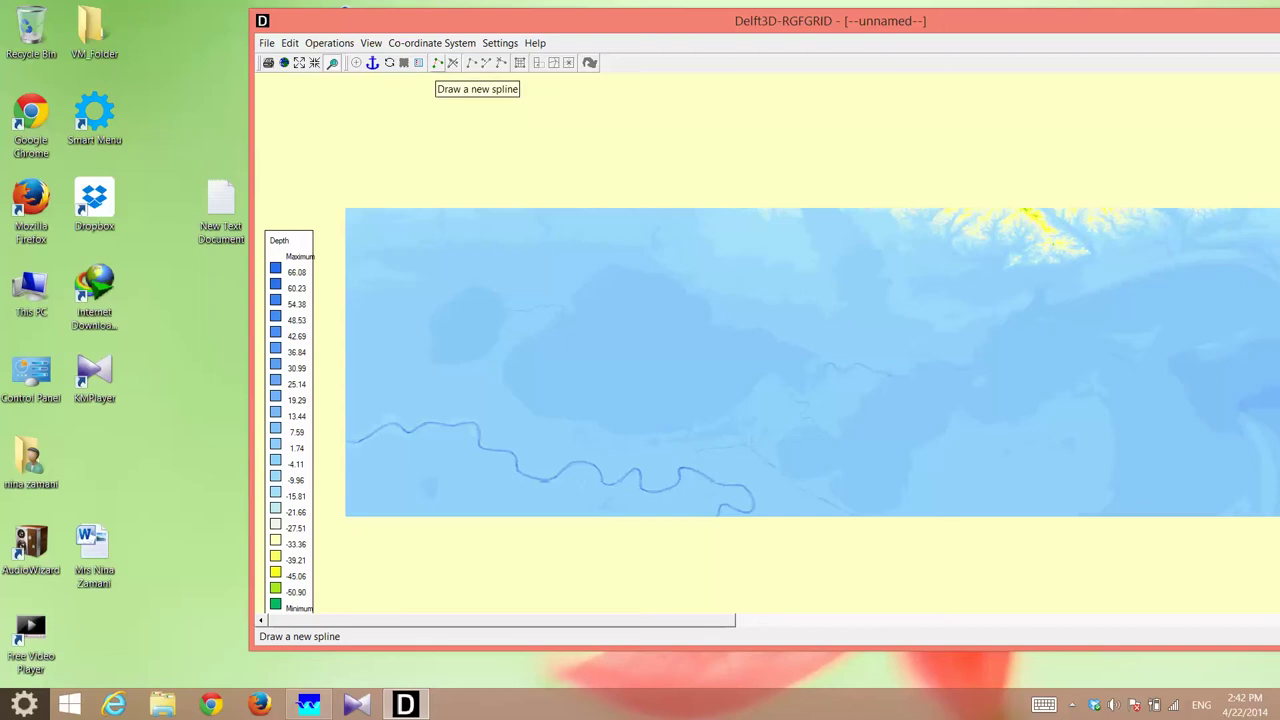
click(437, 62)
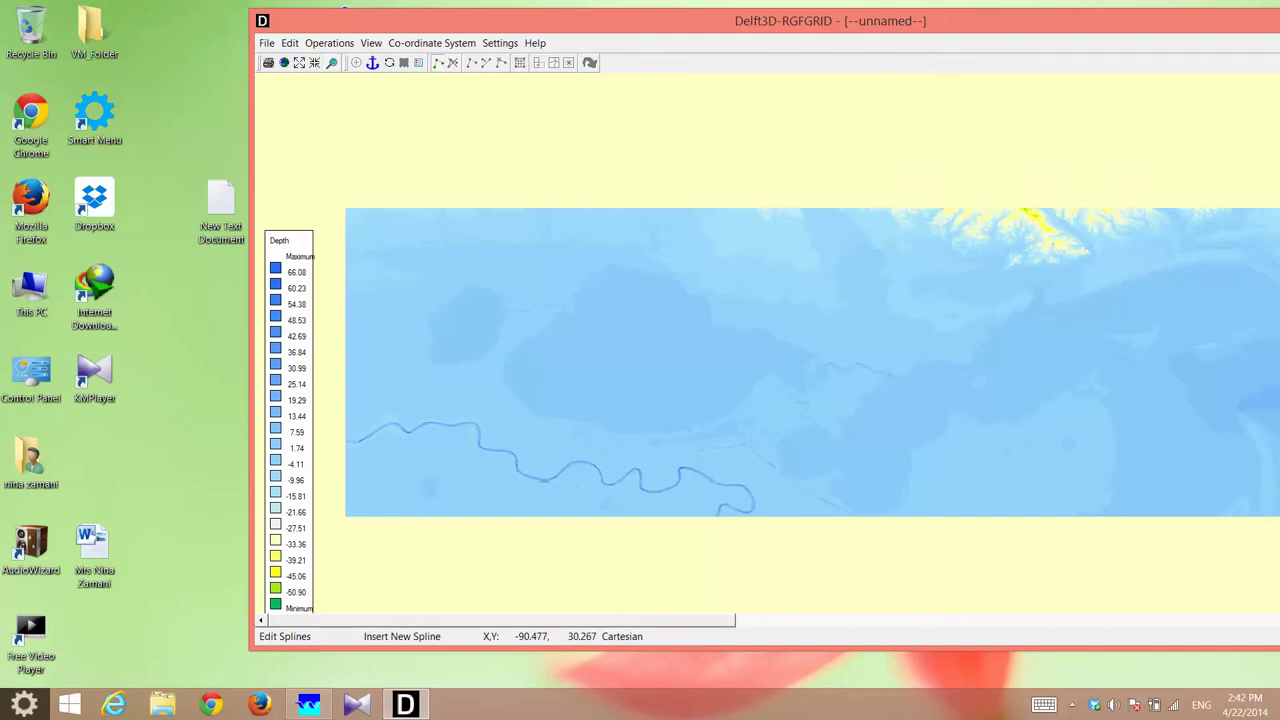
click(331, 62)
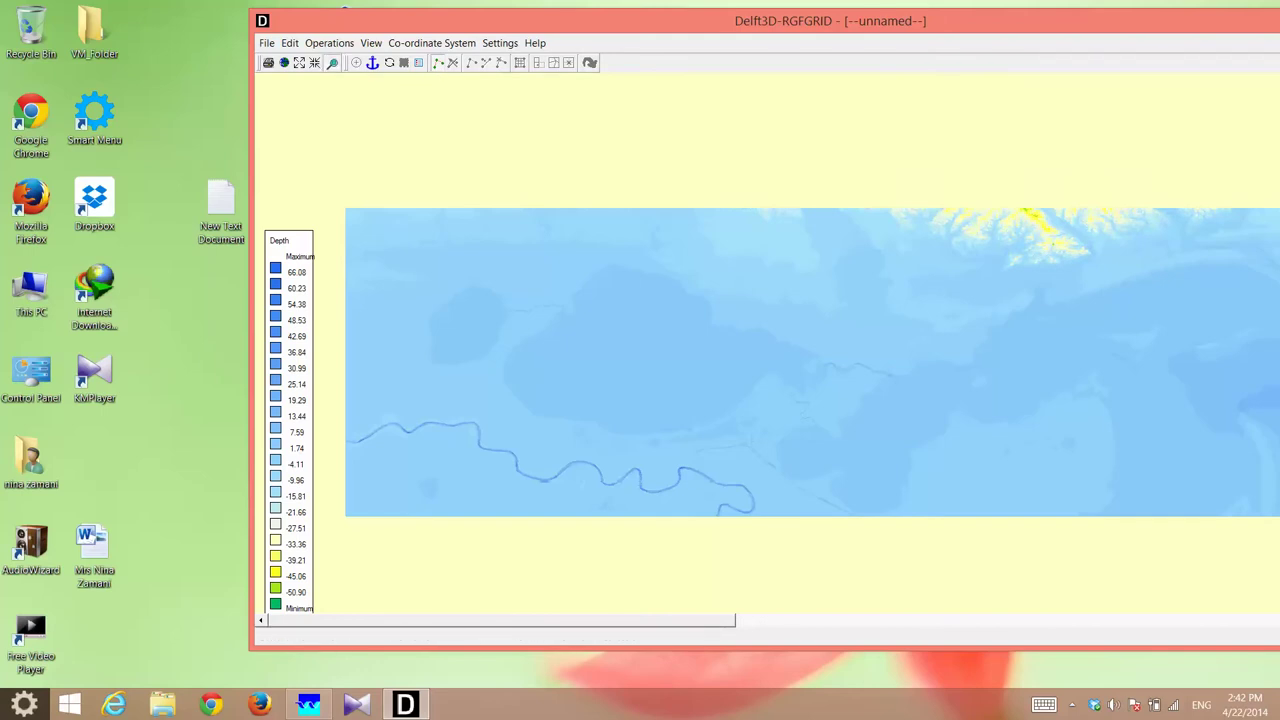
click(331, 62)
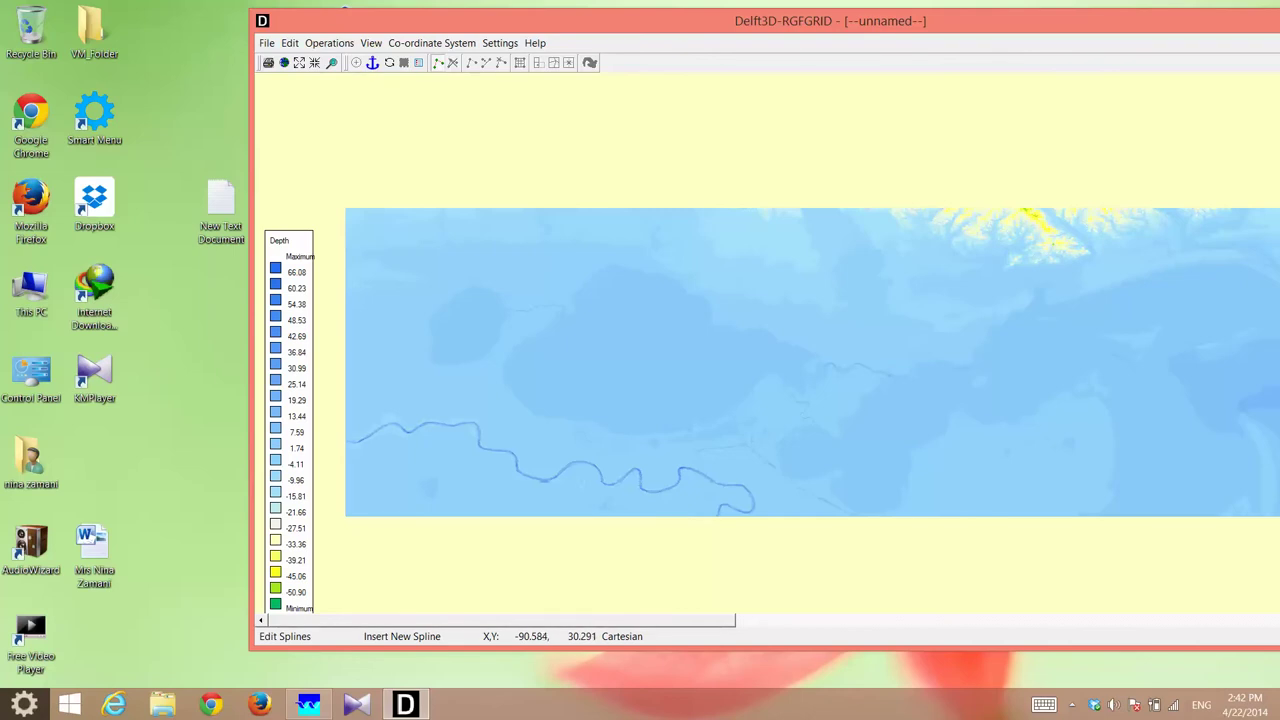
click(423, 315)
click(530, 272)
click(601, 268)
click(738, 286)
click(760, 286)
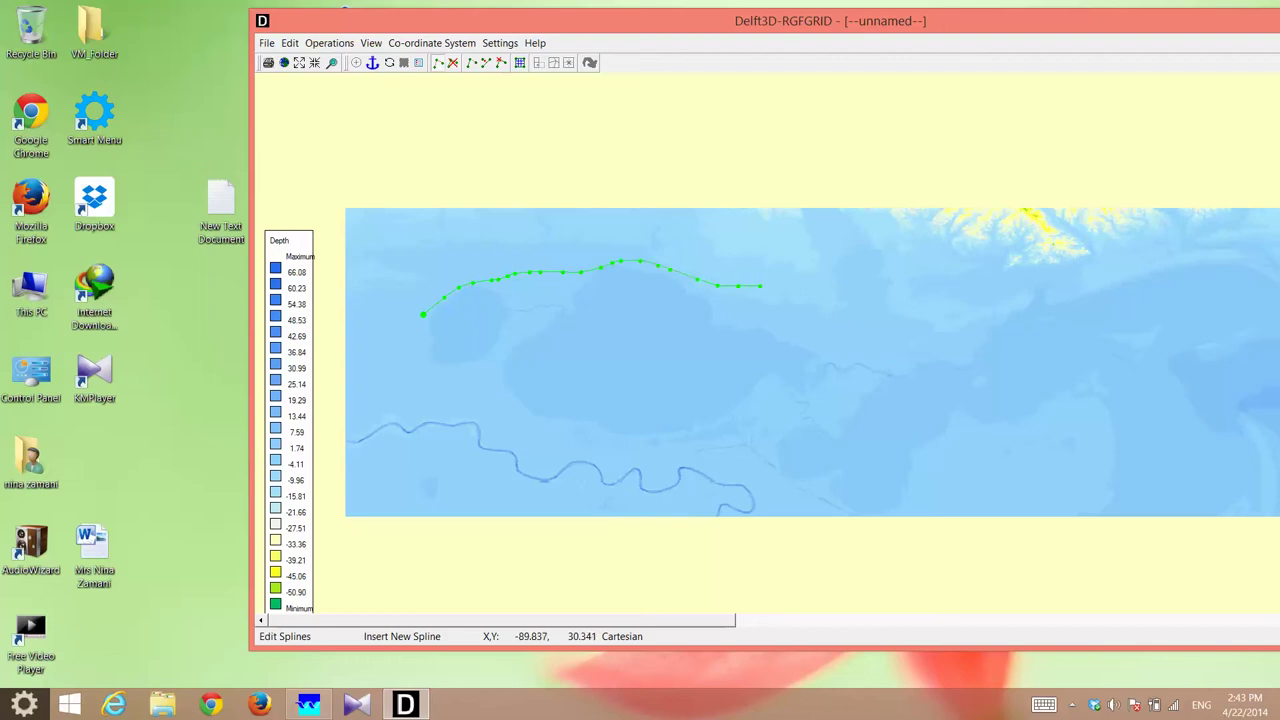
click(789, 286)
click(817, 287)
click(849, 287)
click(859, 287)
click(881, 287)
click(896, 287)
Draw a spline along the lakes' southern side and two short cross splines that intersect both long splines at their western and eastern ends.
click(659, 446)
click(720, 443)
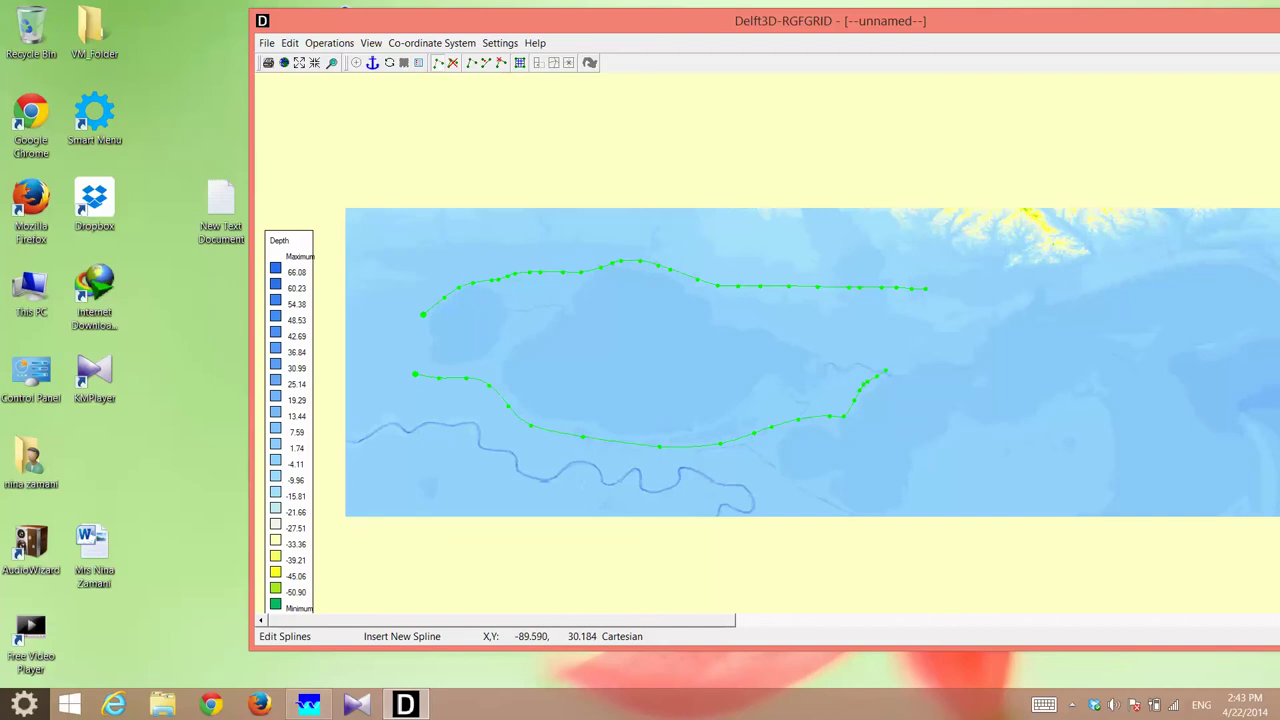
click(940, 349)
click(912, 273)
click(424, 387)
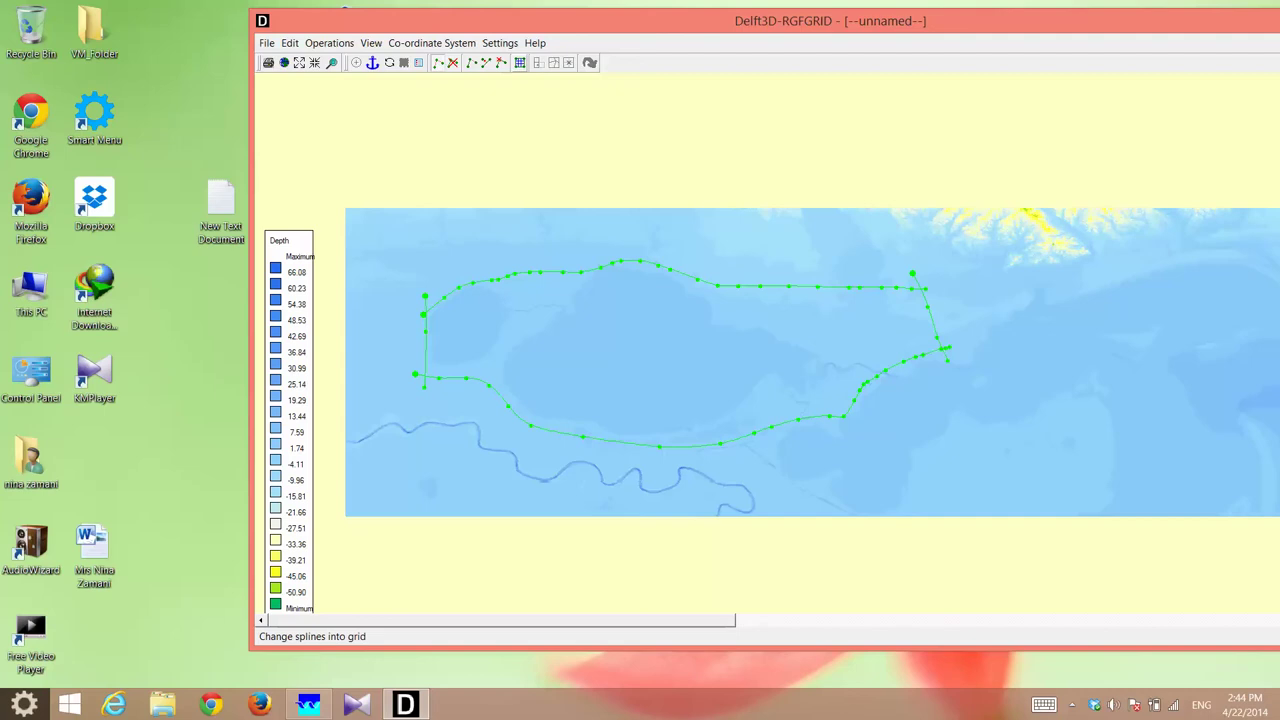
Change the four splines into a grid and hide the splines from the view.
click(519, 62)
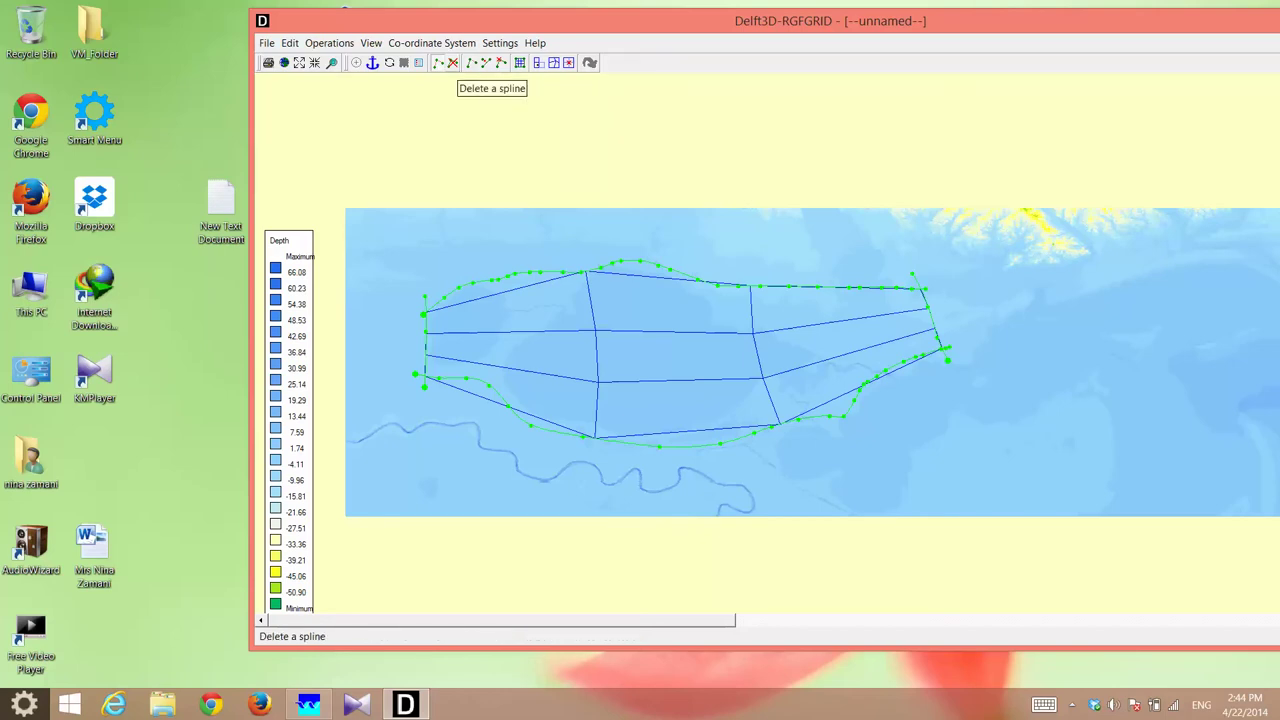
click(371, 43)
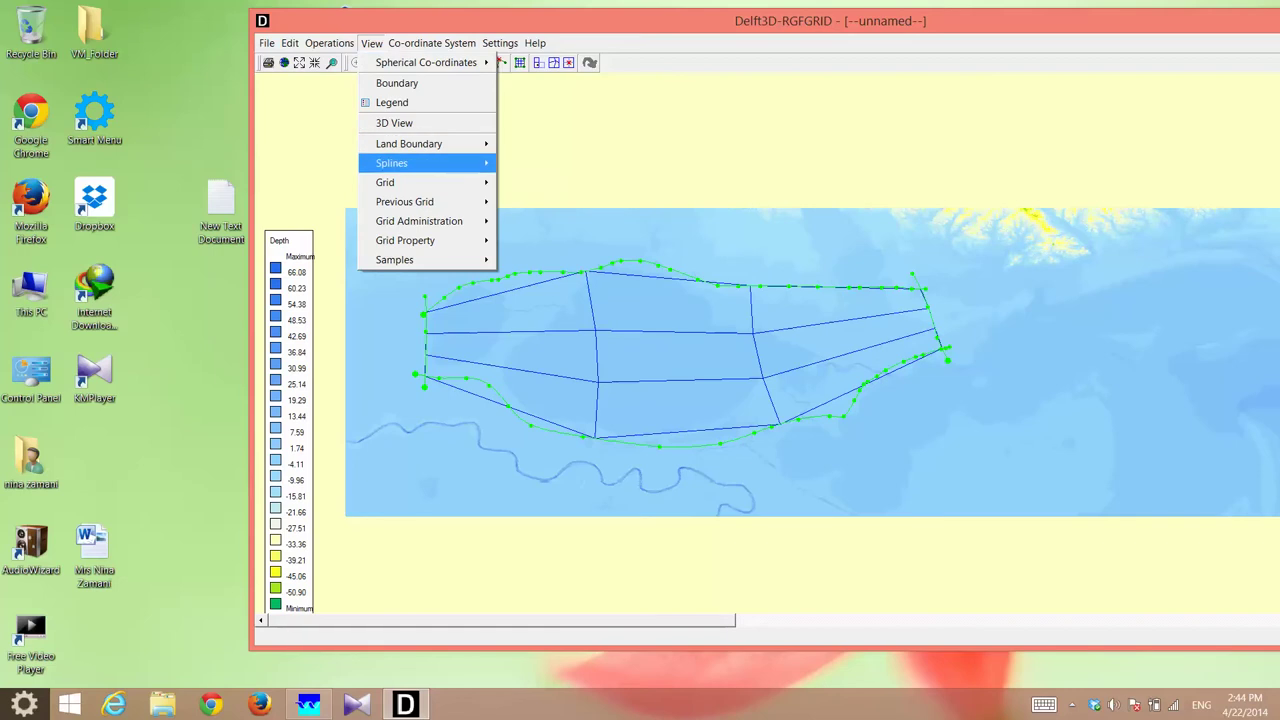
mouse_move(392, 163)
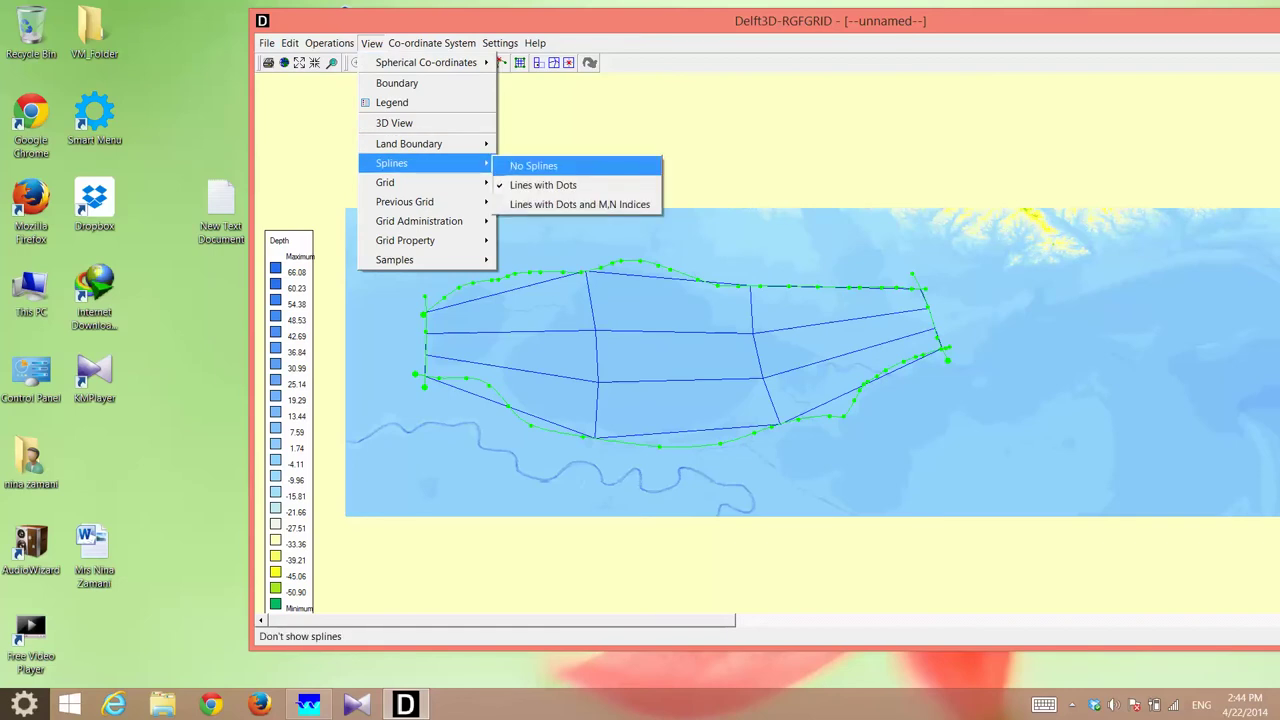
click(533, 166)
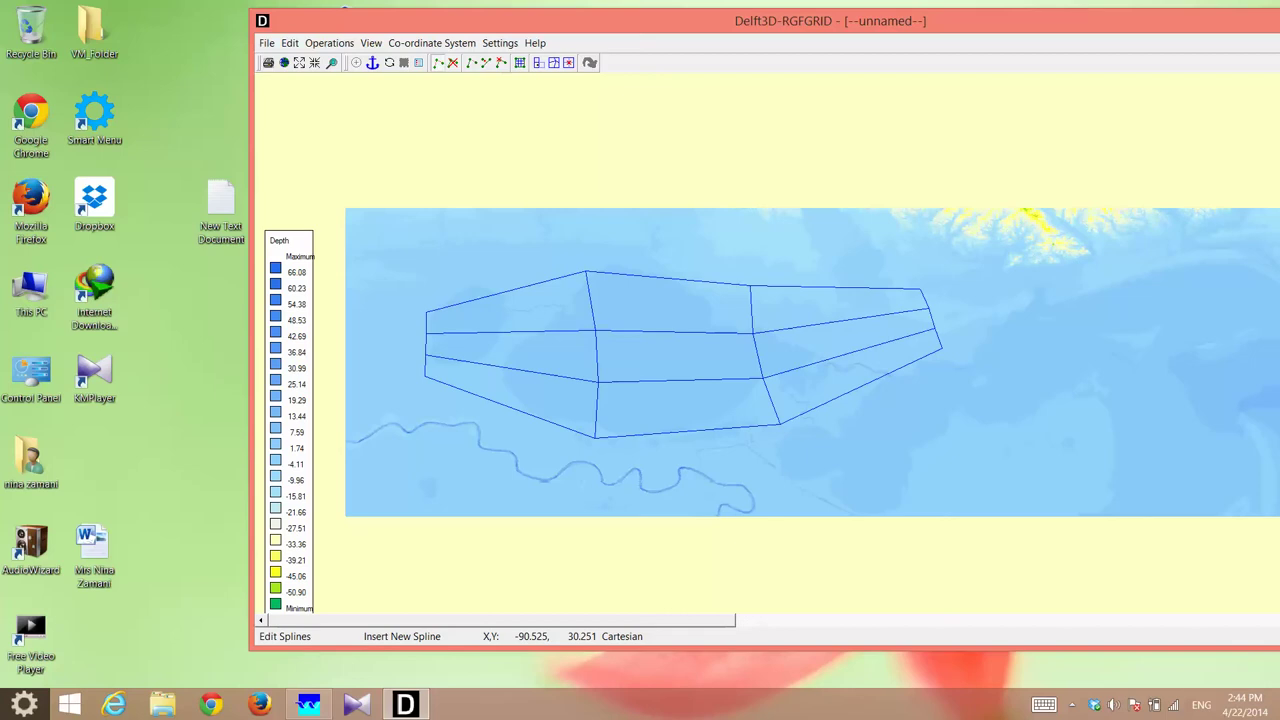
Set the M-Refinement Factor to 2 in the general parameters.
click(500, 43)
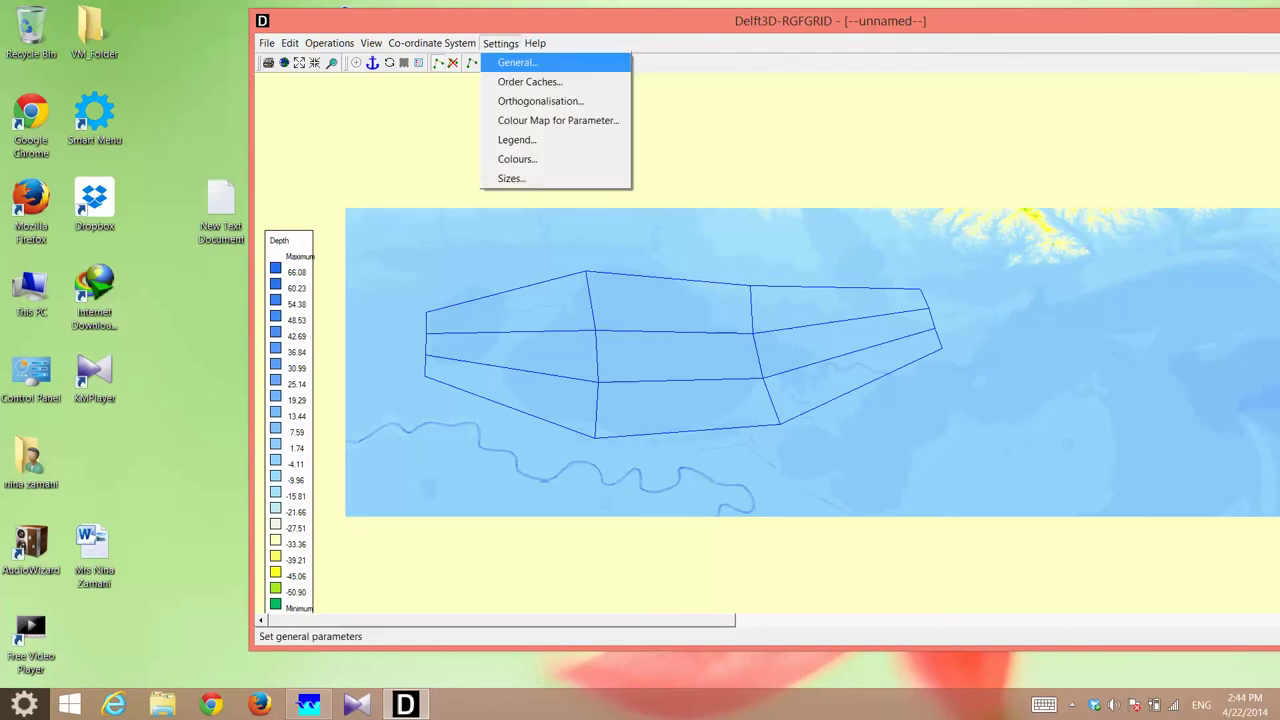
key(Return)
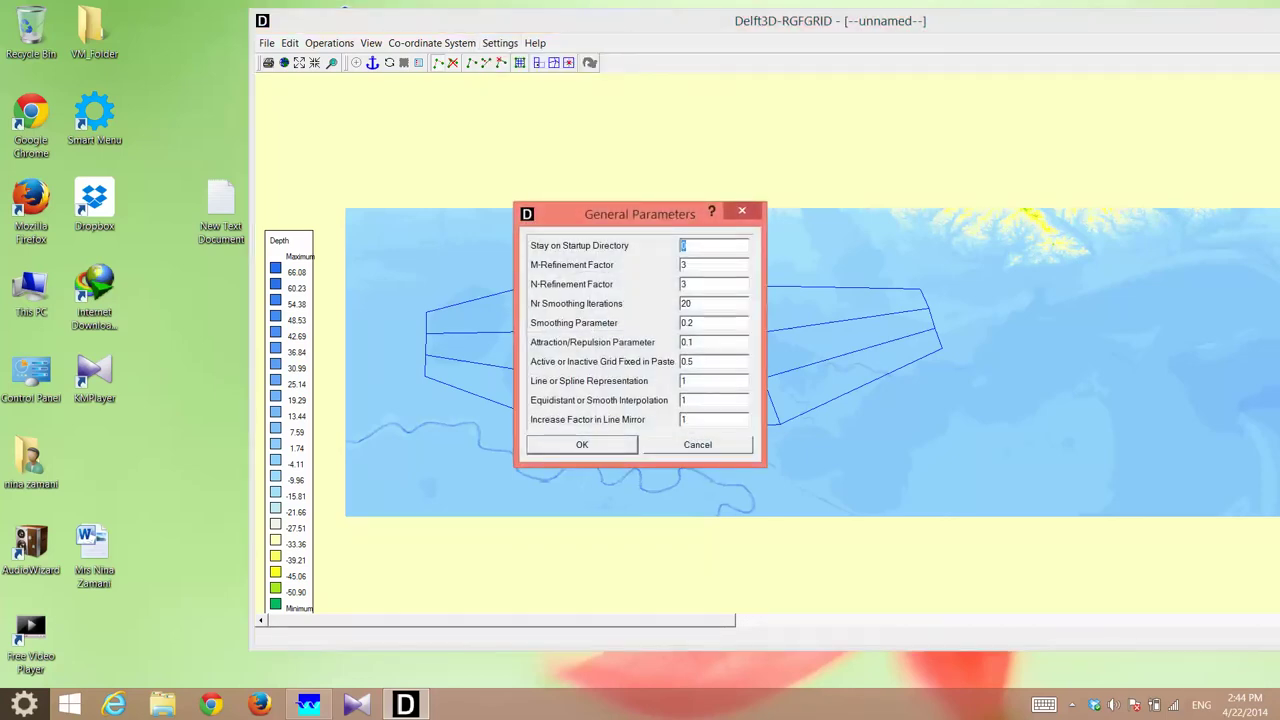
drag(620, 214, 485, 90)
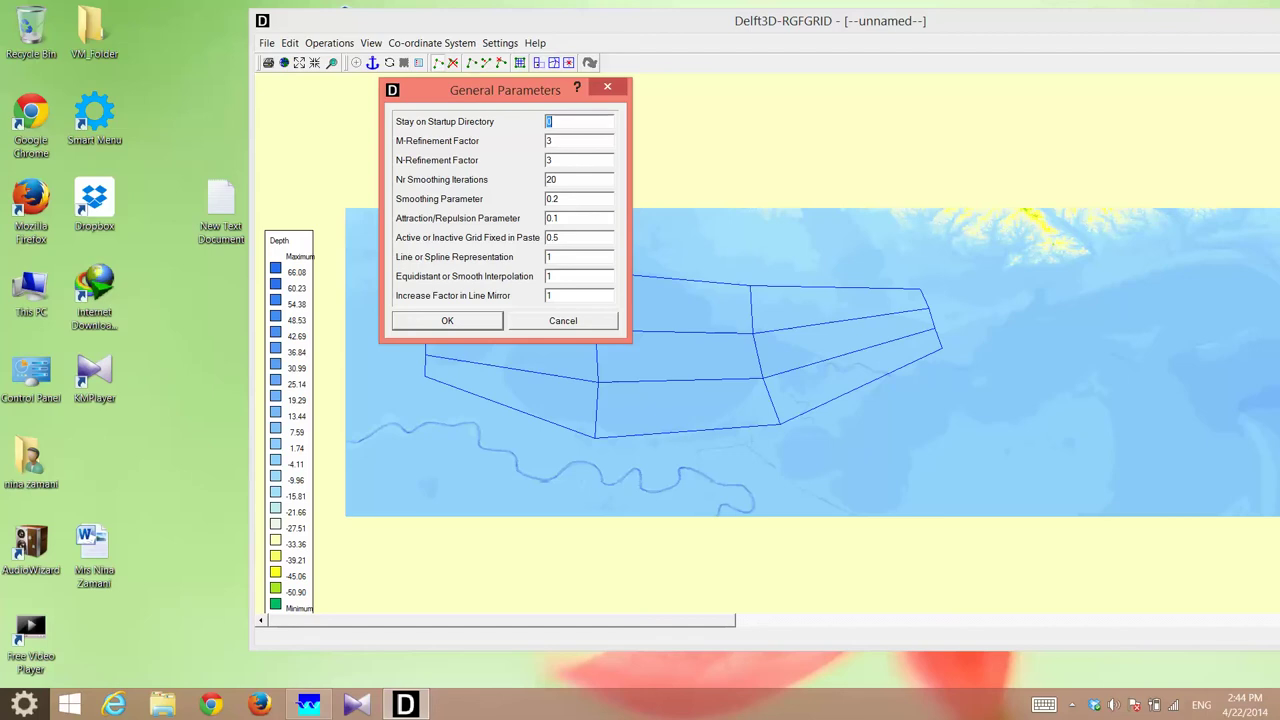
drag(485, 90, 422, 43)
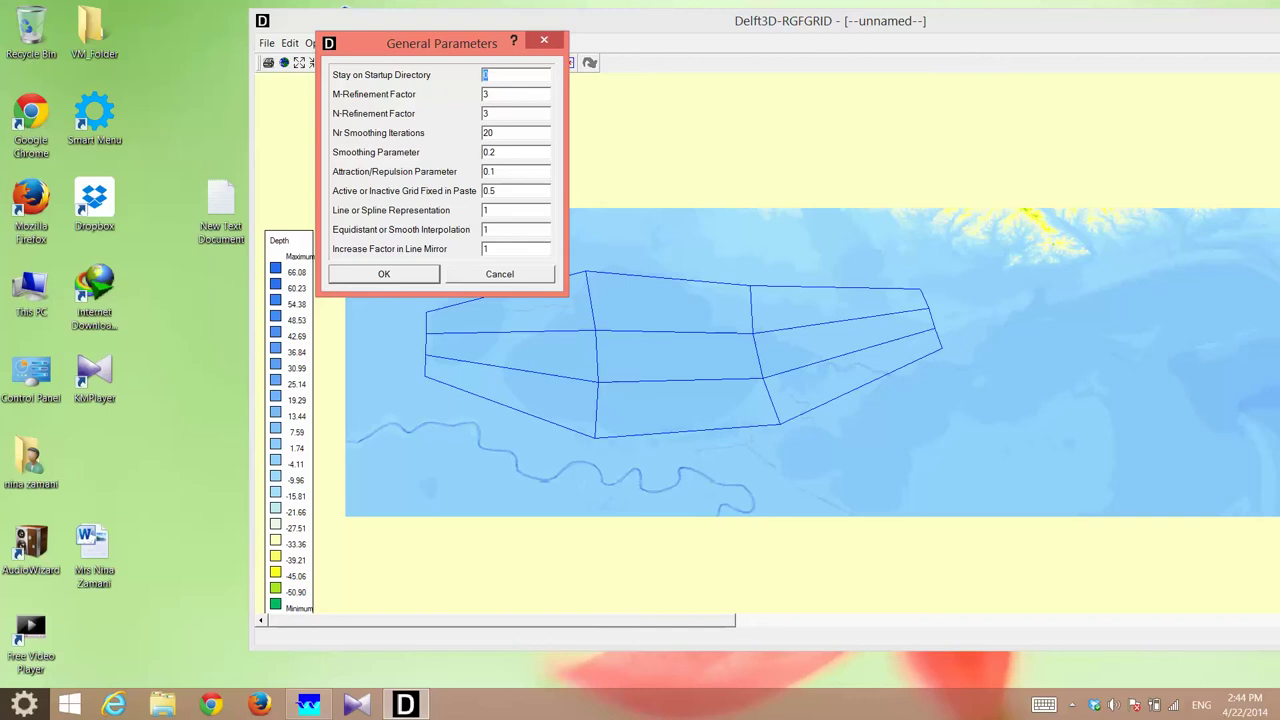
key(Tab)
text(2)
key(Return)
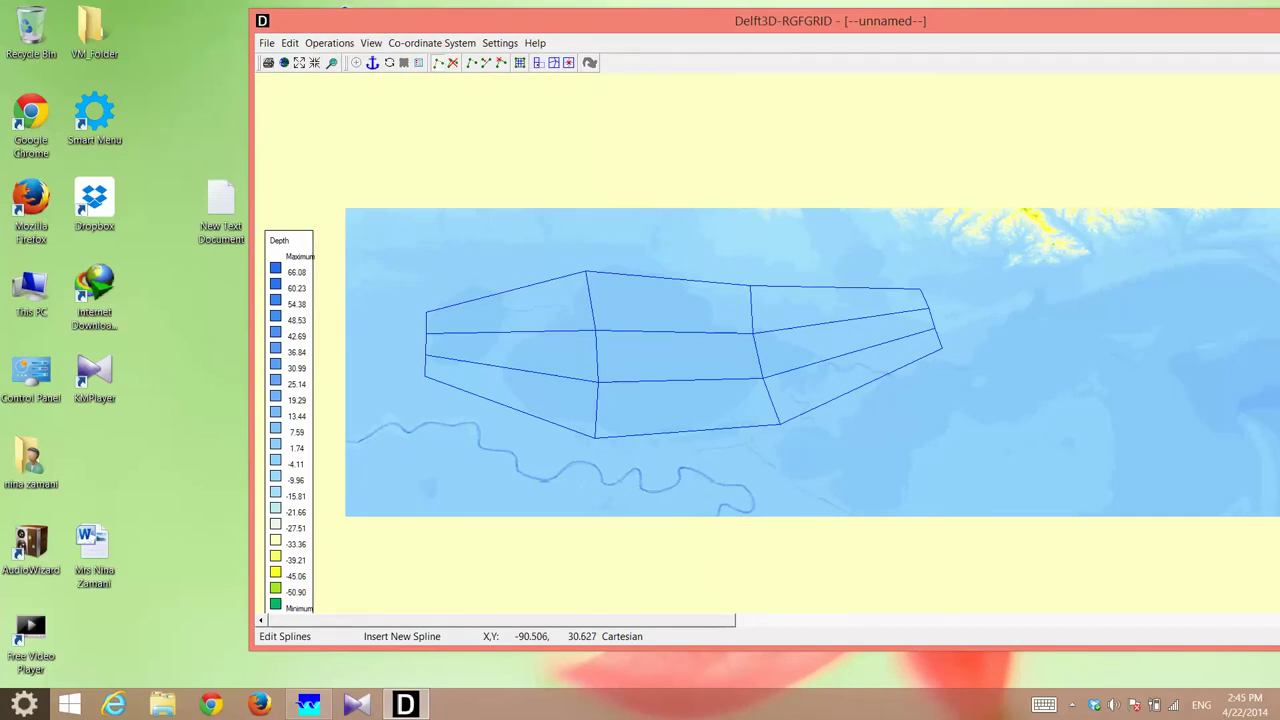
Refine the coarse spline-based grid twice in succession.
click(329, 43)
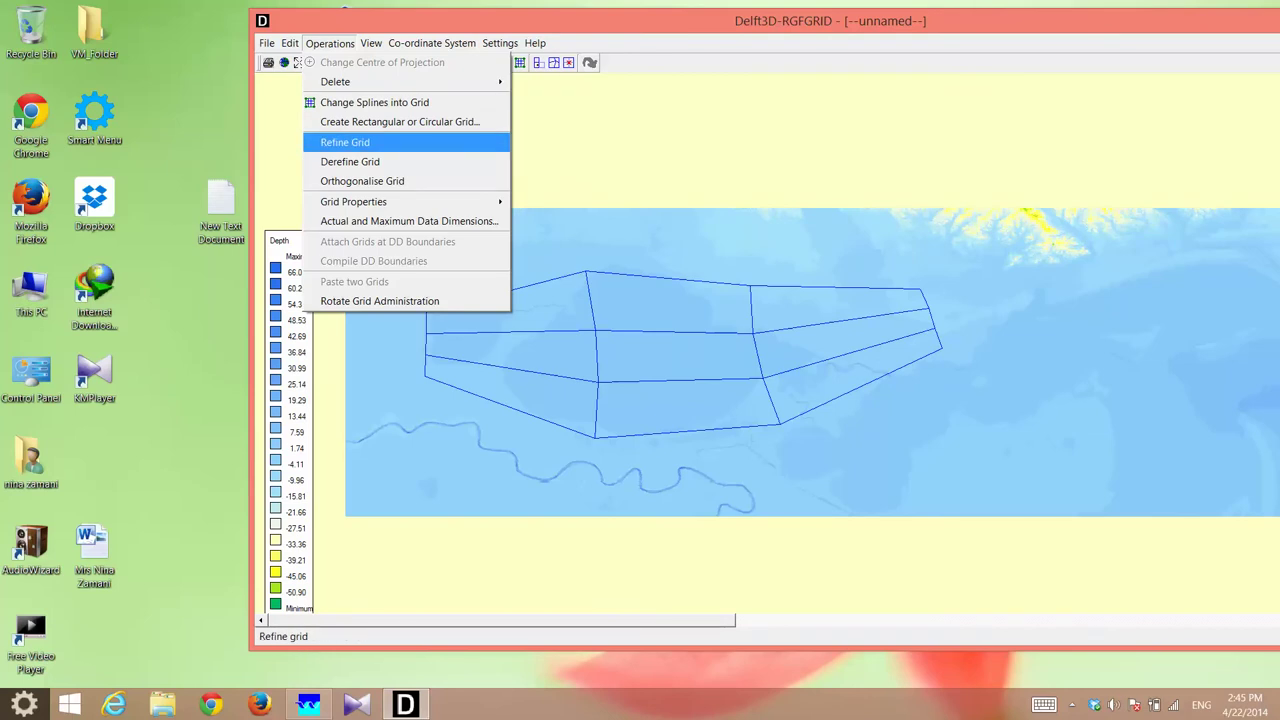
click(345, 142)
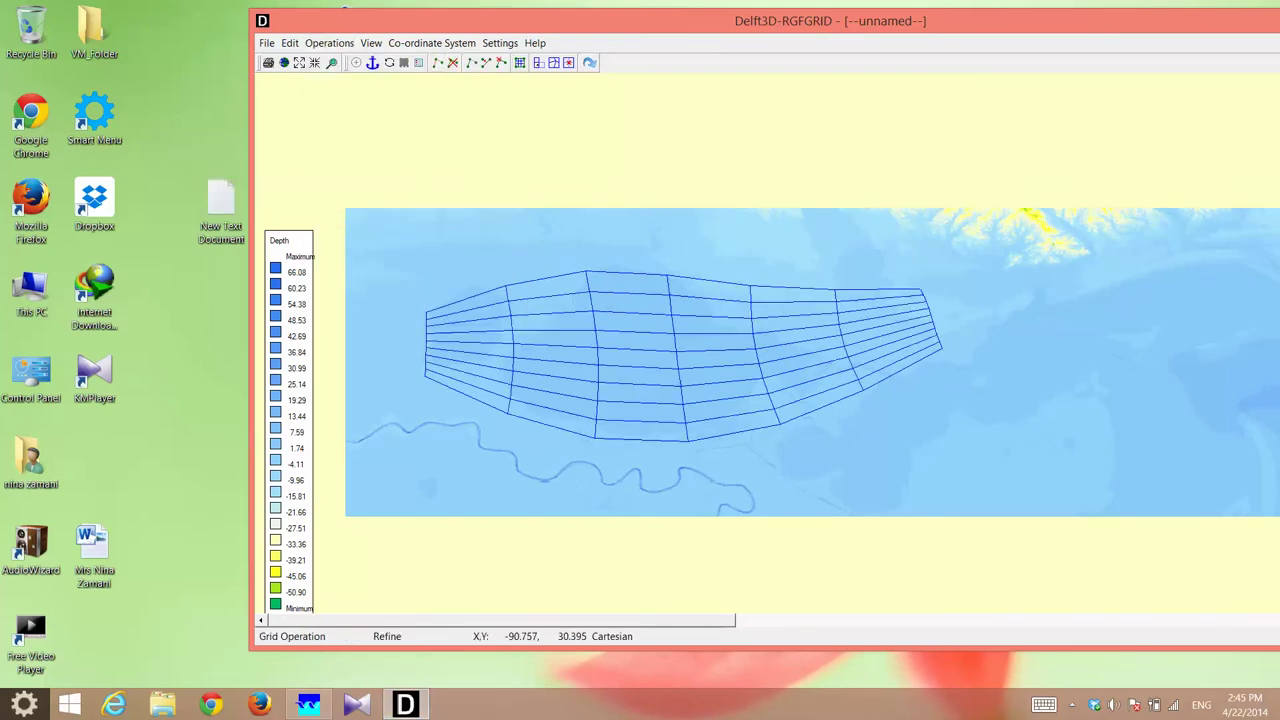
click(329, 43)
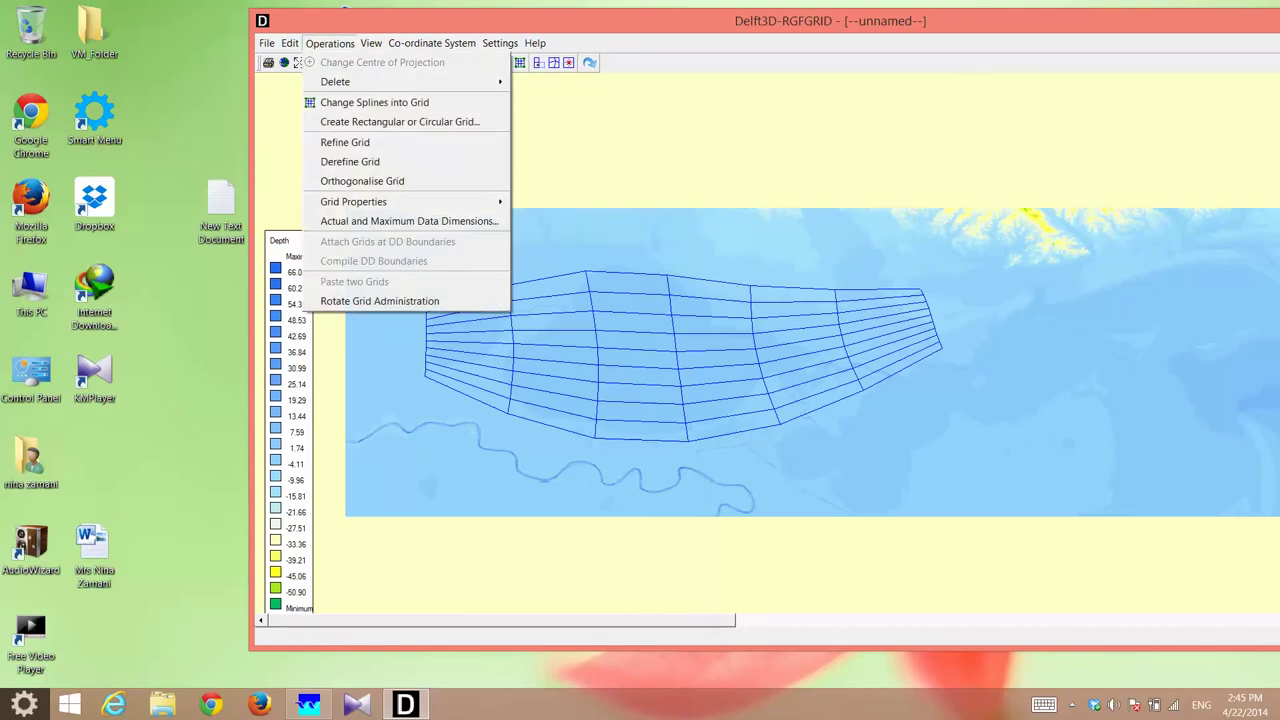
key(Down)
key(Down)
key(Down)
key(Down)
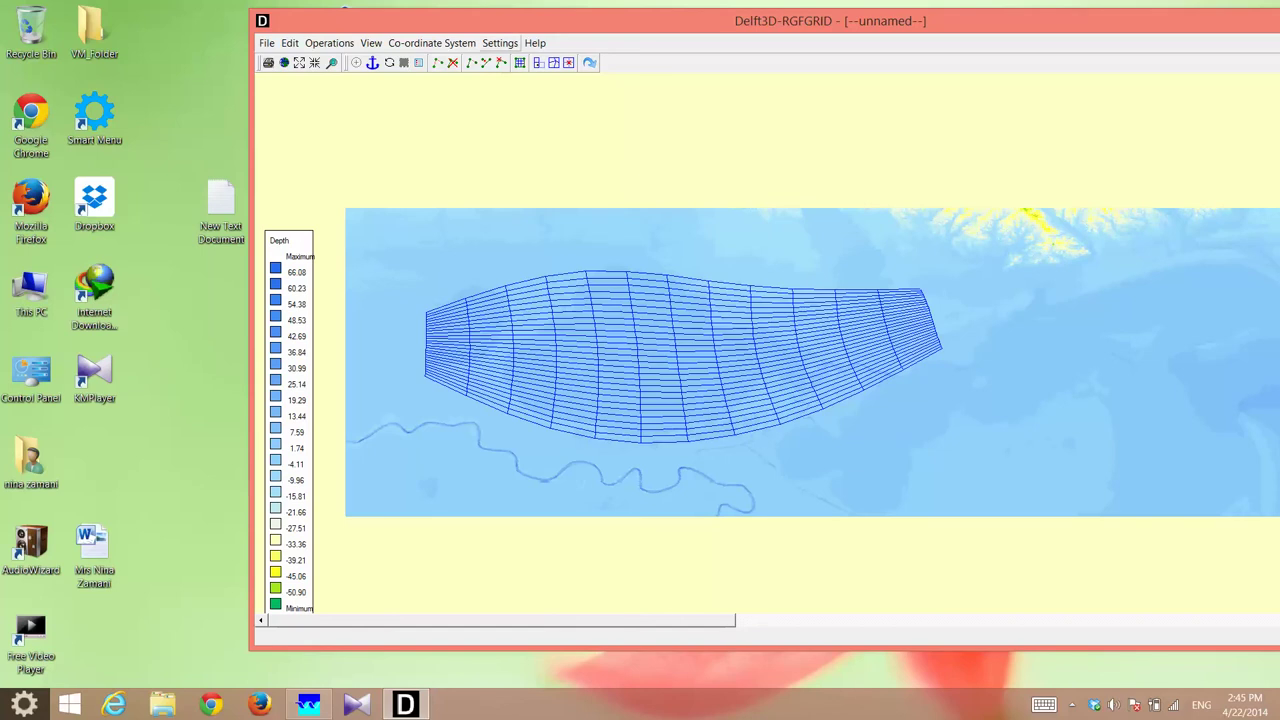
Set the M-Refinement Factor to 3 and the N-Refinement Factor to 2 in the general parameters.
click(500, 43)
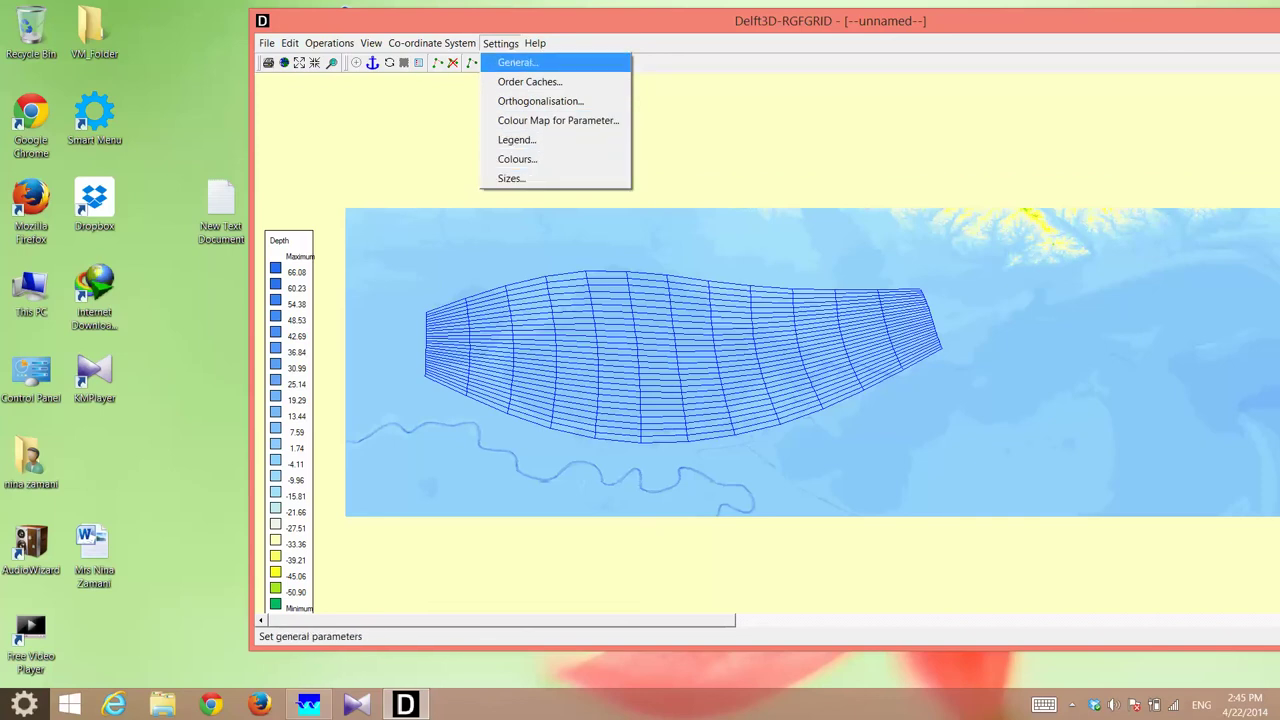
key(Return)
key(Tab)
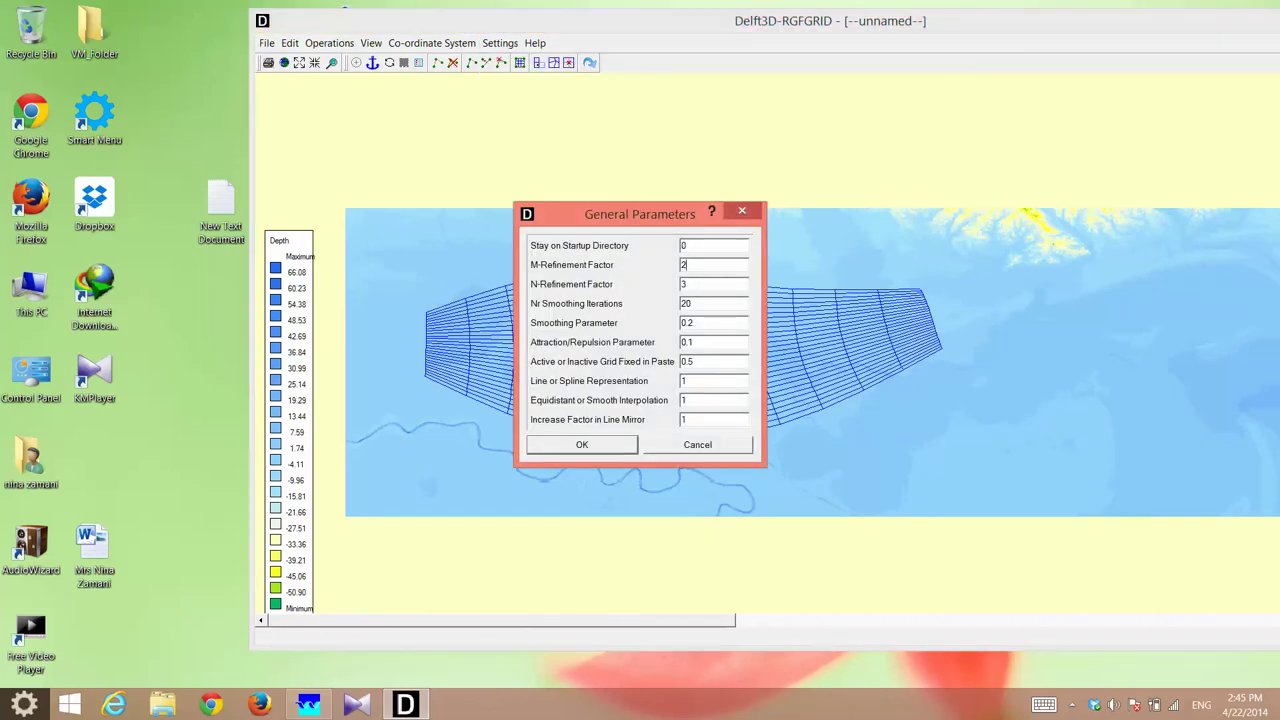
key(Tab)
text(2)
double_click(684, 265)
text(3)
click(582, 444)
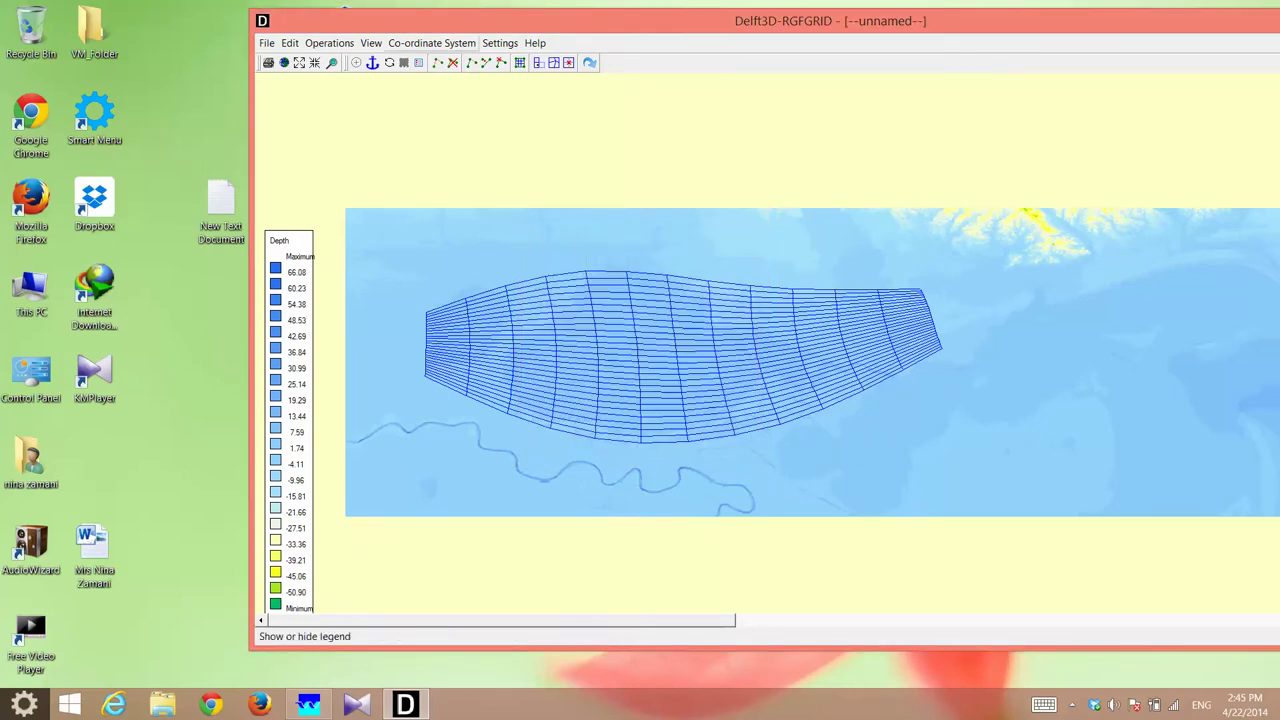
Refine the grid once with the new factors and compare its cell size with the narrow channel between the lakes.
click(329, 43)
click(345, 142)
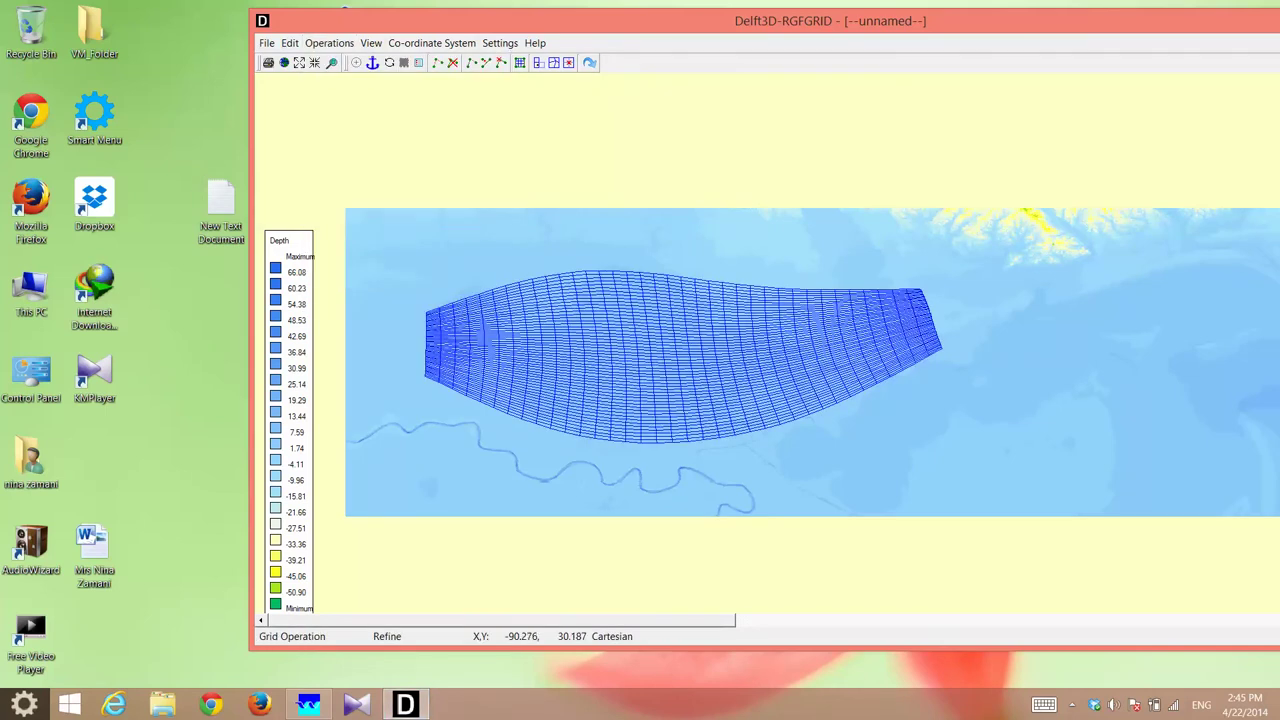
scroll(566, 362, up, 1)
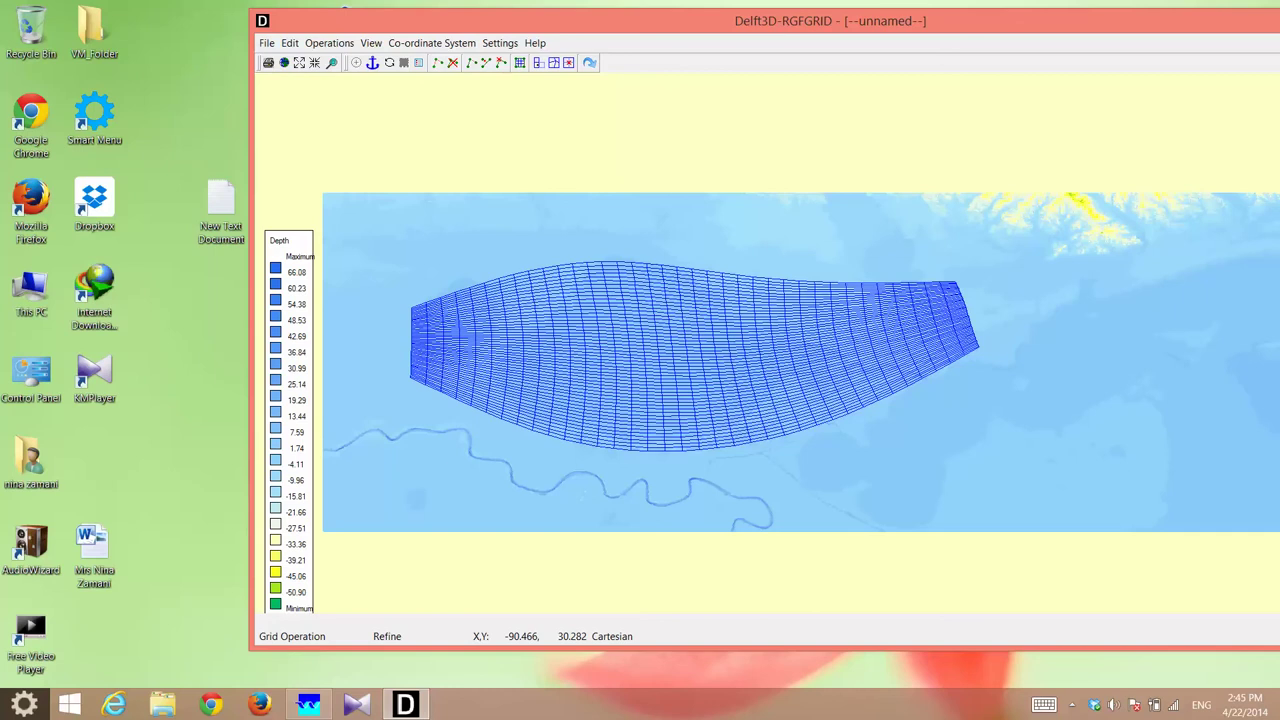
scroll(568, 360, up, 5)
scroll(568, 360, up, 10)
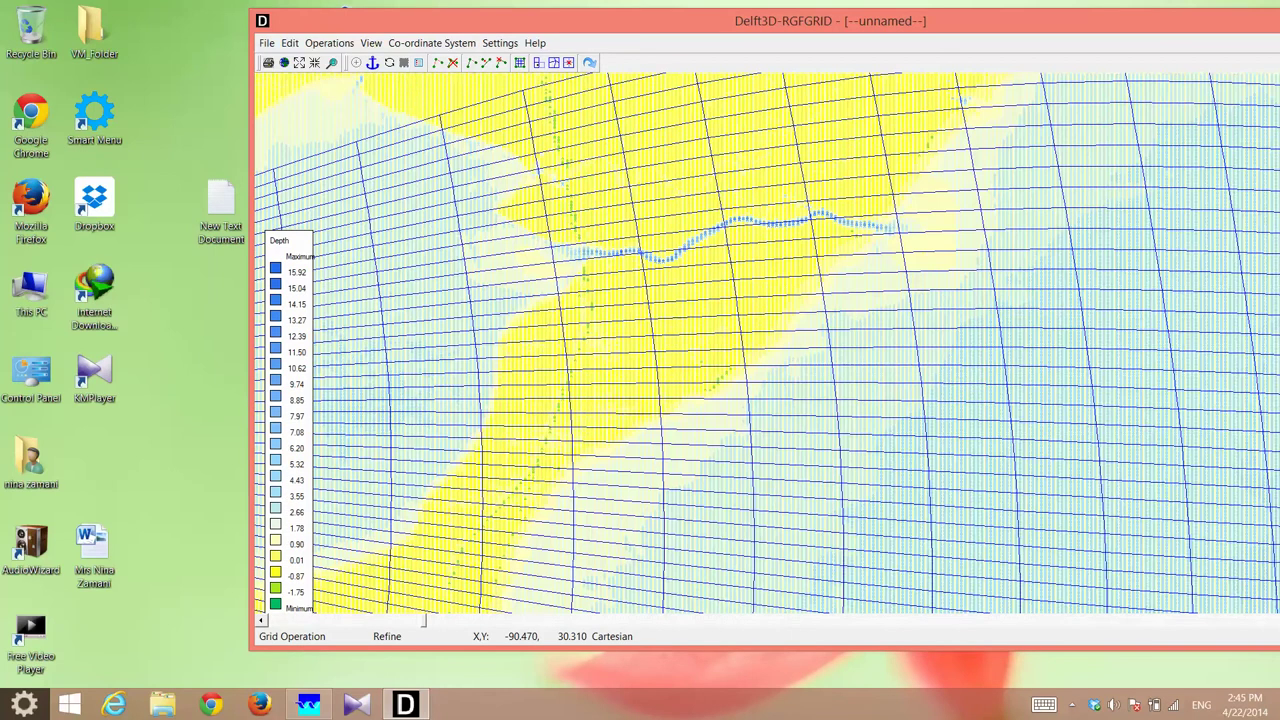
scroll(355, 160, down, 3)
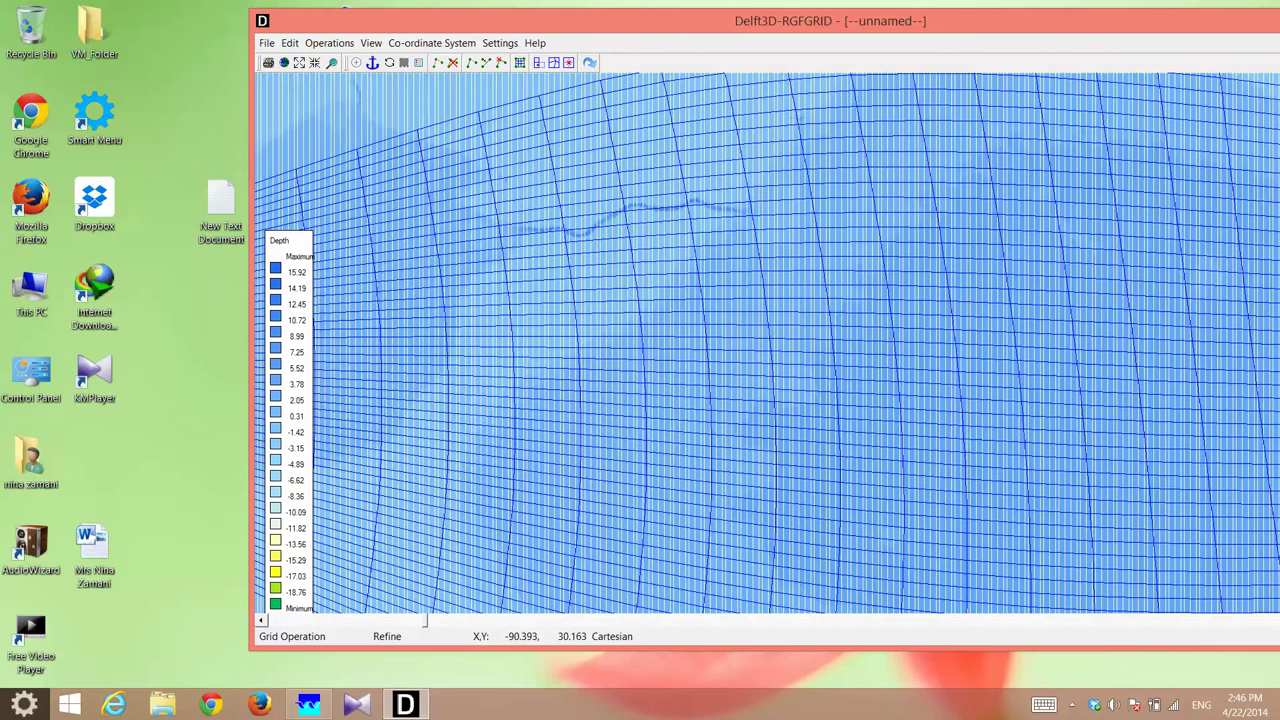
scroll(415, 235, down, 1)
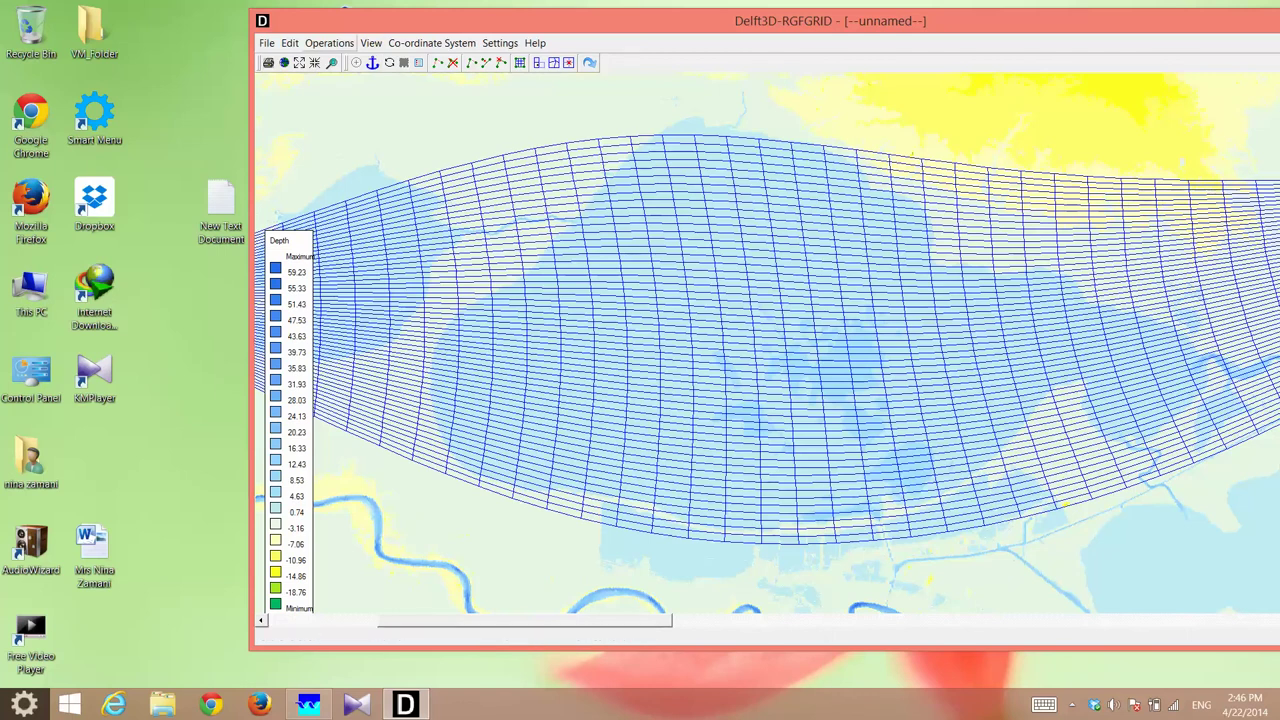
Refine the grid two more times and check the cell size against the narrow channel between the lakes.
click(329, 43)
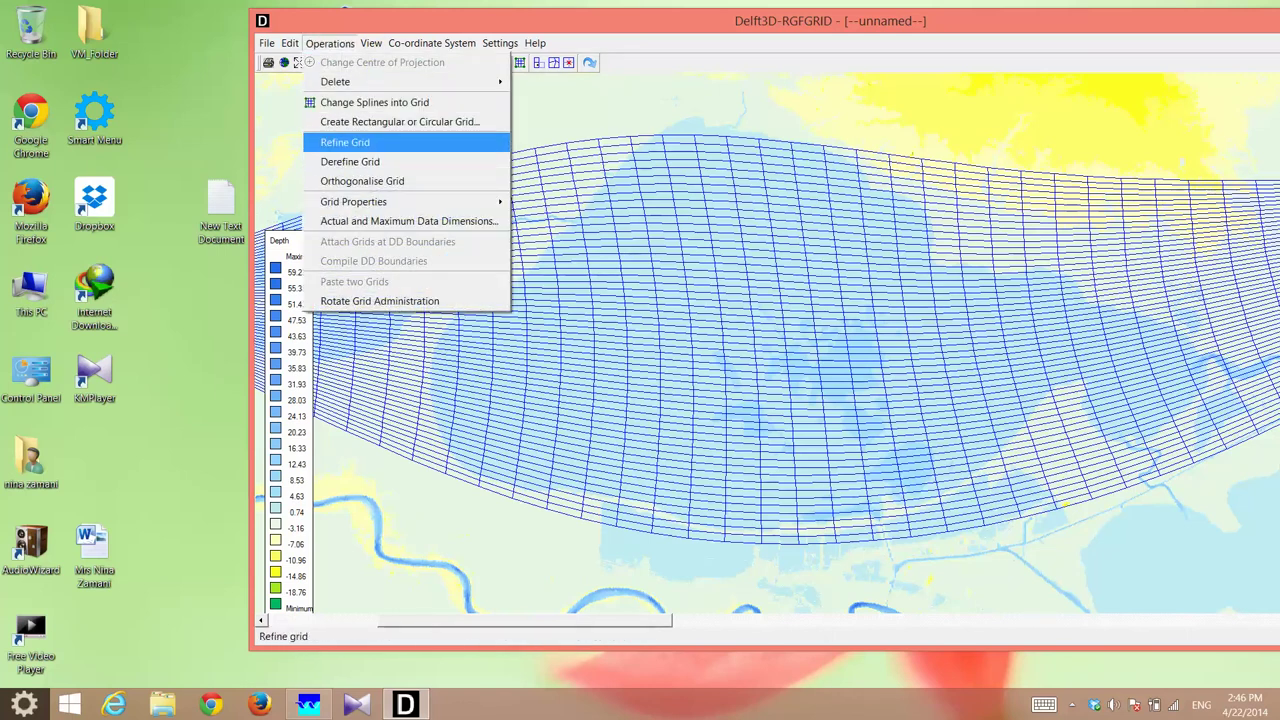
click(345, 142)
click(329, 43)
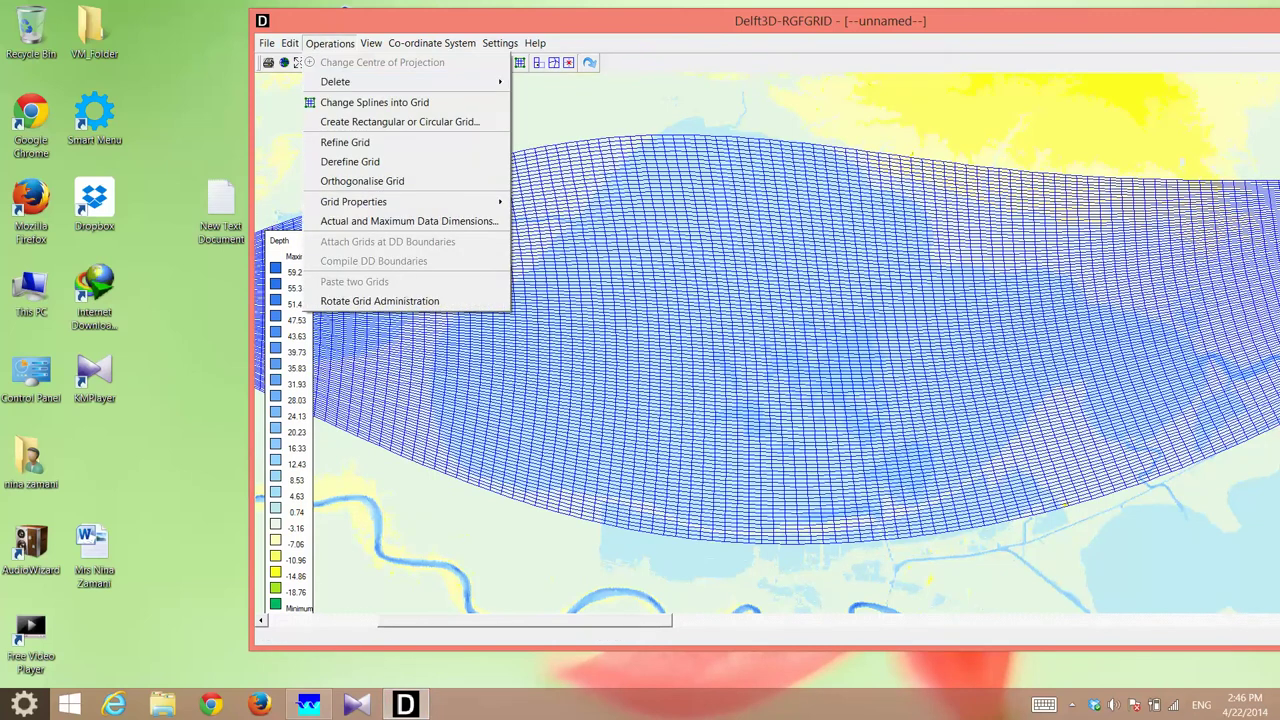
click(345, 140)
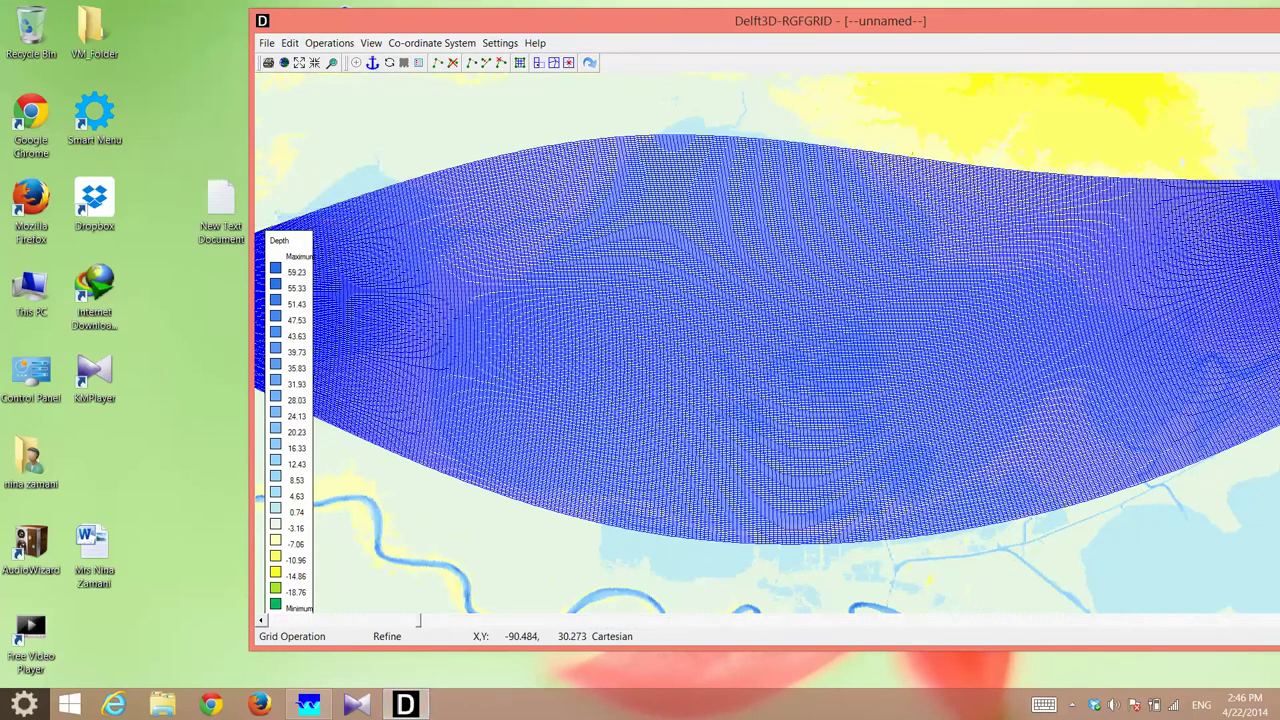
scroll(375, 250, up, 1)
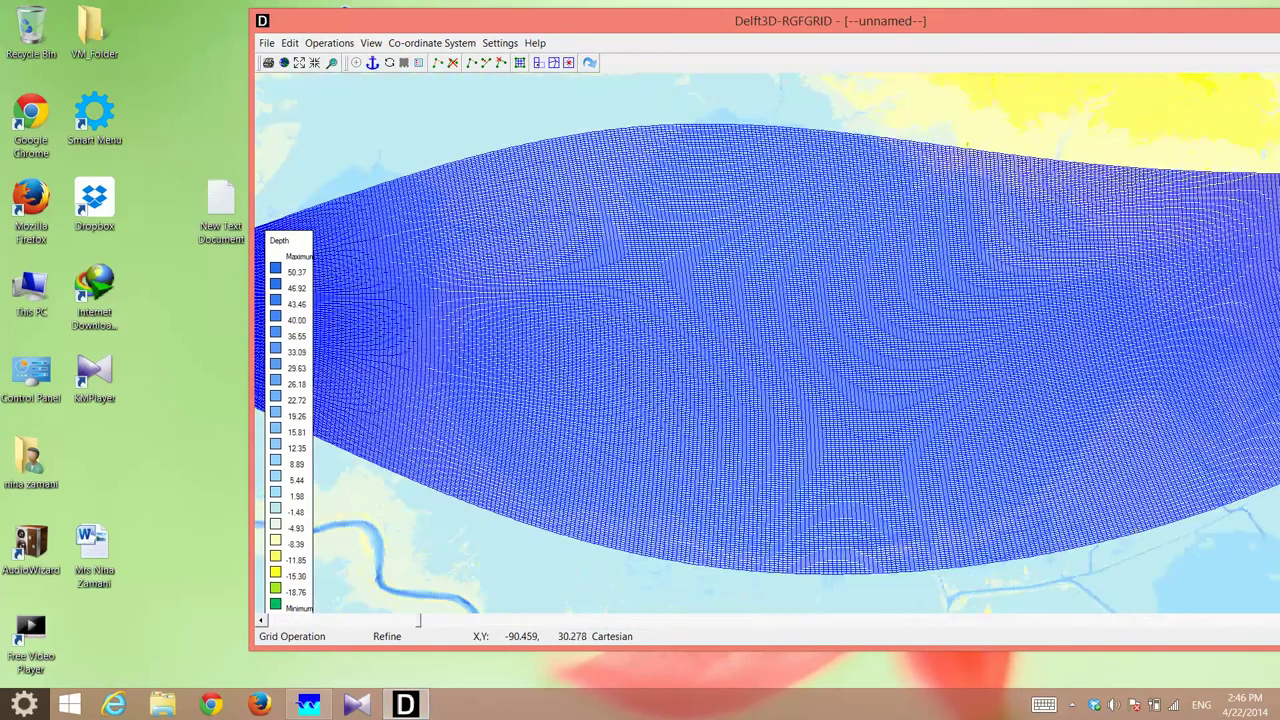
scroll(767, 343, up, 5)
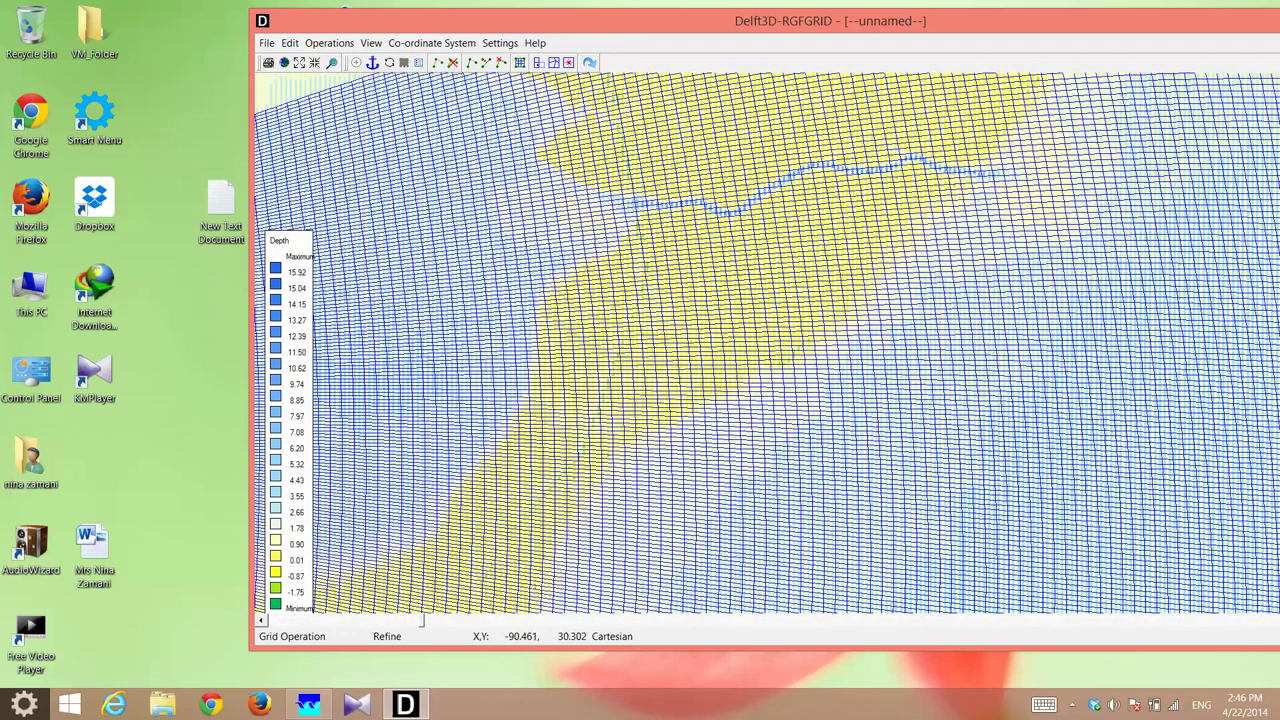
scroll(335, 150, down, 2)
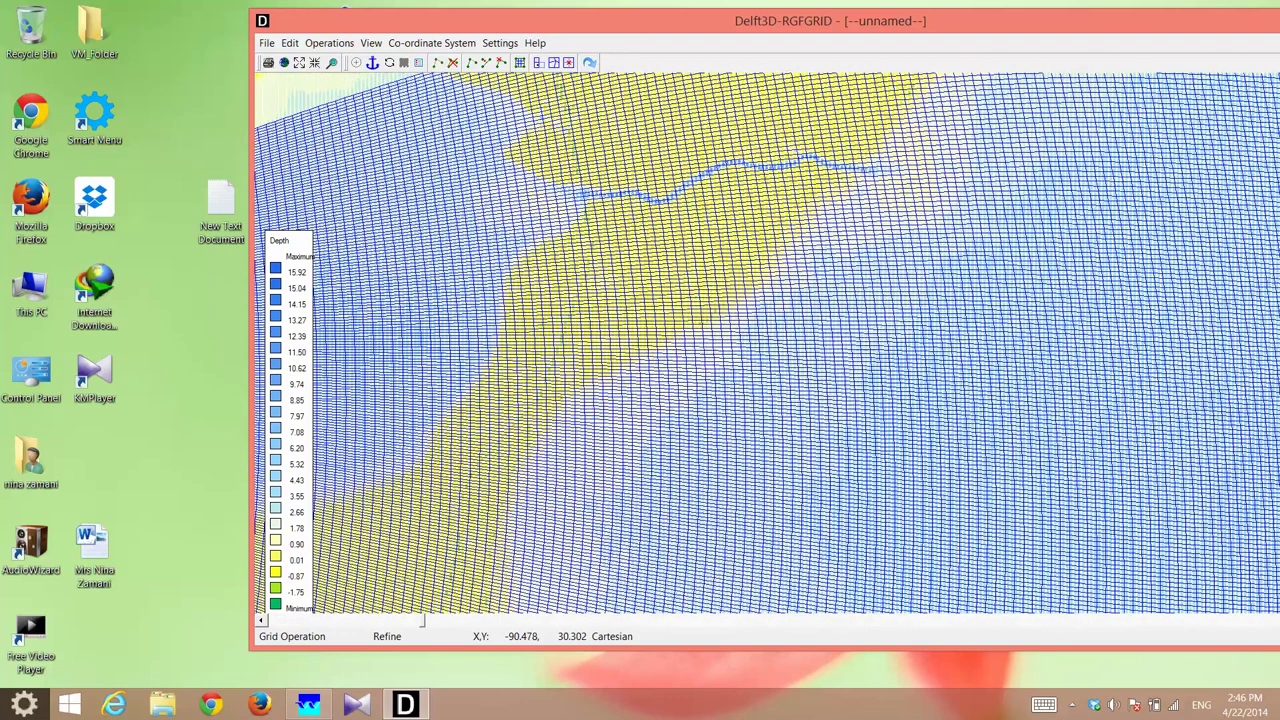
Examine the overall extent of the refined grid over the bathymetry and its cell size along the narrow channel.
scroll(767, 343, down, 2)
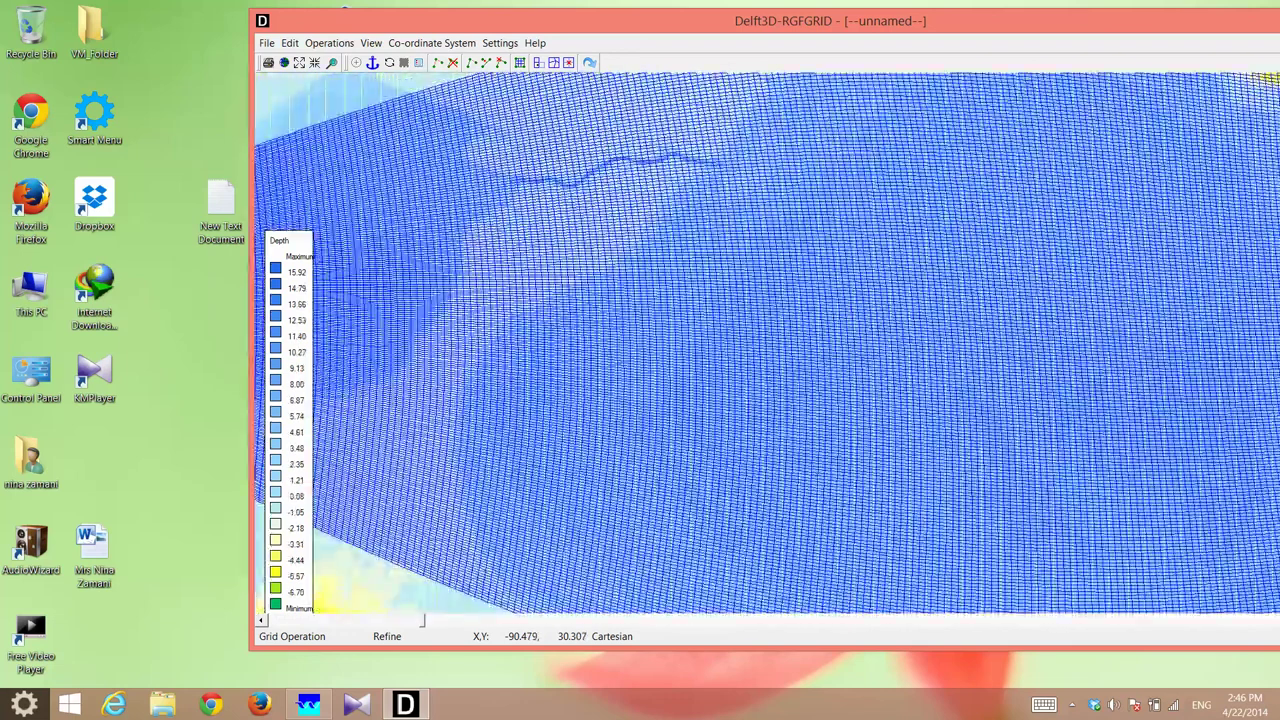
scroll(767, 343, down, 3)
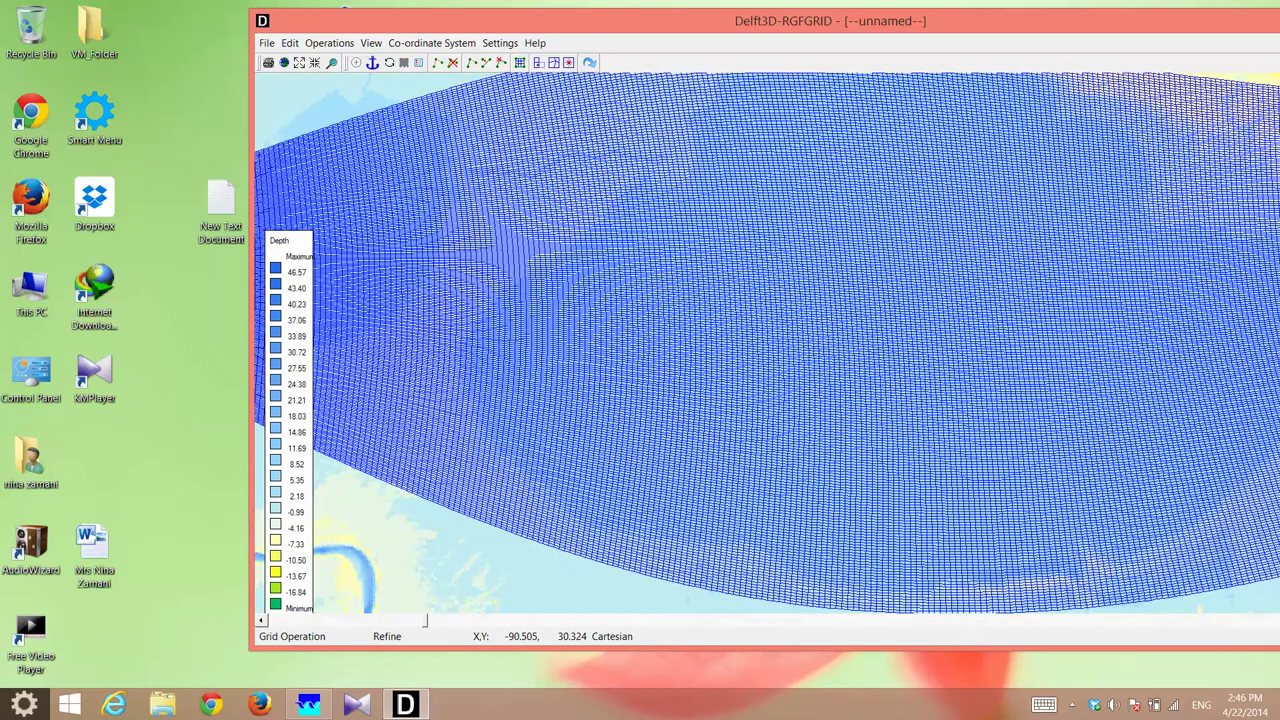
scroll(767, 343, down, 2)
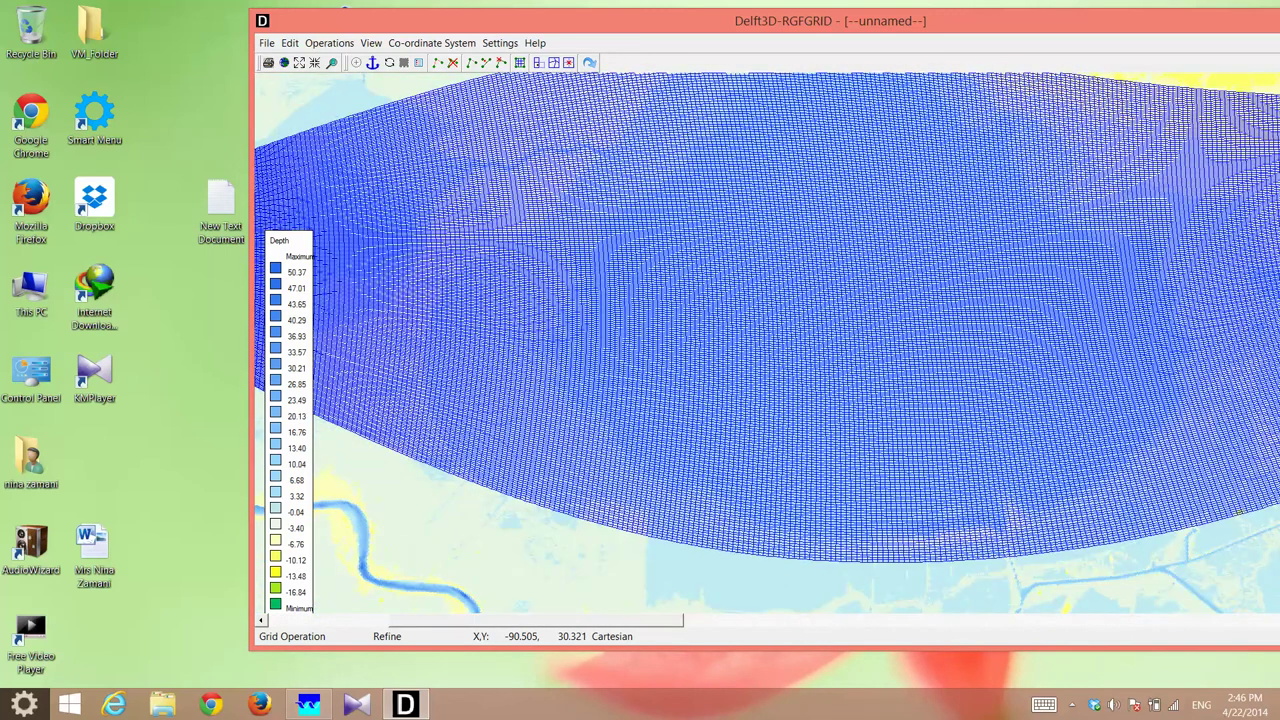
scroll(767, 343, down, 2)
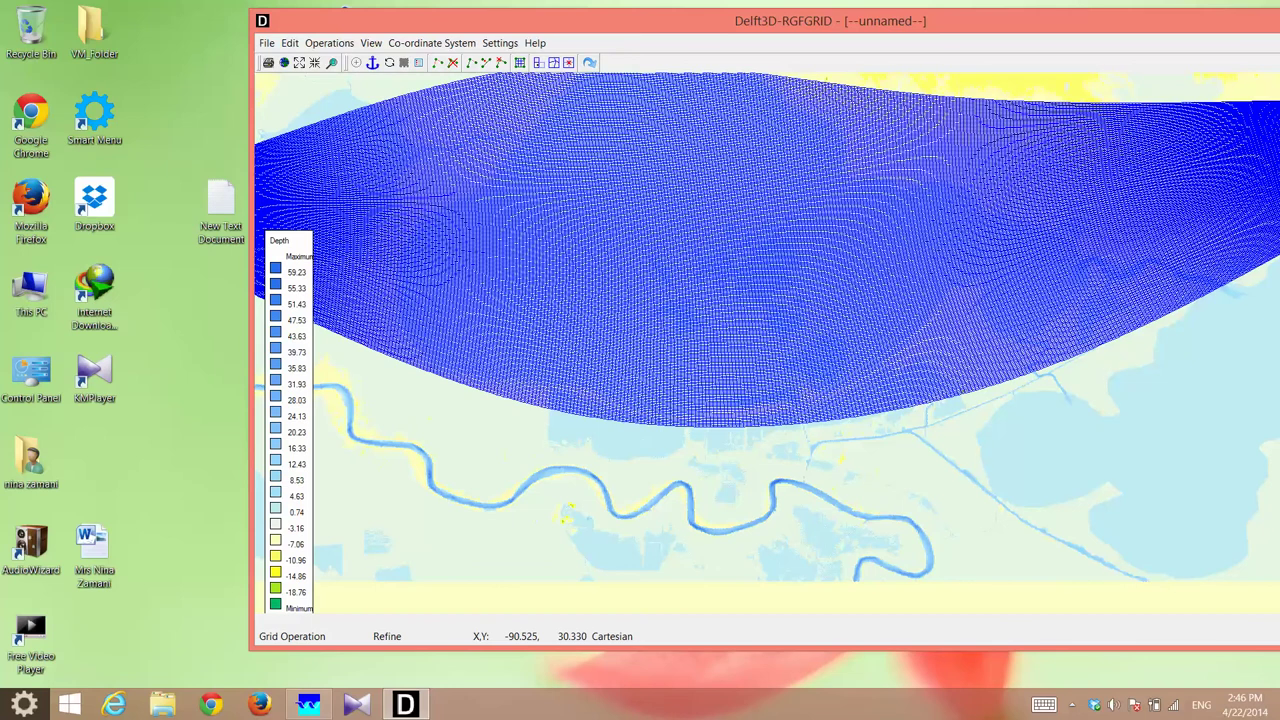
scroll(767, 343, down, 2)
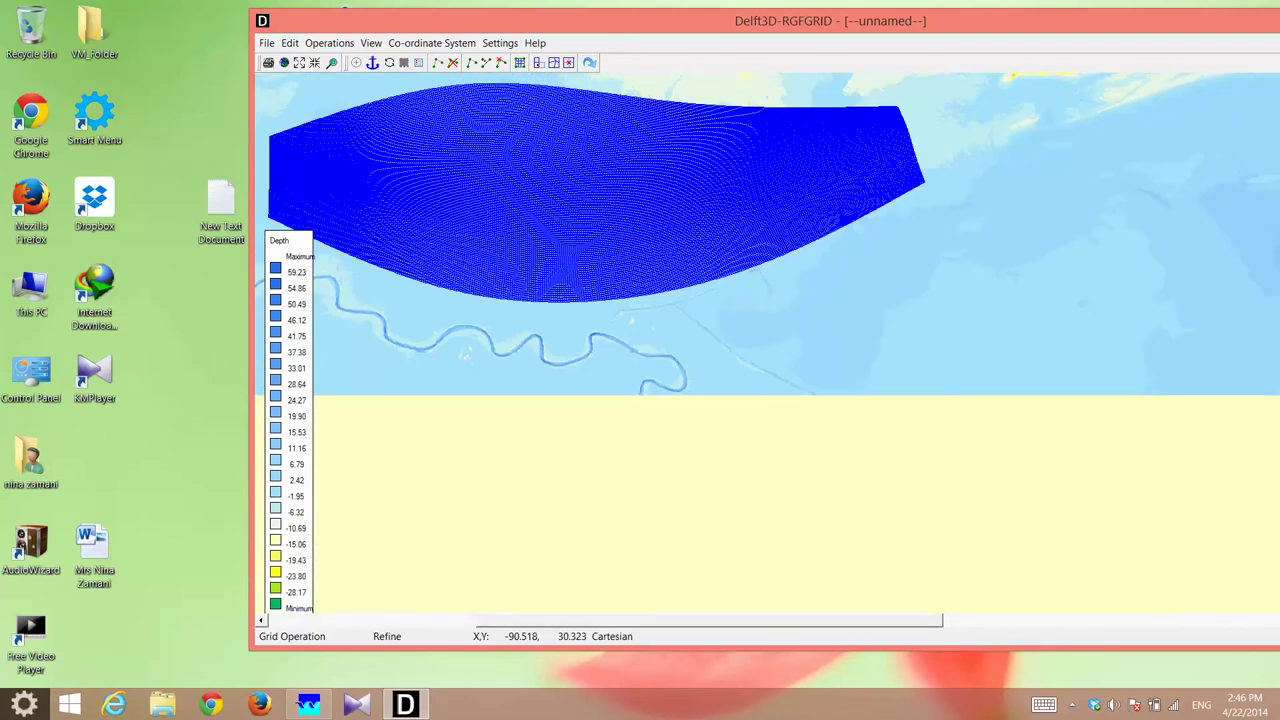
scroll(767, 343, down, 2)
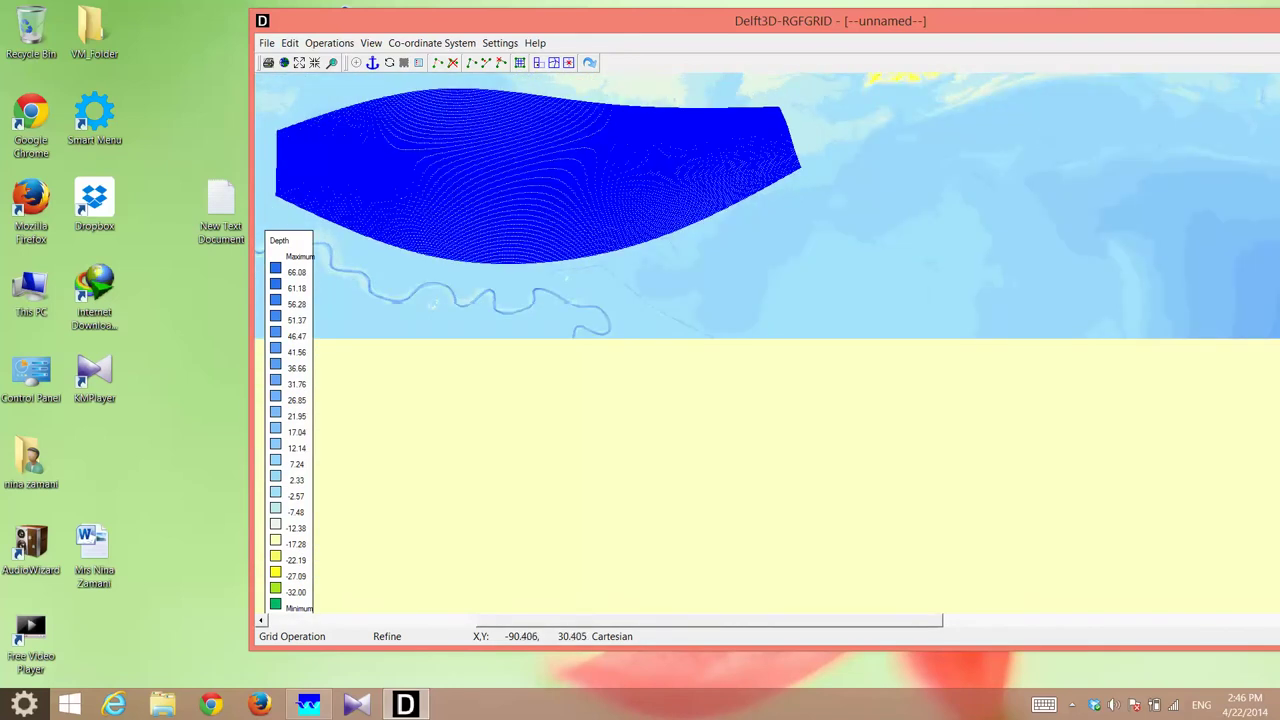
scroll(767, 343, left, 1)
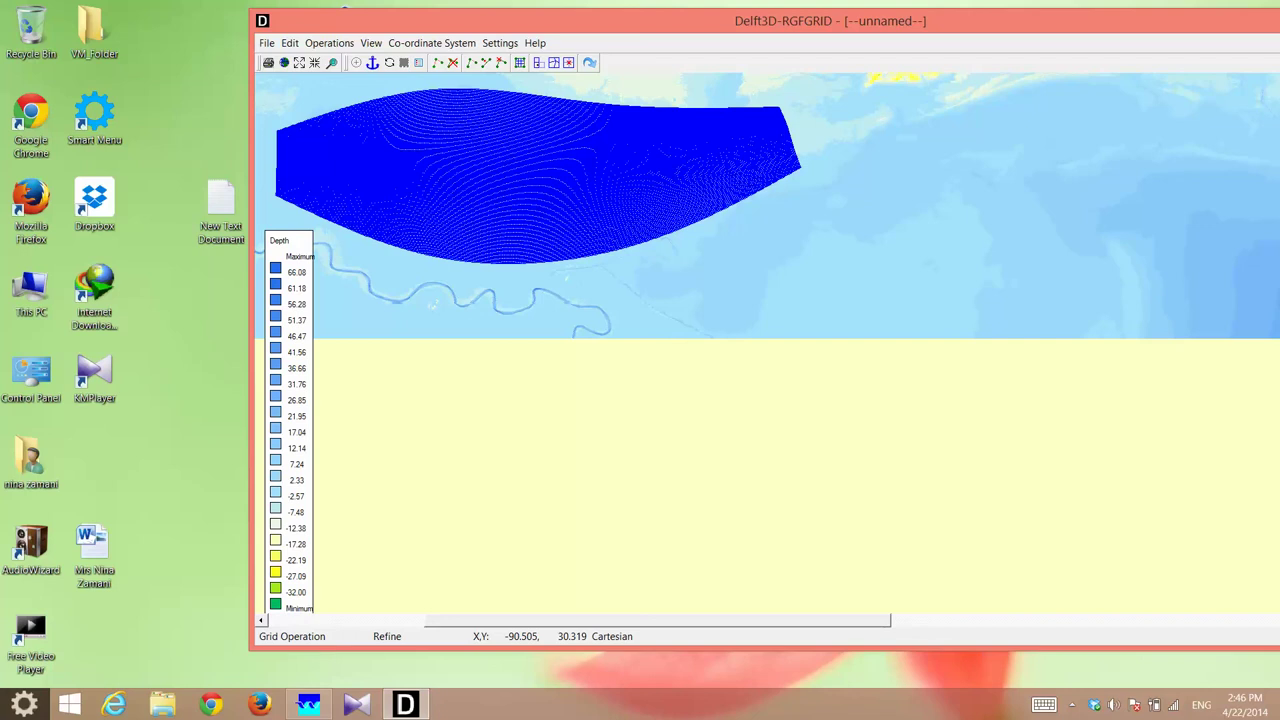
scroll(589, 177, up, 1)
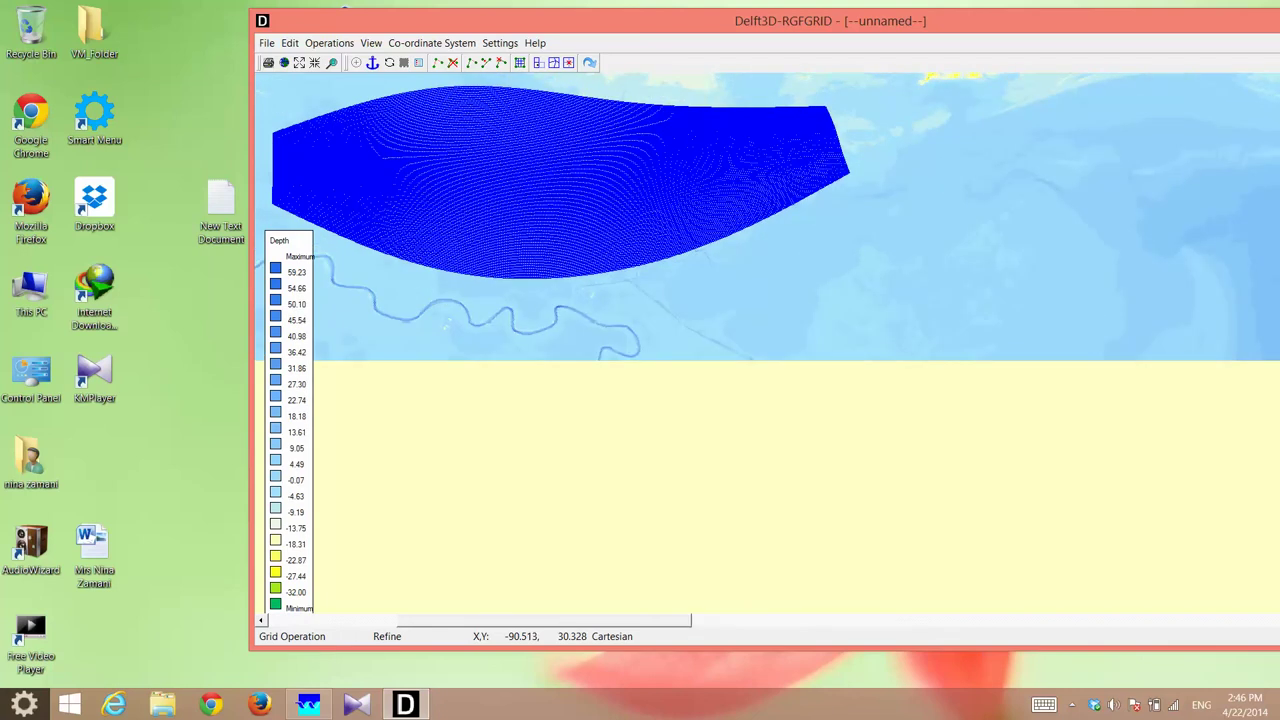
scroll(290, 120, up, 1)
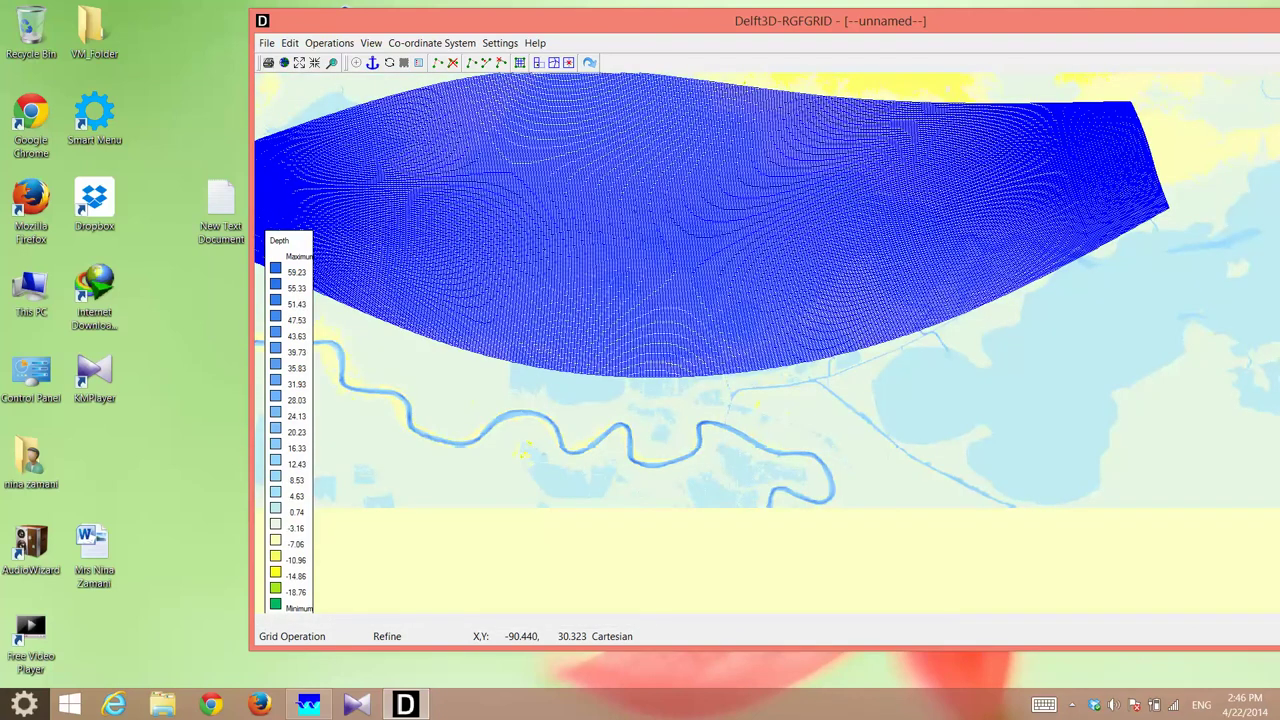
scroll(290, 120, up, 1)
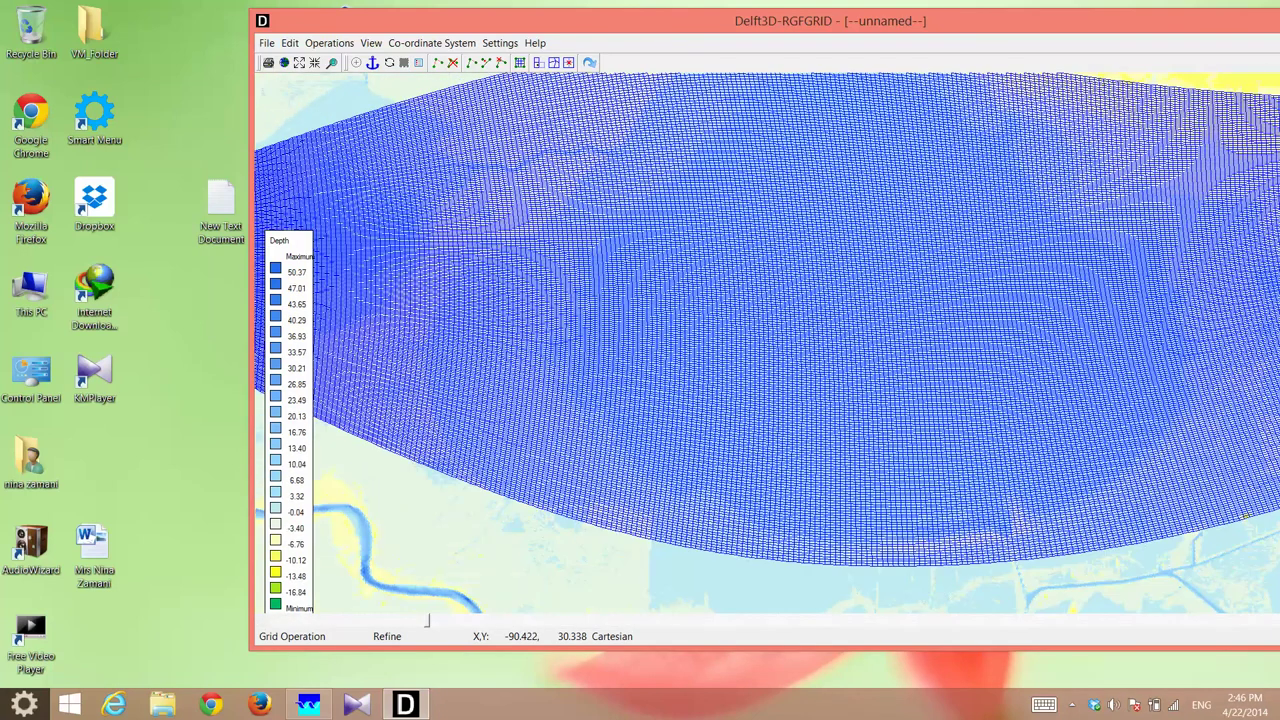
scroll(290, 120, up, 1)
scroll(290, 120, up, 2)
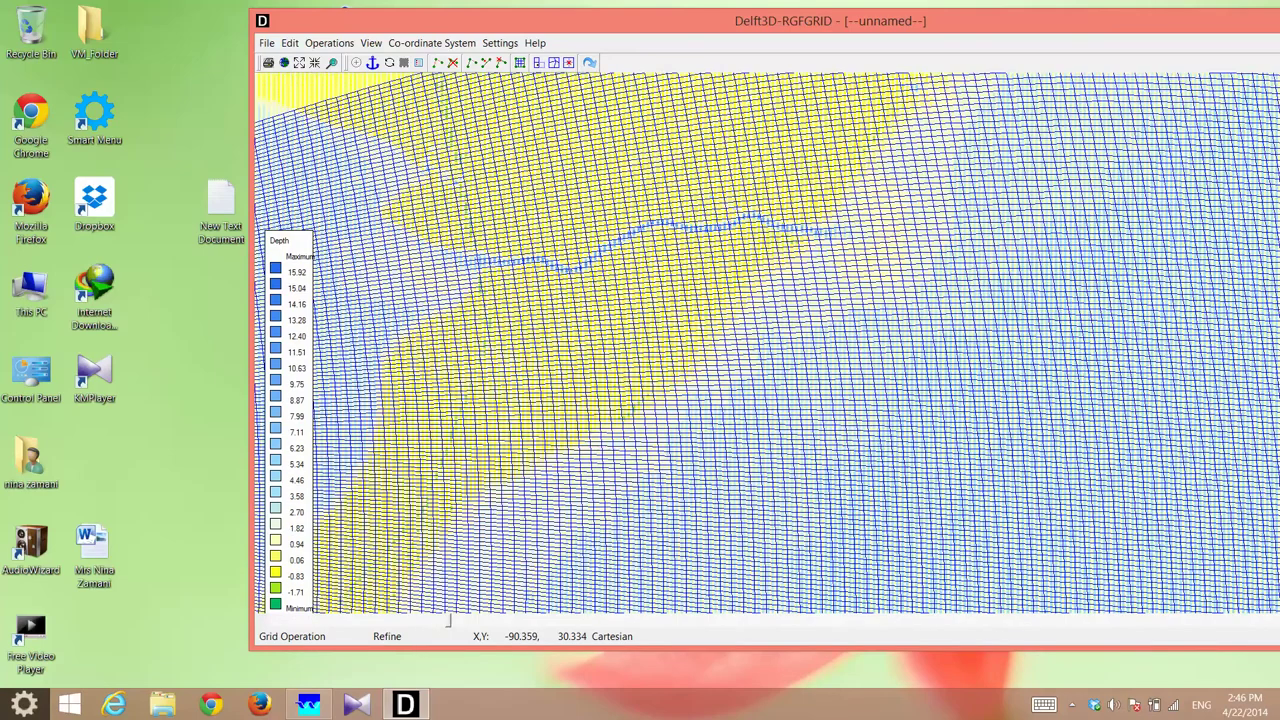
Delete grid points on the grid's northern edge, north-west of the narrow channel, to cut a small stepped notch.
scroll(290, 120, down, 3)
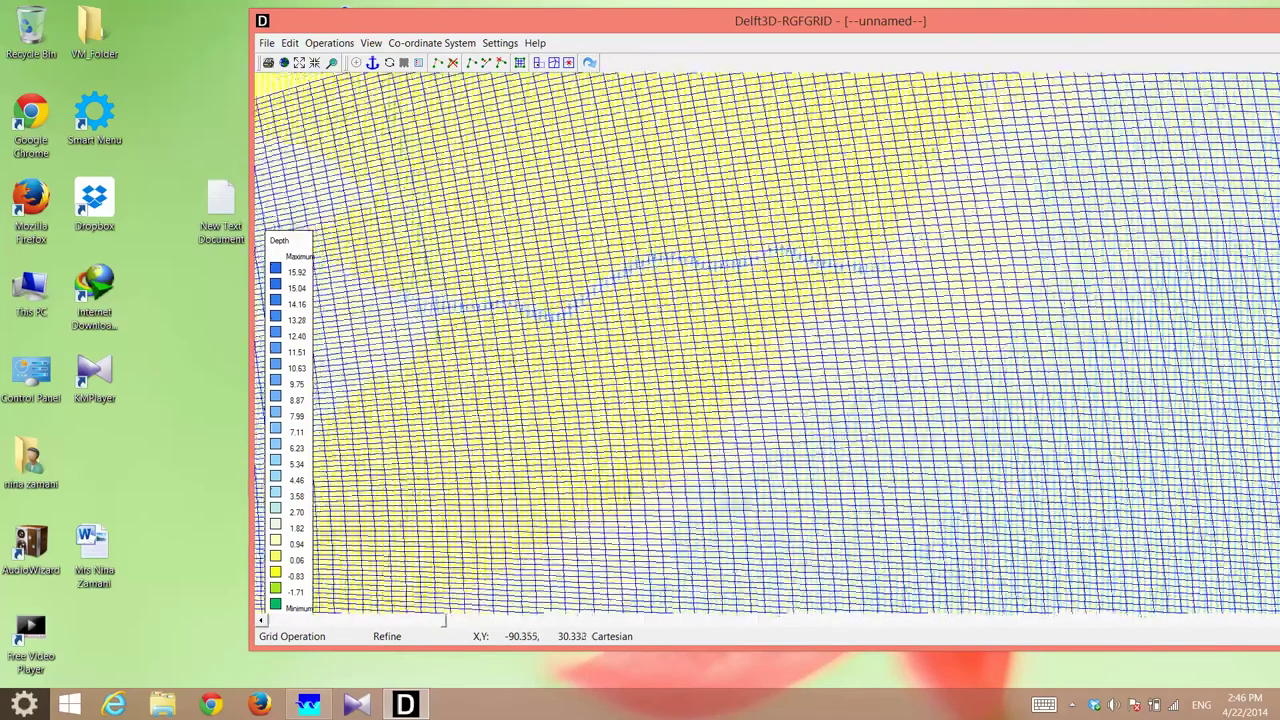
scroll(564, 114, down, 1)
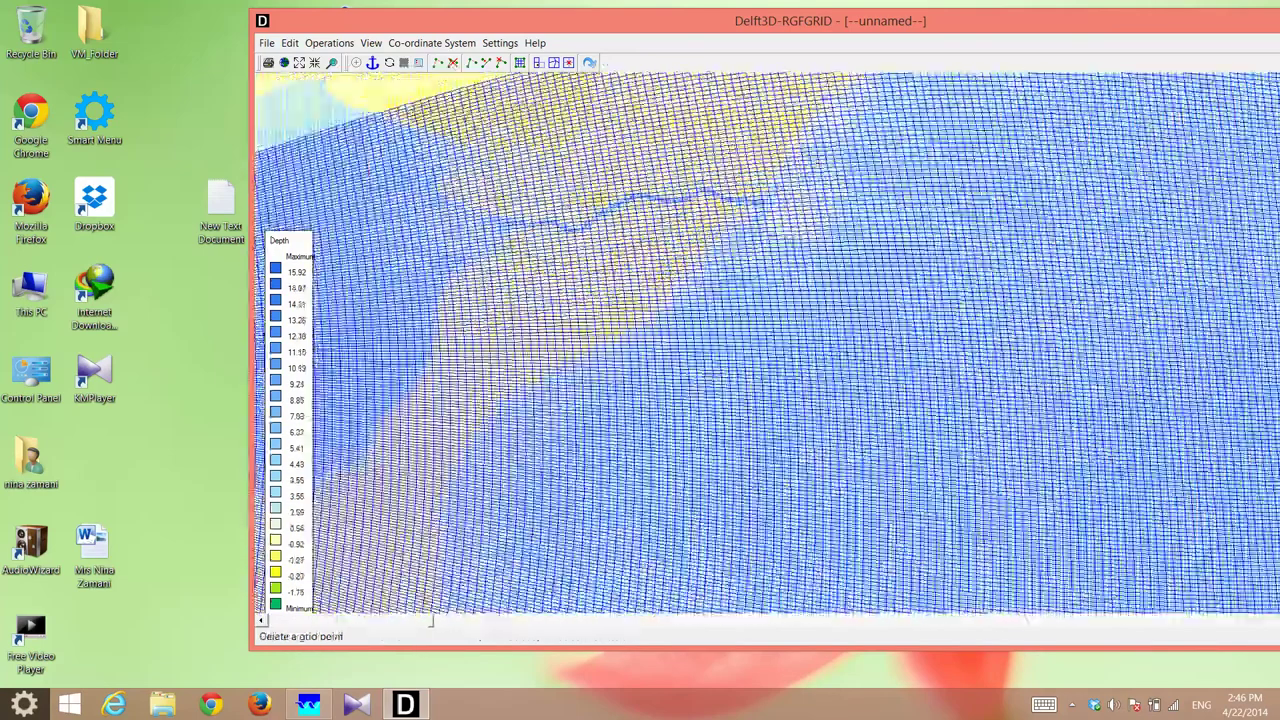
click(568, 62)
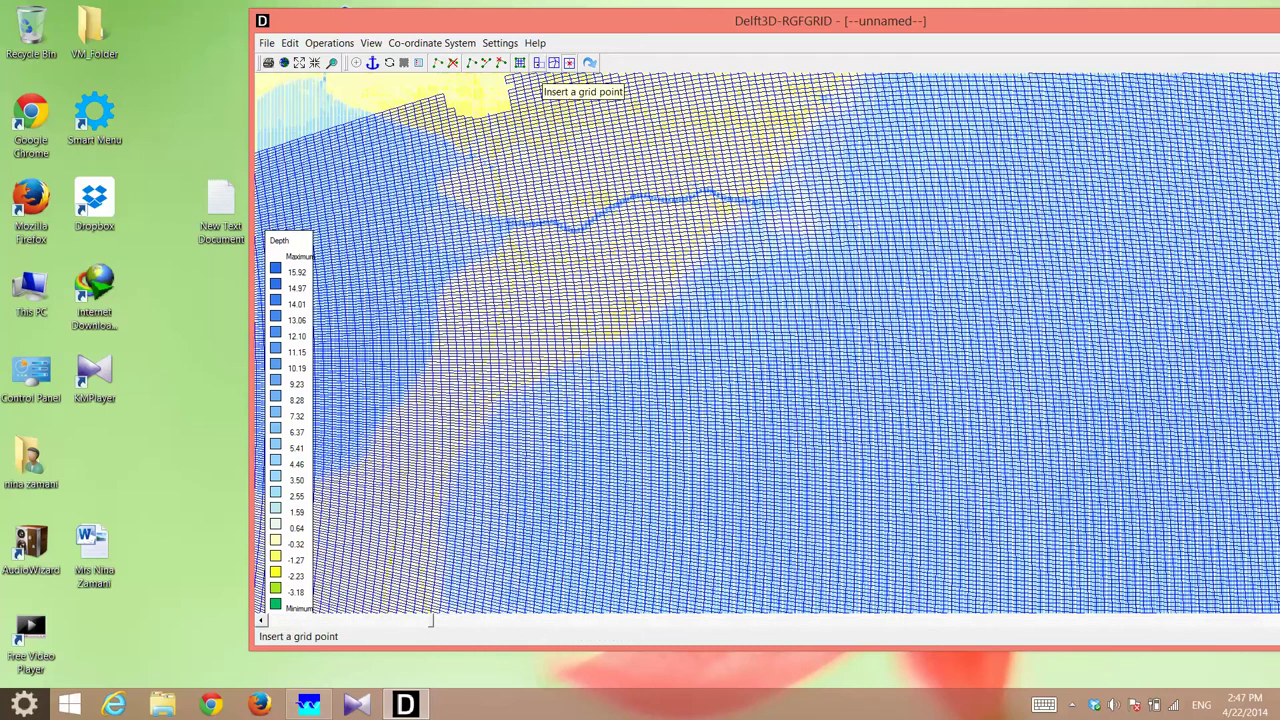
Insert three grid cells along the outside of the grid's north-western edge and stack four more outward from the easternmost one.
click(538, 62)
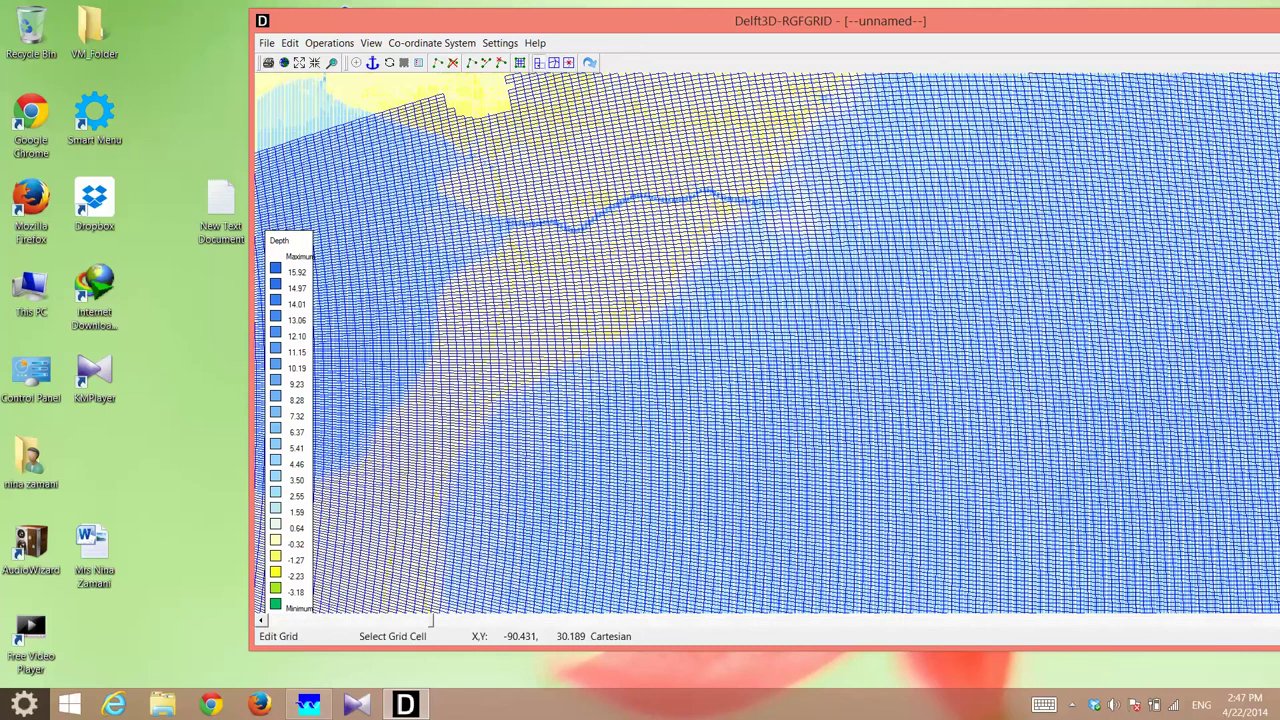
click(261, 620)
click(262, 620)
click(262, 620)
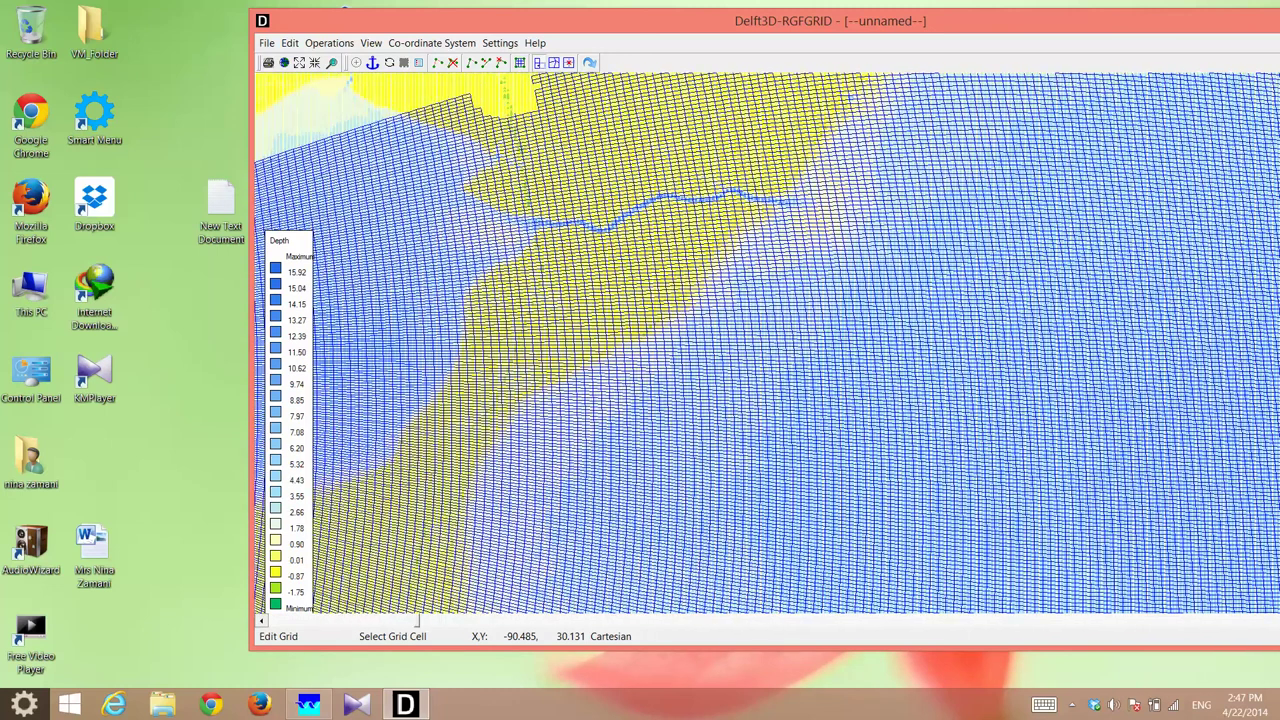
click(262, 620)
click(262, 620)
click(262, 620)
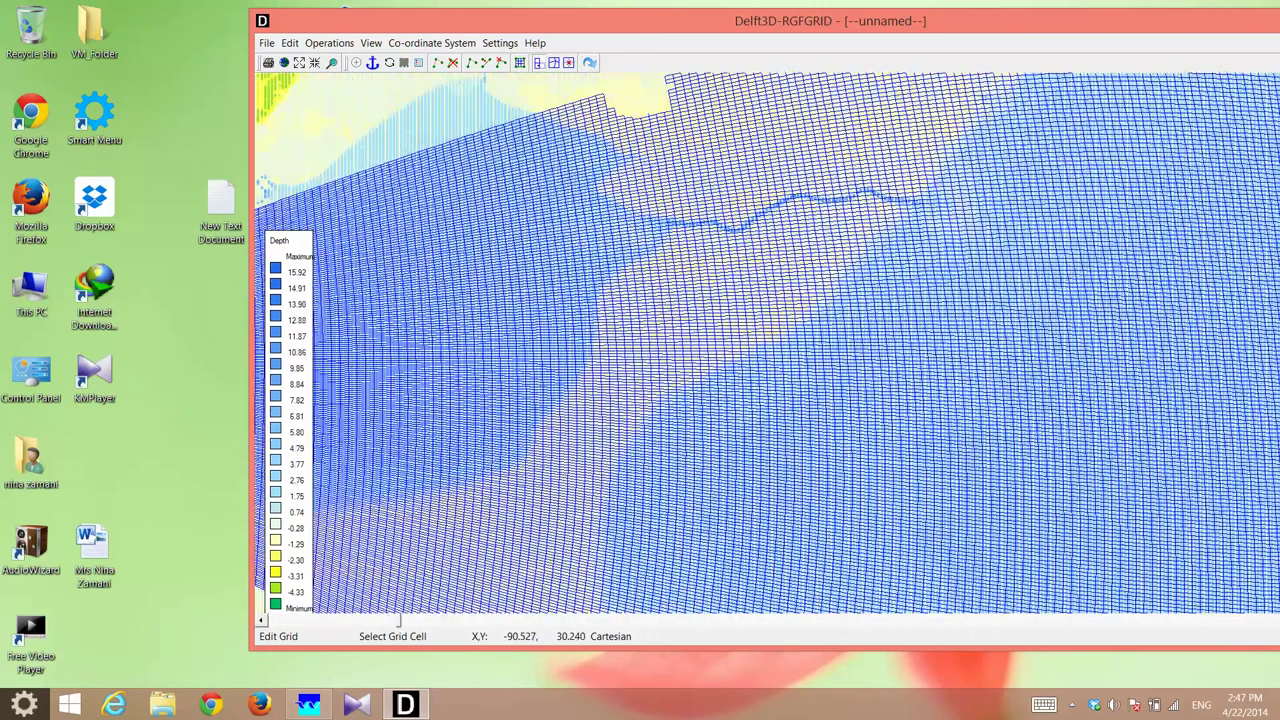
click(262, 620)
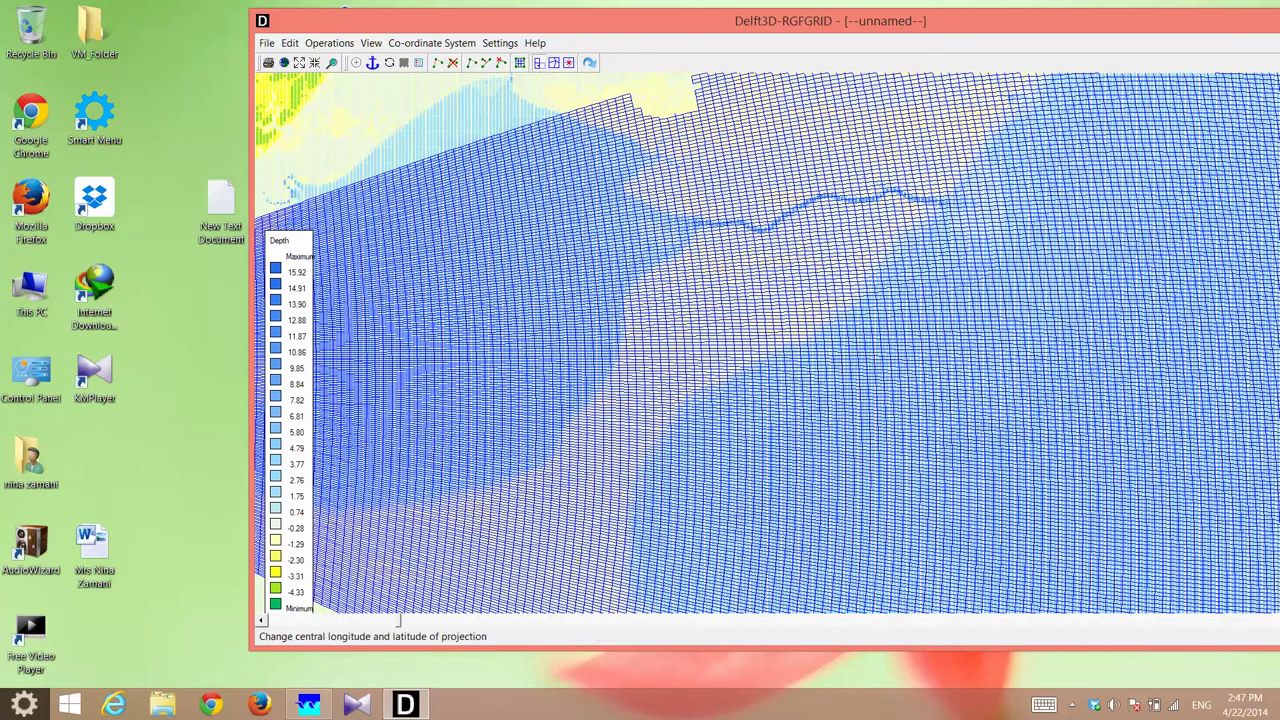
drag(372, 136, 458, 188)
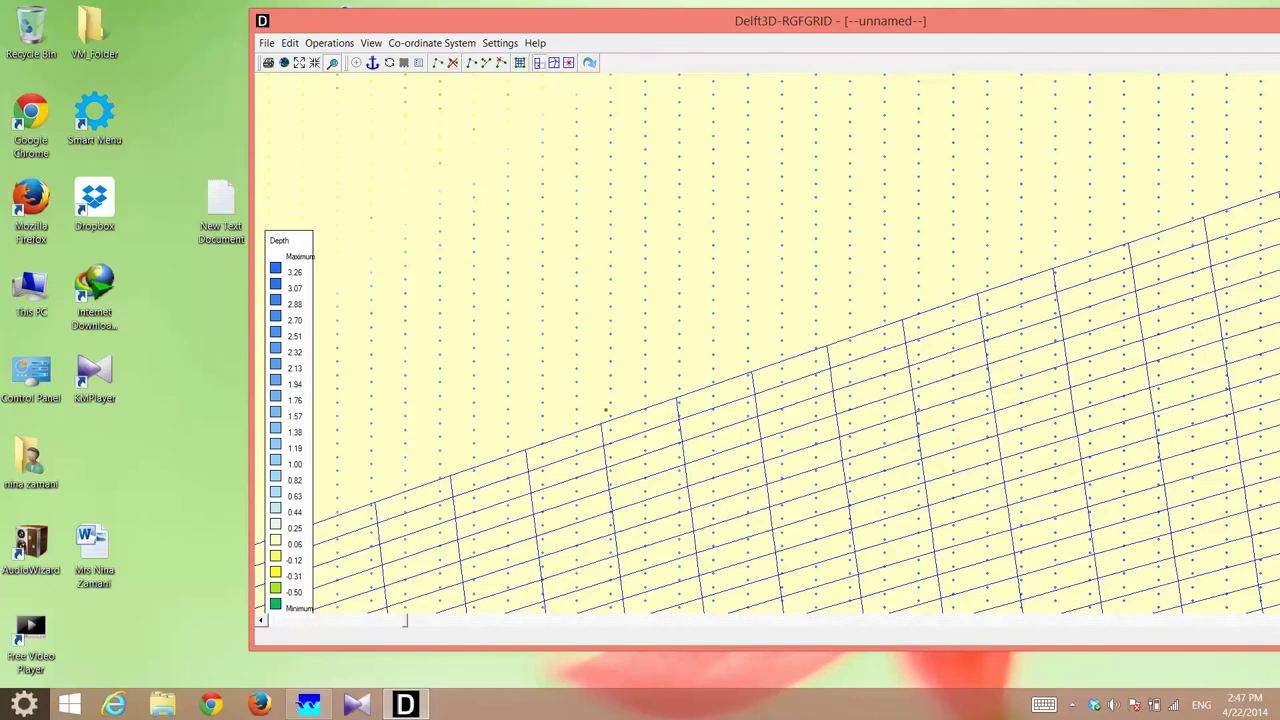
click(403, 620)
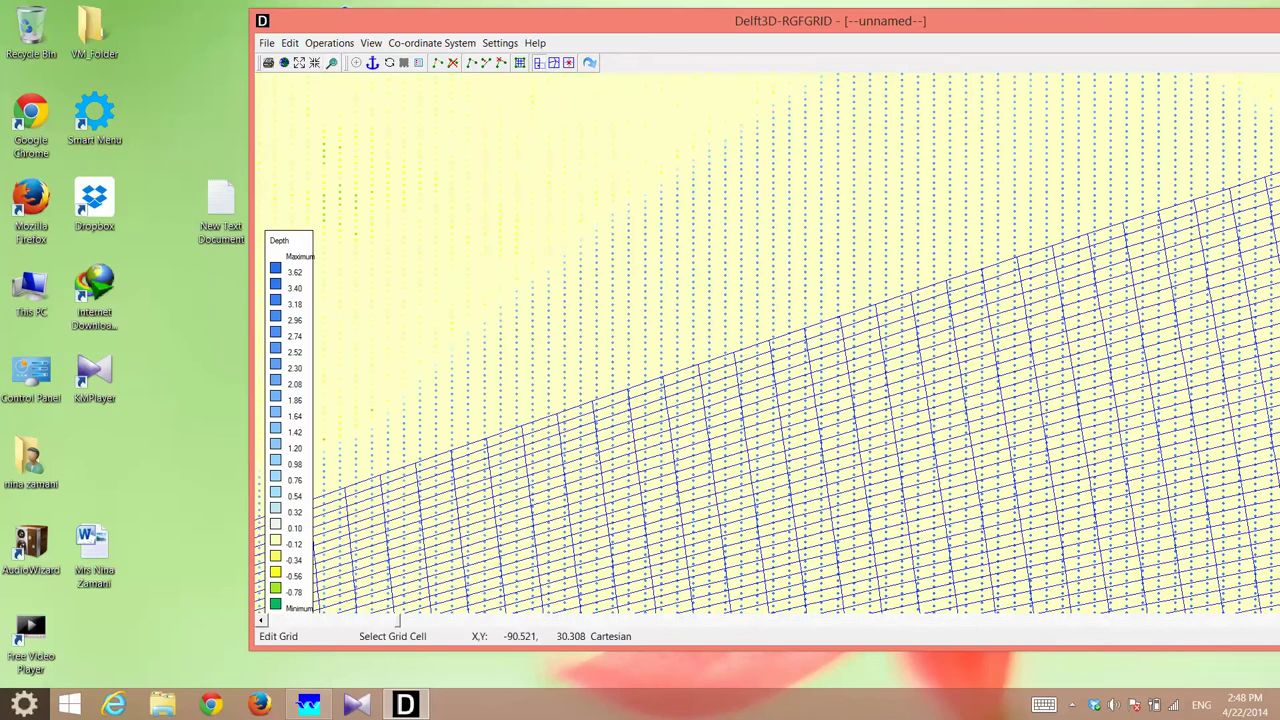
click(574, 405)
click(609, 391)
click(644, 378)
click(643, 367)
click(642, 356)
click(641, 346)
click(640, 336)
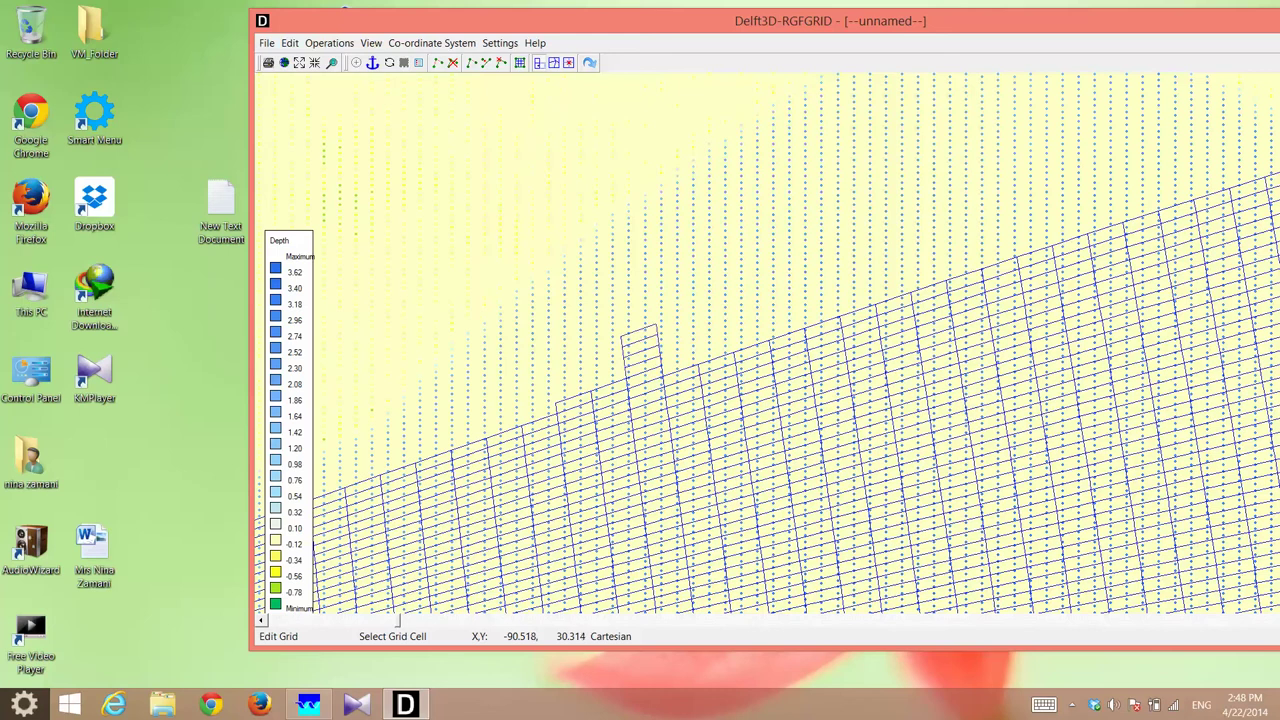
Add one cell west of the new column, extend the column three cells outward, and insert an adjoining column east of it toward the grid edge.
click(604, 348)
click(638, 325)
click(636, 314)
click(635, 304)
click(670, 291)
click(671, 301)
click(672, 311)
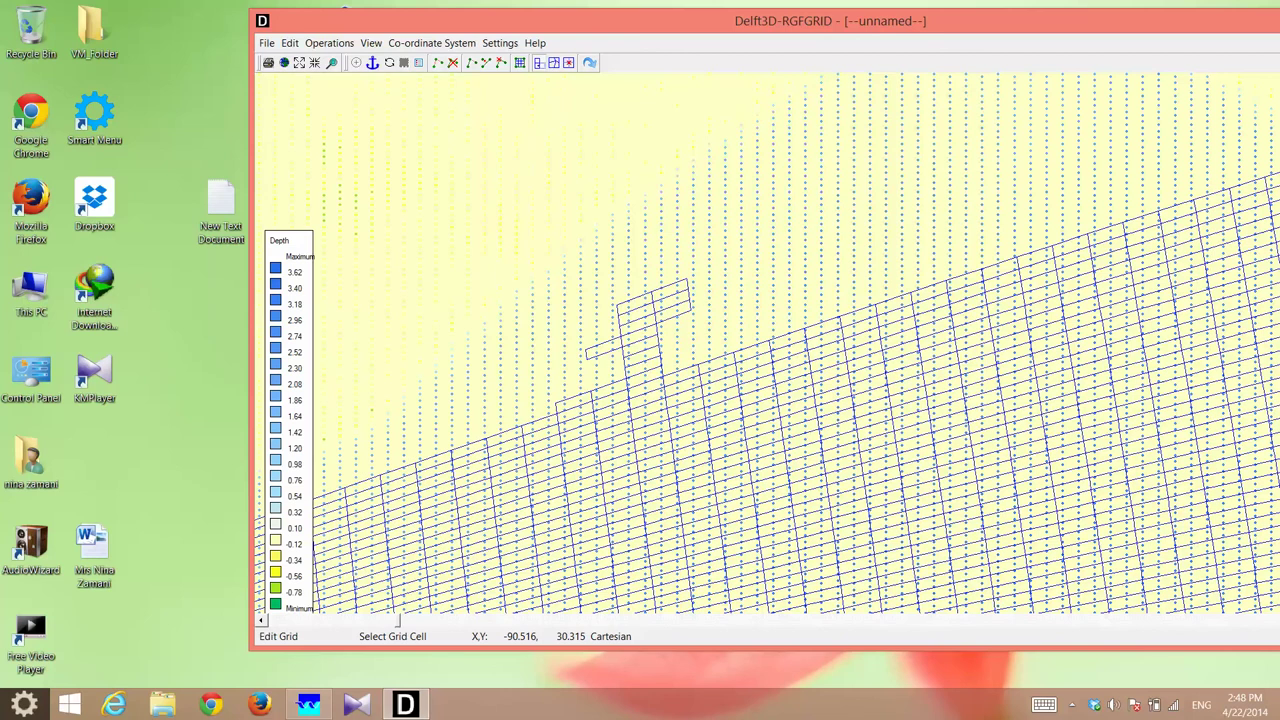
click(673, 322)
click(675, 333)
click(678, 340)
click(679, 352)
Examine the whole grid's outline, including the notch and the cells added on its north-western edge.
scroll(648, 365, down, 7)
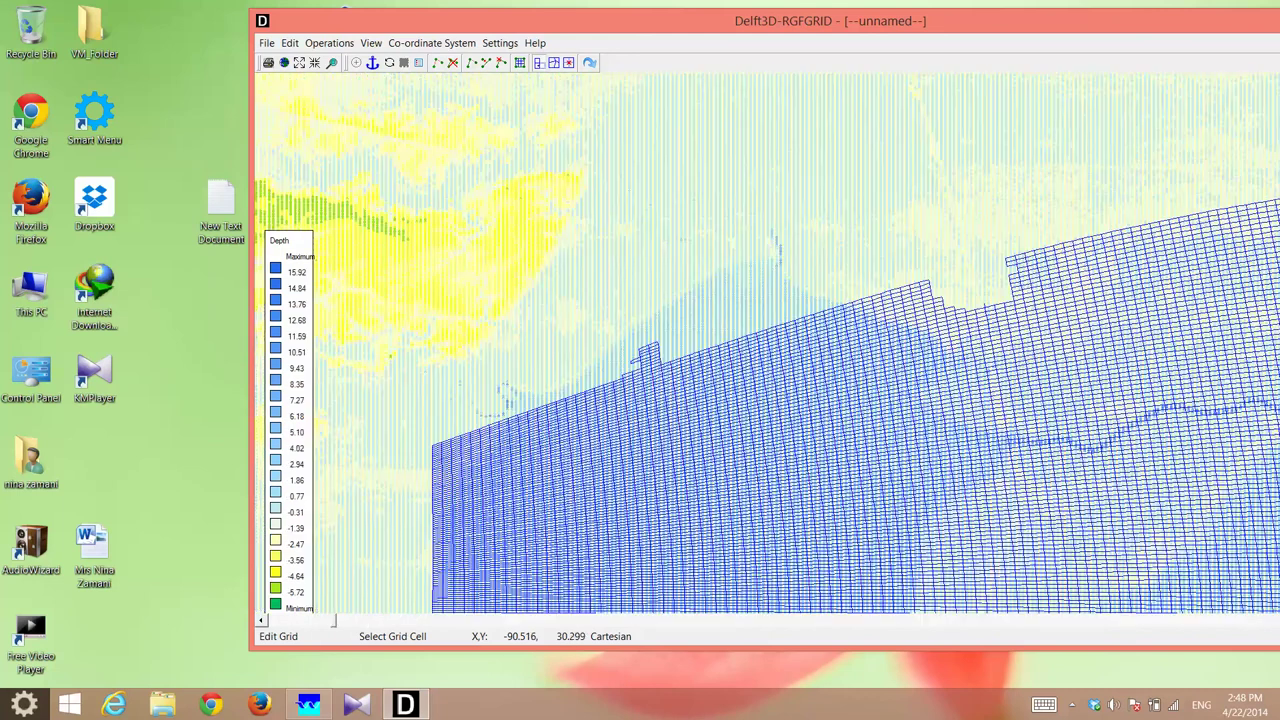
scroll(637, 400, down, 2)
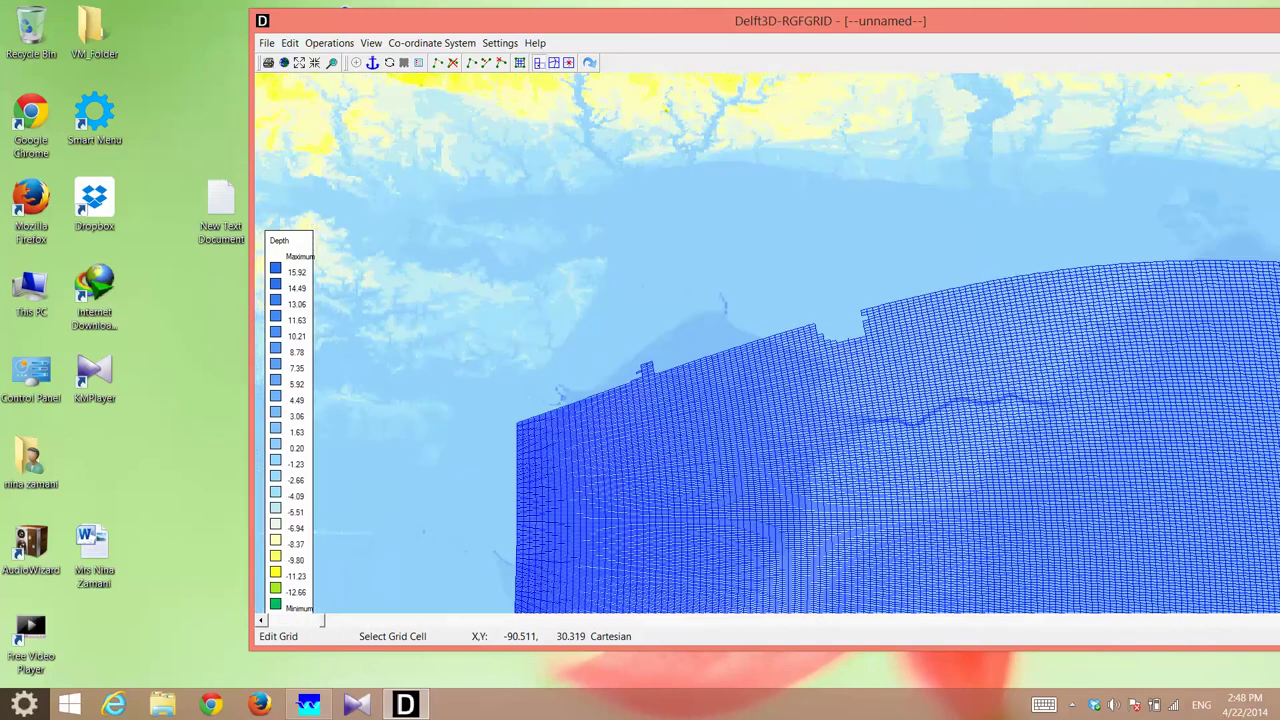
scroll(656, 390, down, 1)
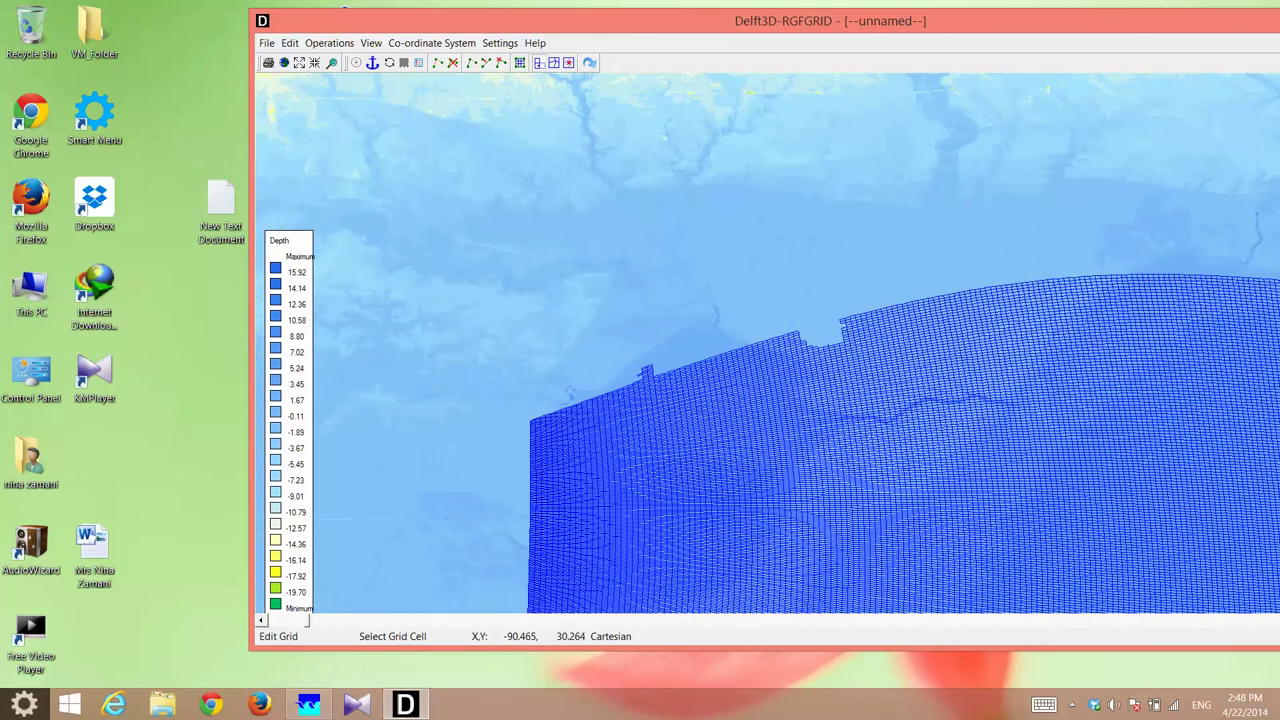
scroll(718, 452, down, 1)
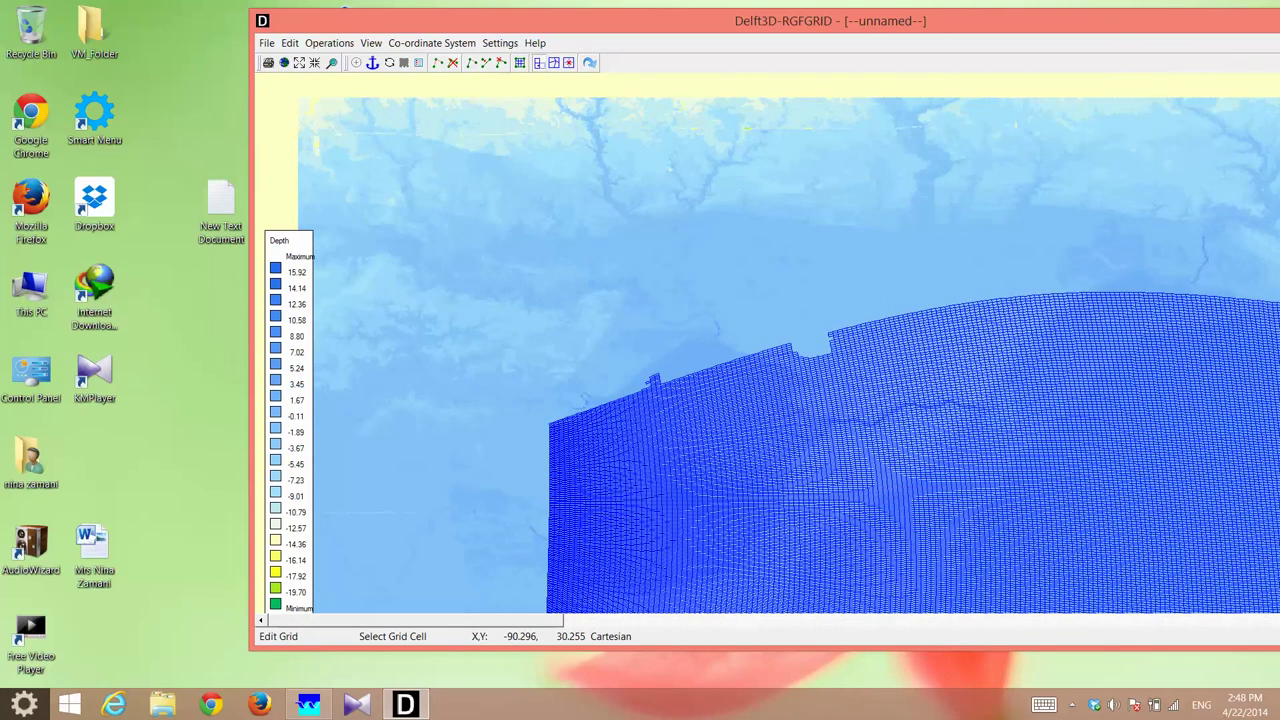
scroll(733, 464, down, 1)
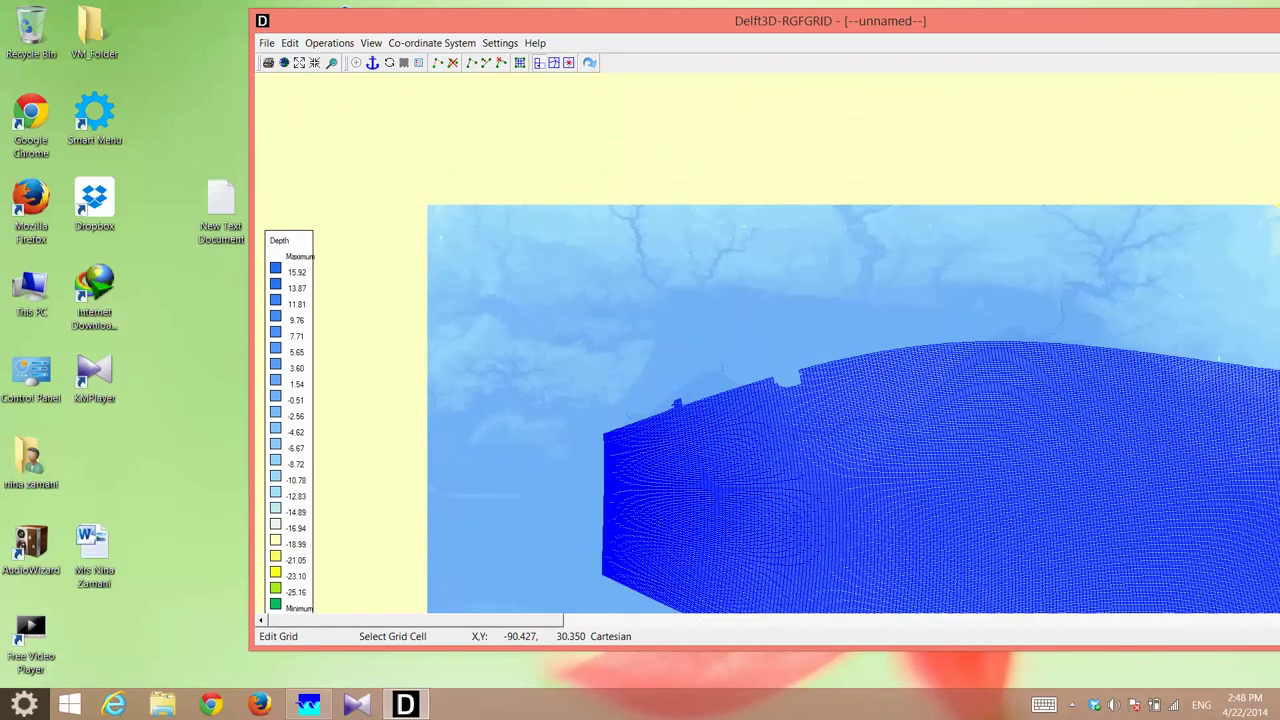
scroll(903, 475, down, 1)
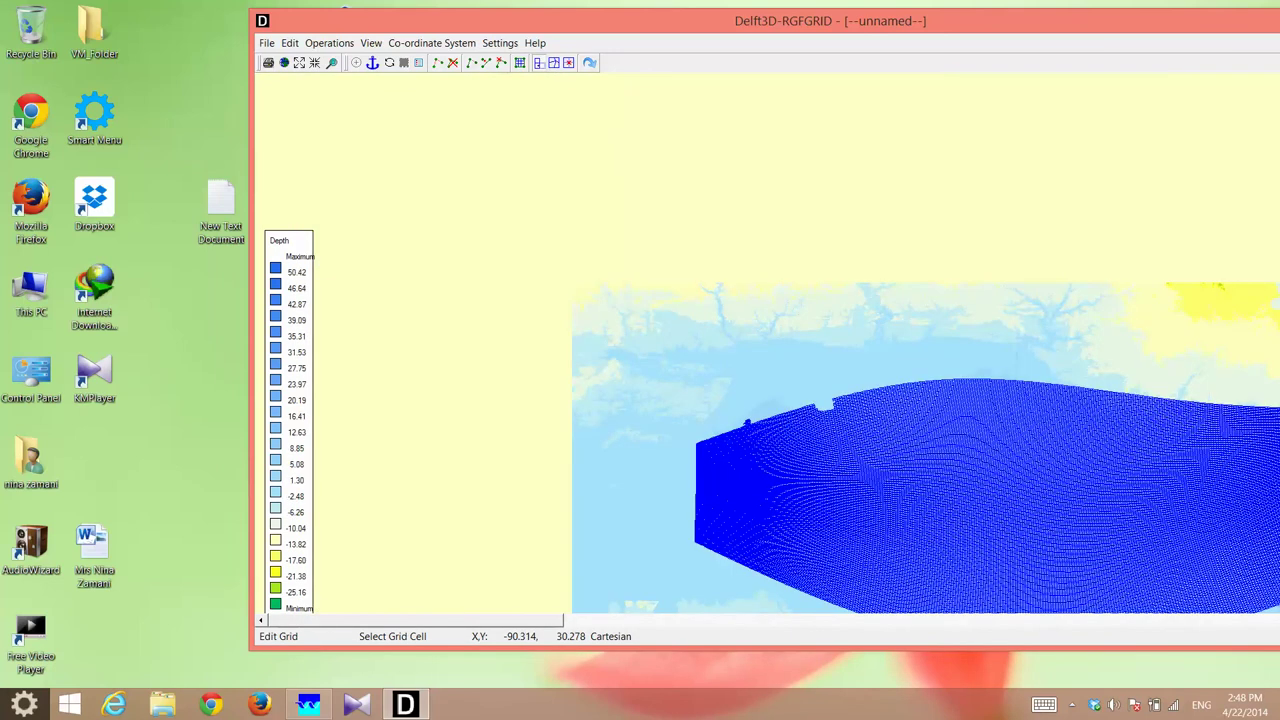
scroll(815, 400, down, 1)
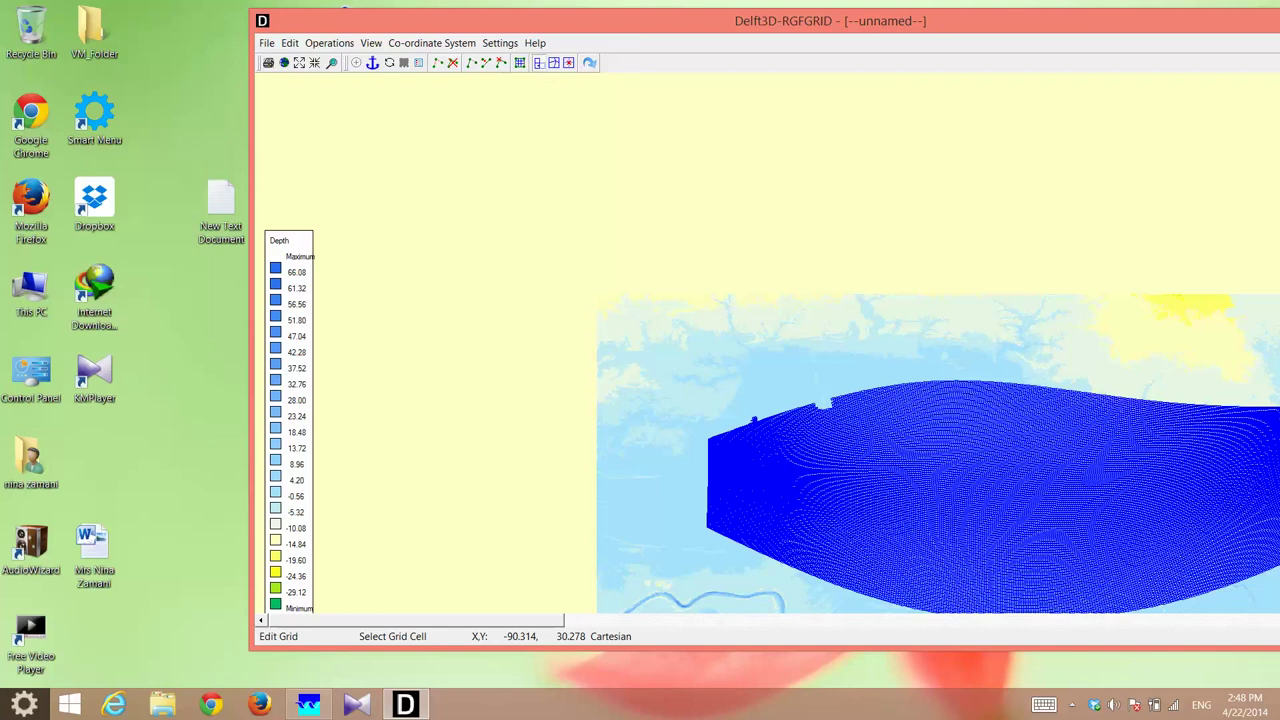
scroll(796, 453, right, 1)
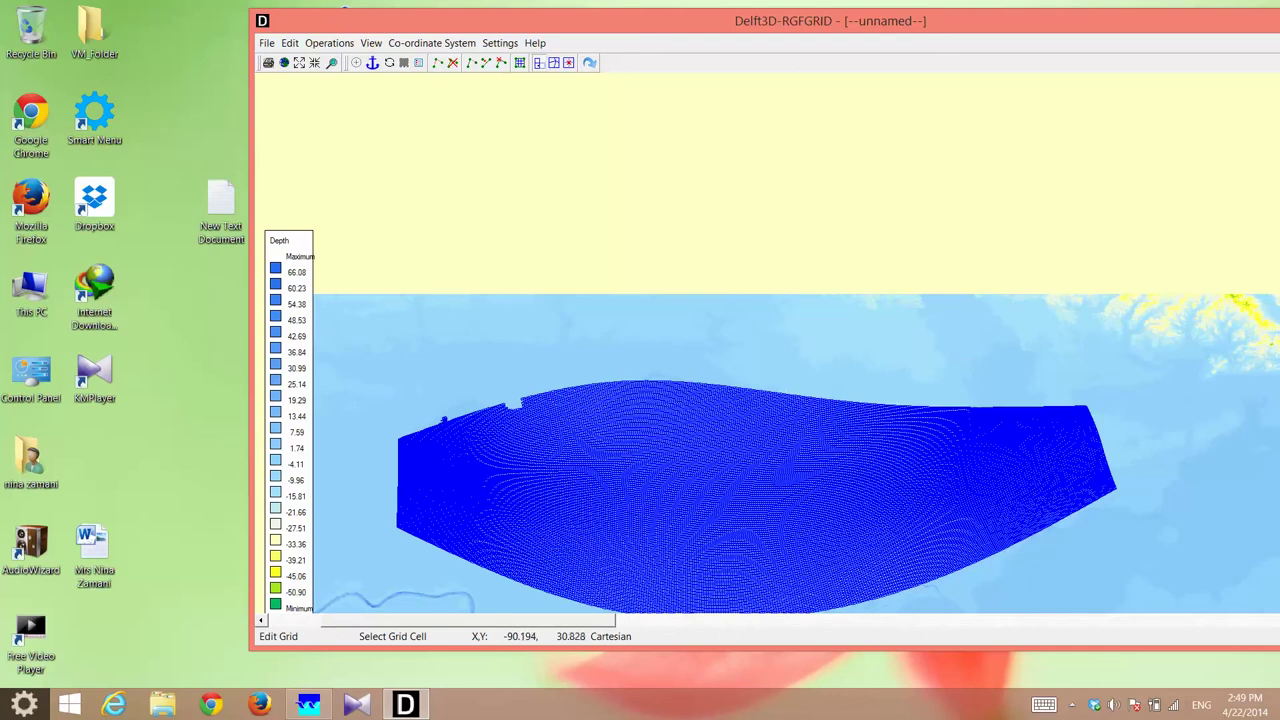
Orthogonalise the refined grid and check the resulting grid lines.
click(329, 43)
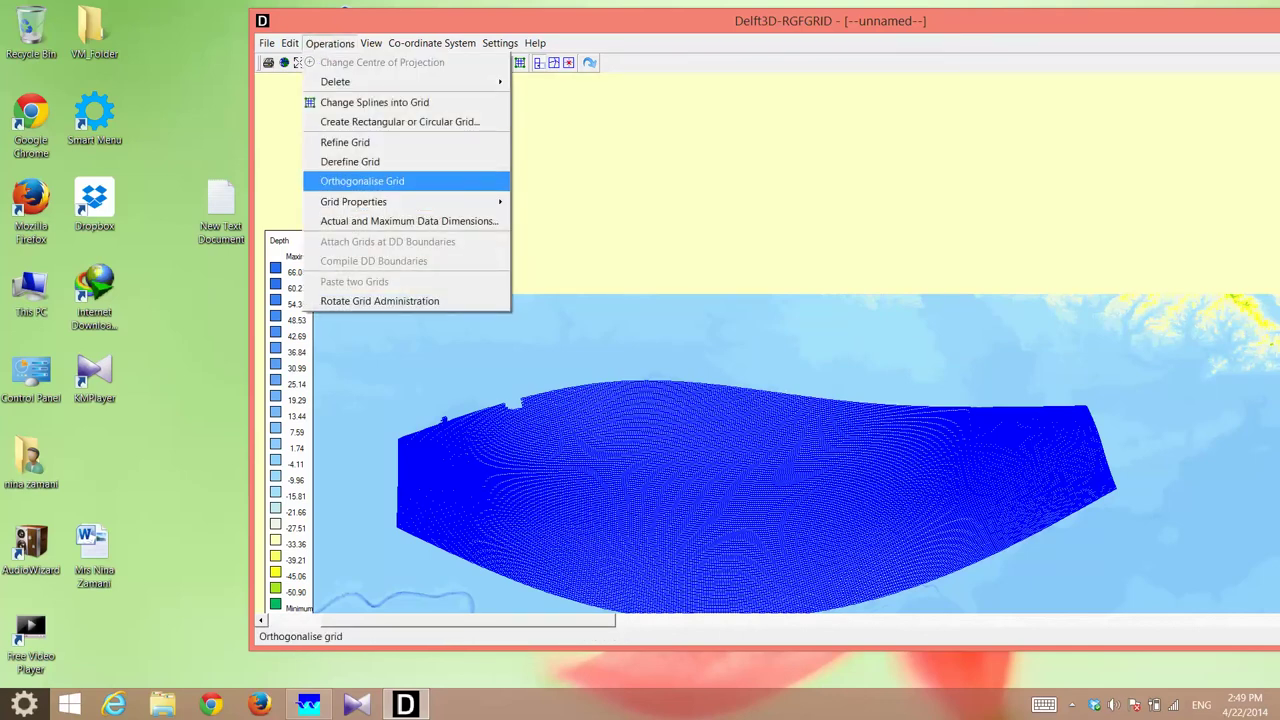
click(362, 181)
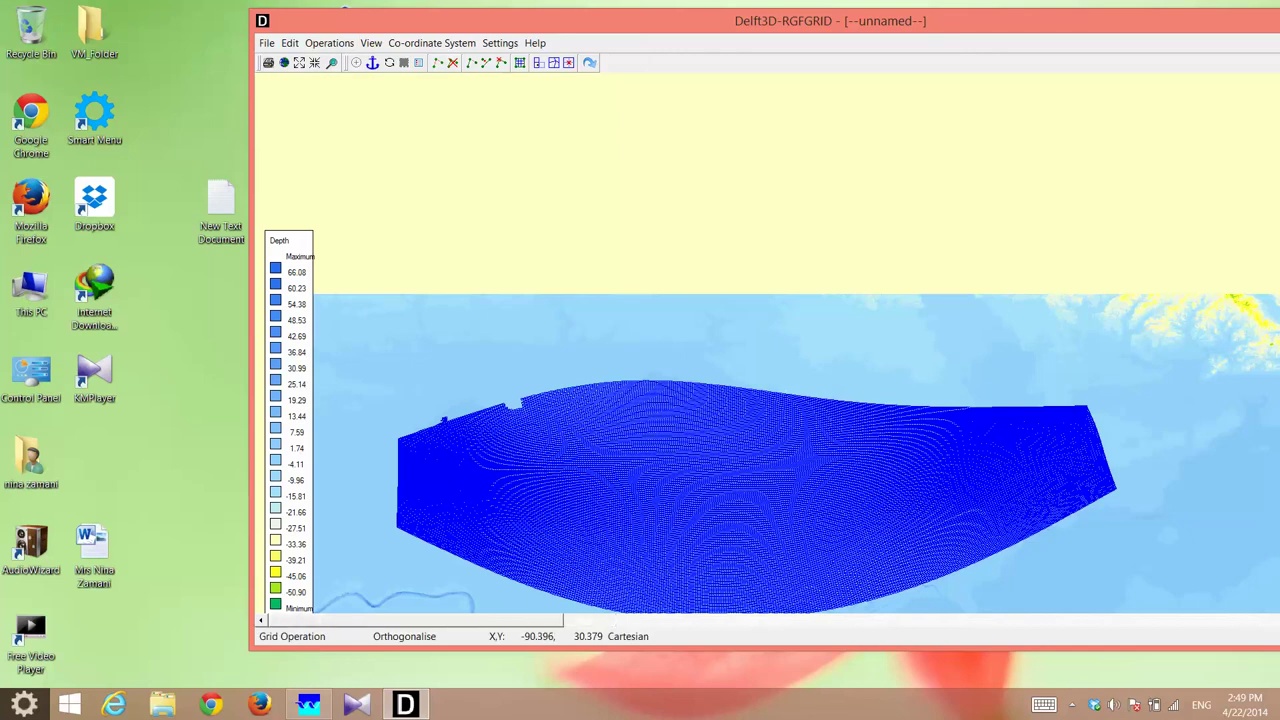
scroll(508, 362, down, 1)
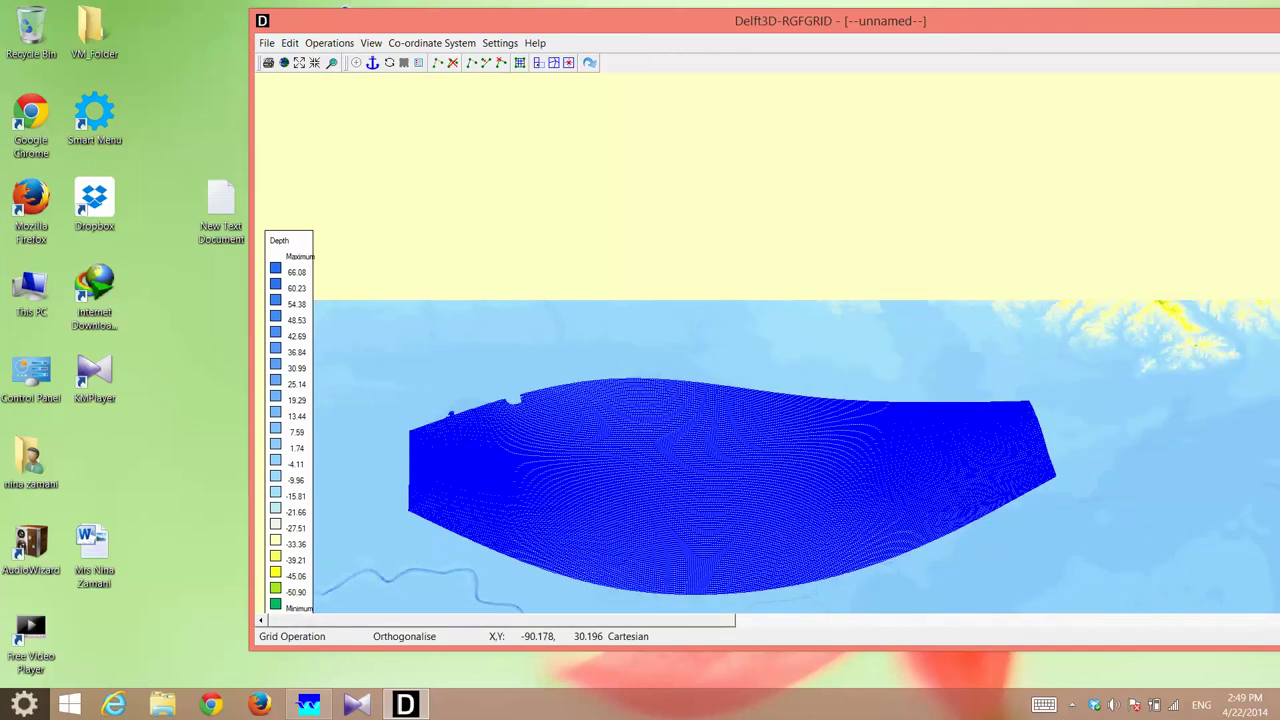
scroll(528, 366, down, 1)
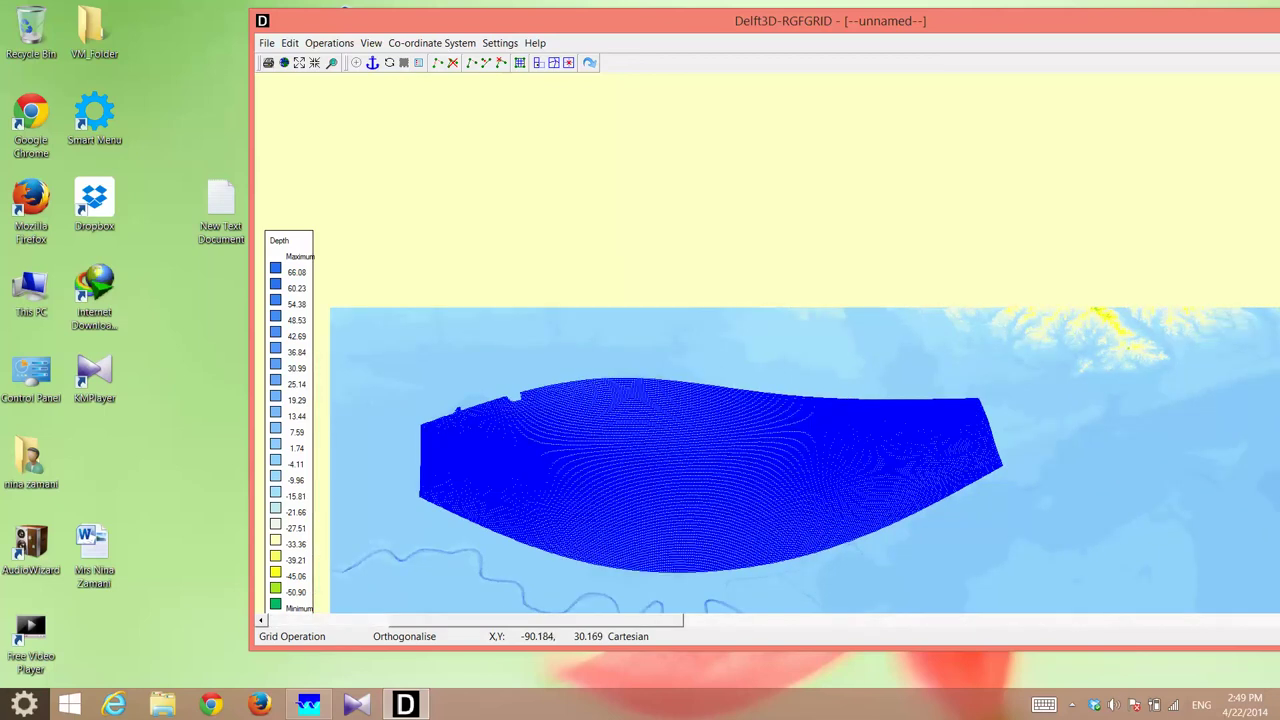
scroll(637, 478, up, 2)
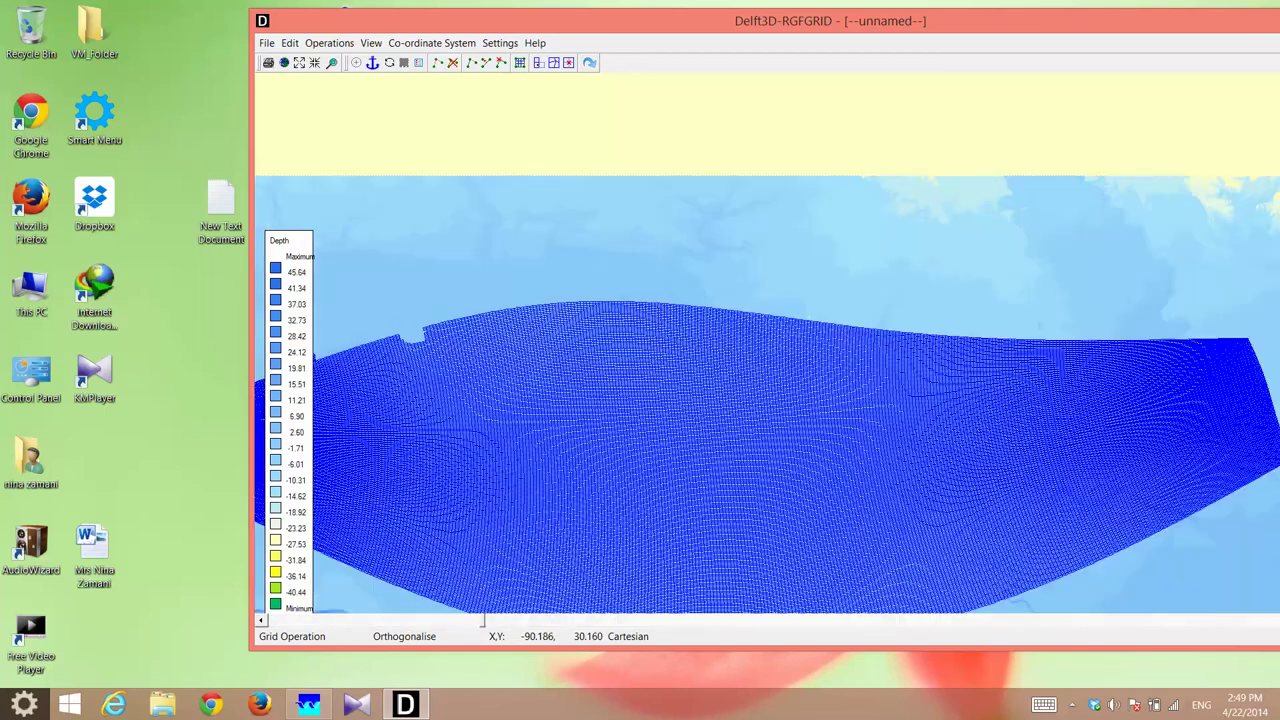
Derefine the whole dense grid twice in succession to coarsen its cells.
scroll(637, 478, up, 1)
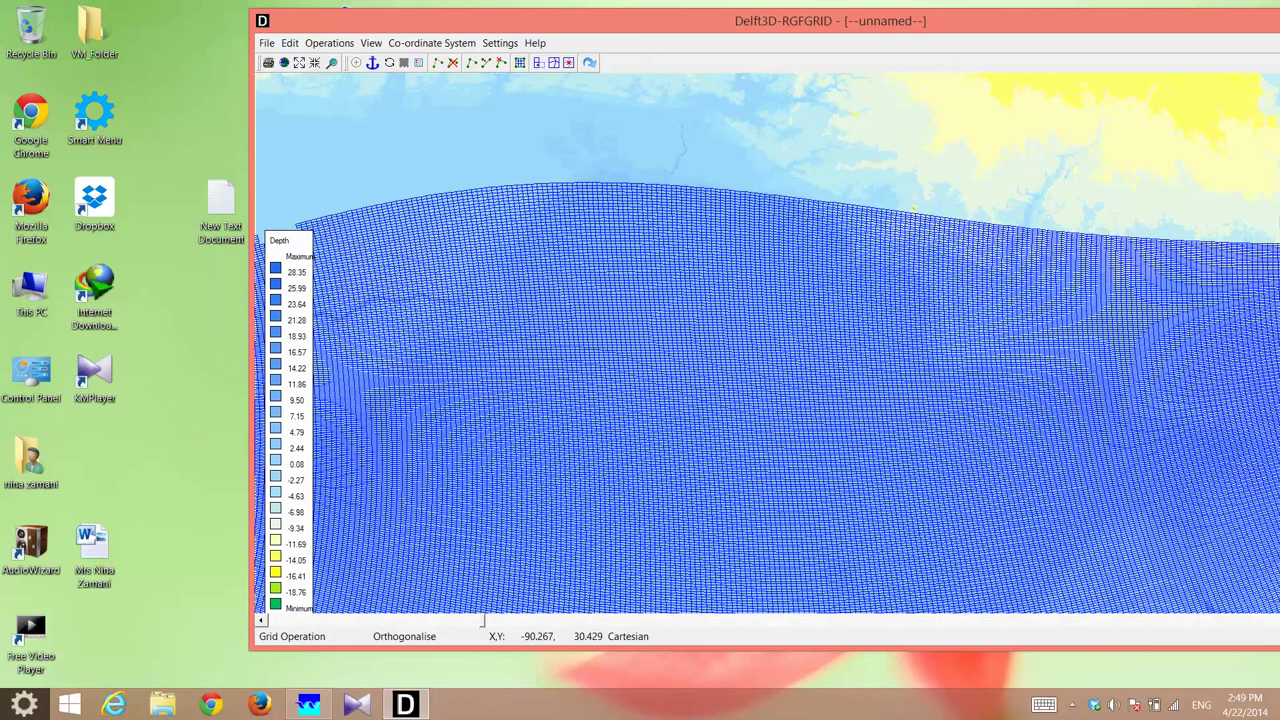
key(alt+o)
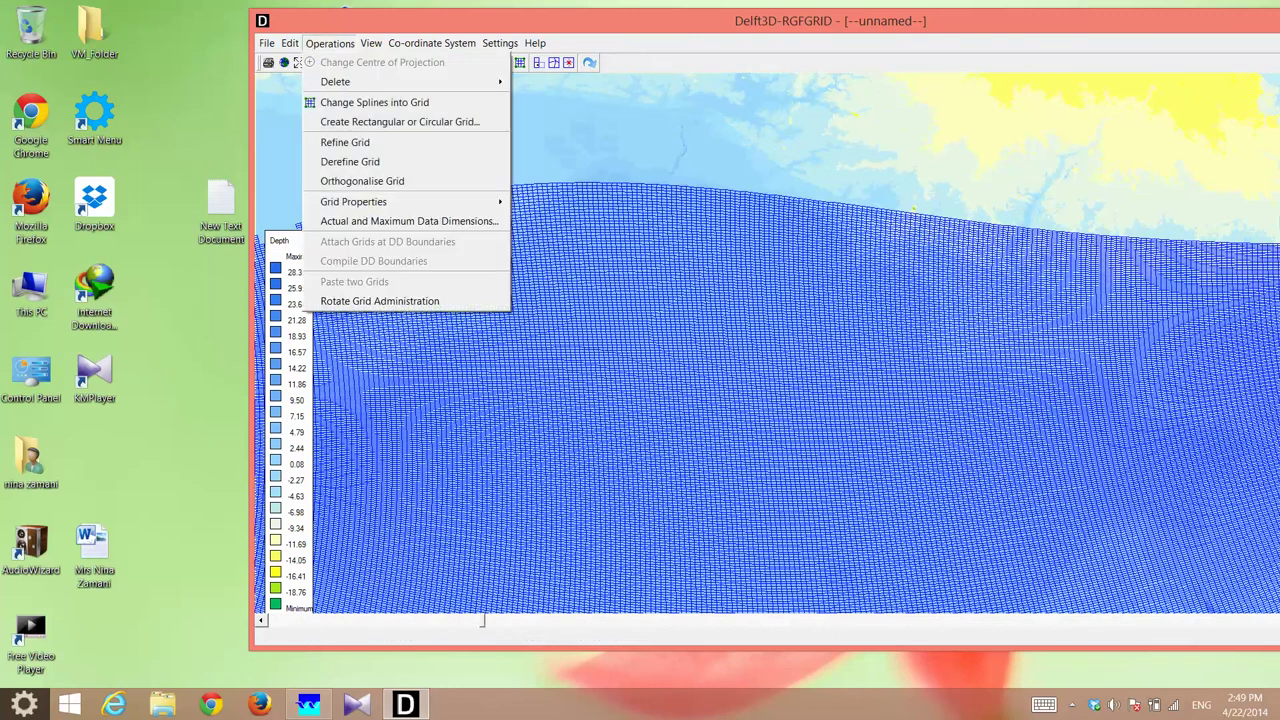
key(Down)
key(Down)
key(Down)
key(Down)
key(Down)
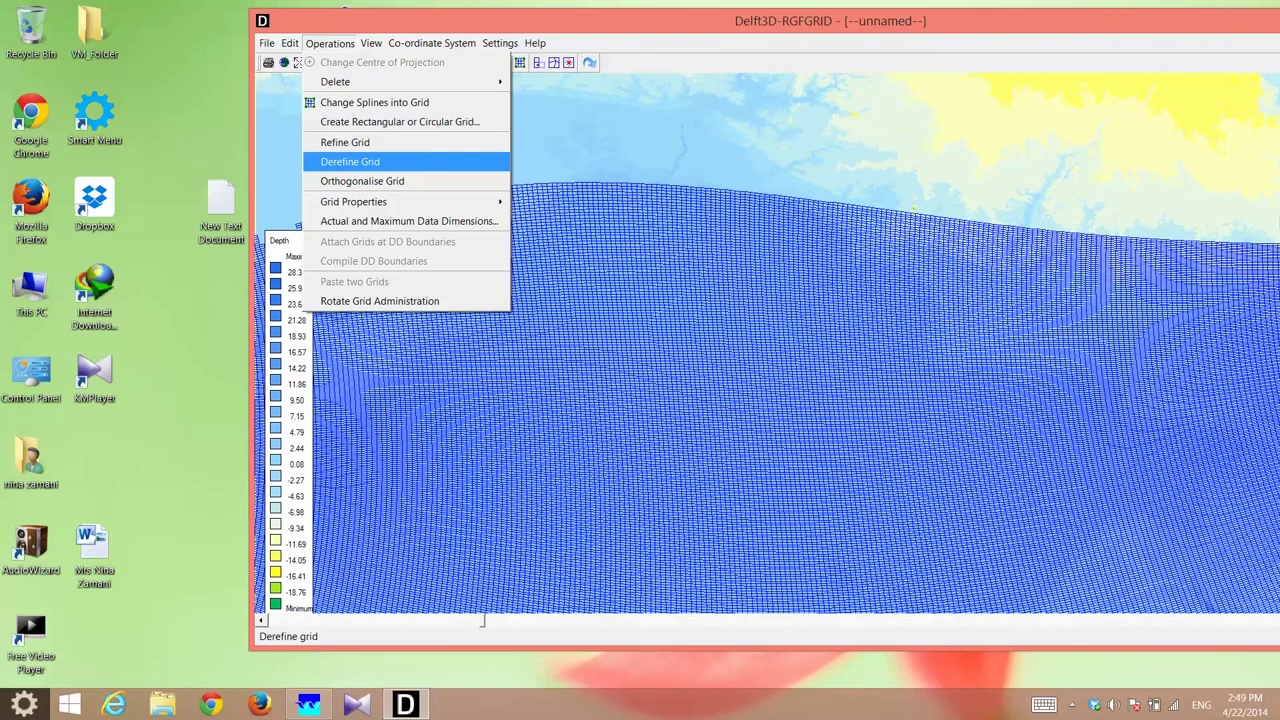
key(Return)
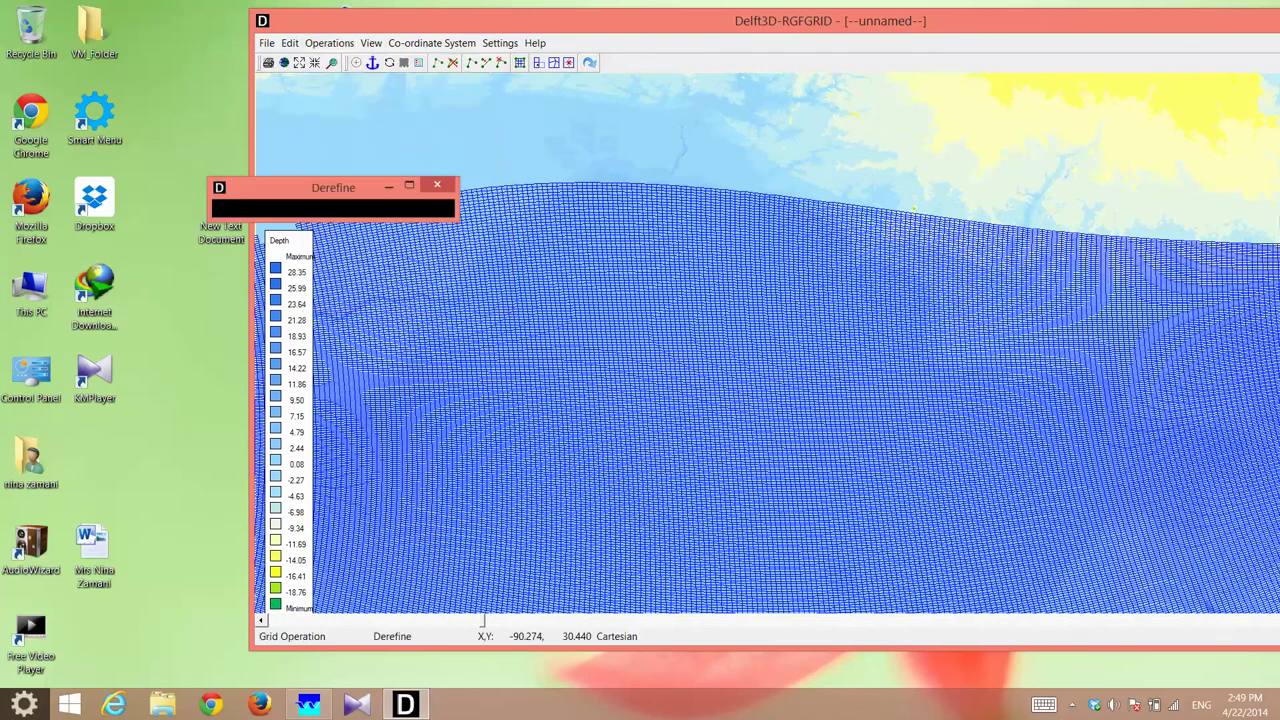
key(alt+o)
key(Down)
key(Down)
key(Down)
key(Down)
key(Down)
key(Return)
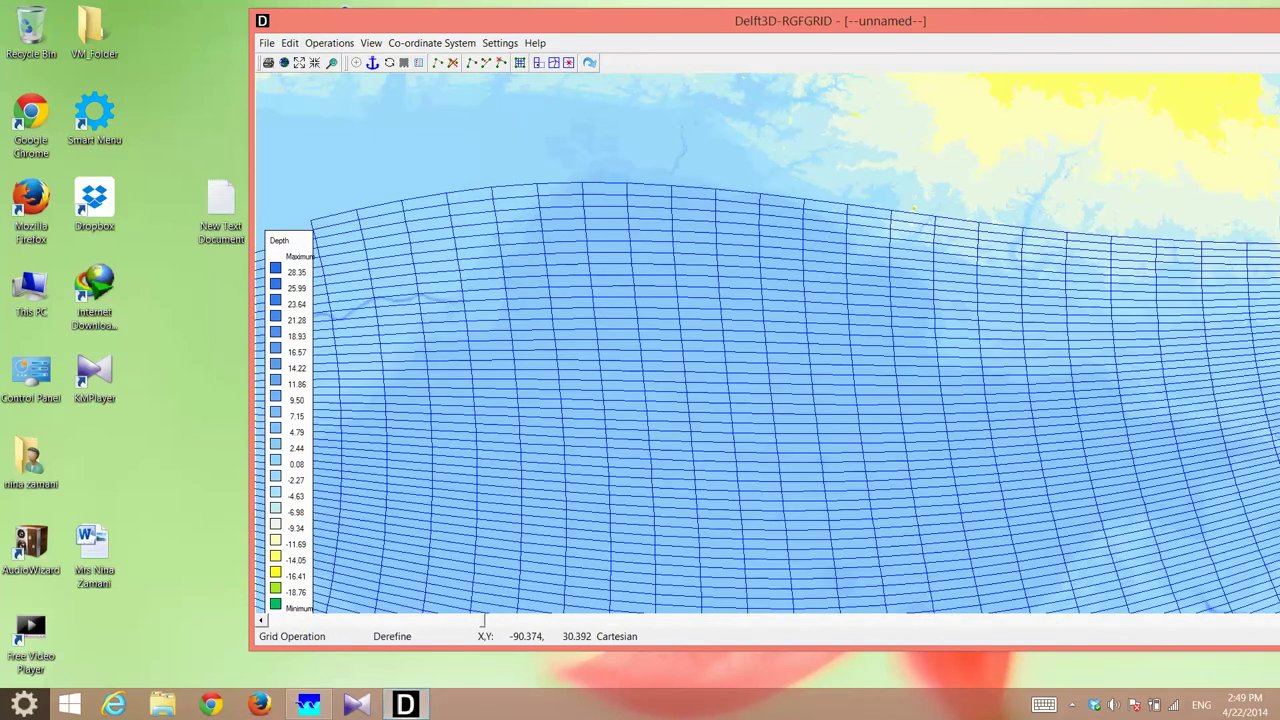
Derefine the already coarsened grid one more time.
key(alt+o)
key(Down)
key(Down)
key(Down)
key(Down)
key(Down)
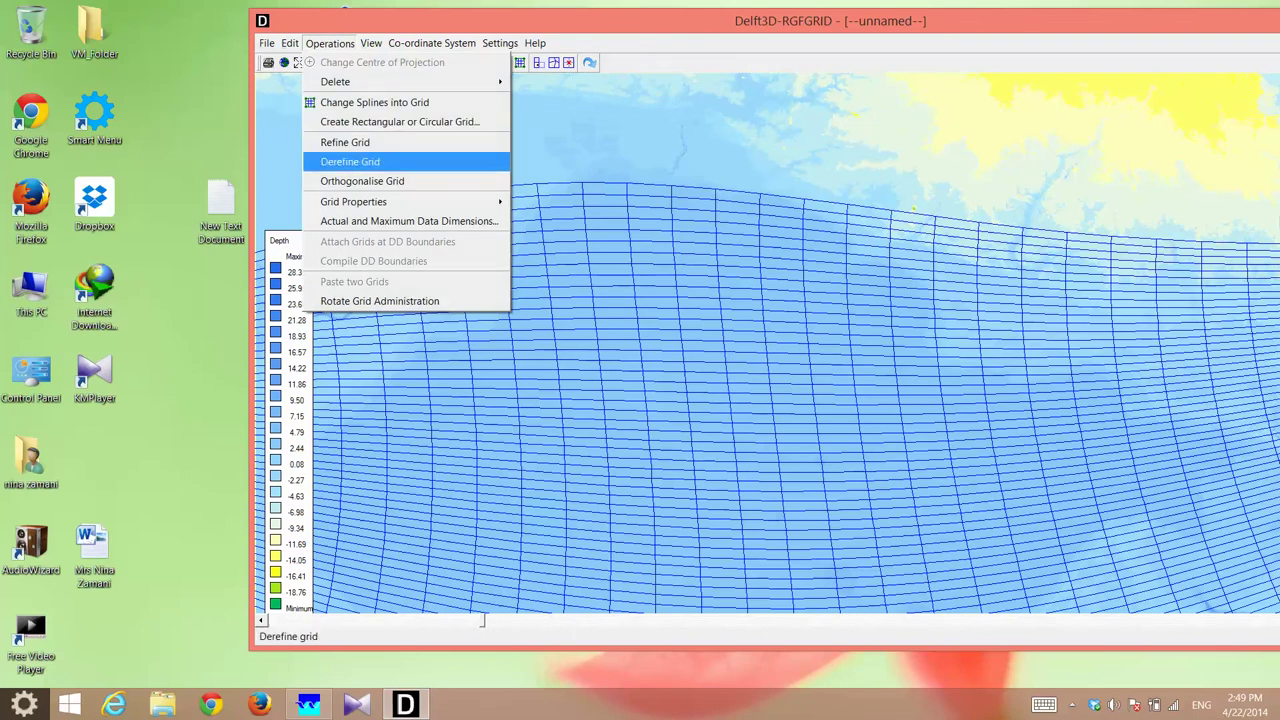
key(Up)
key(Down)
key(Return)
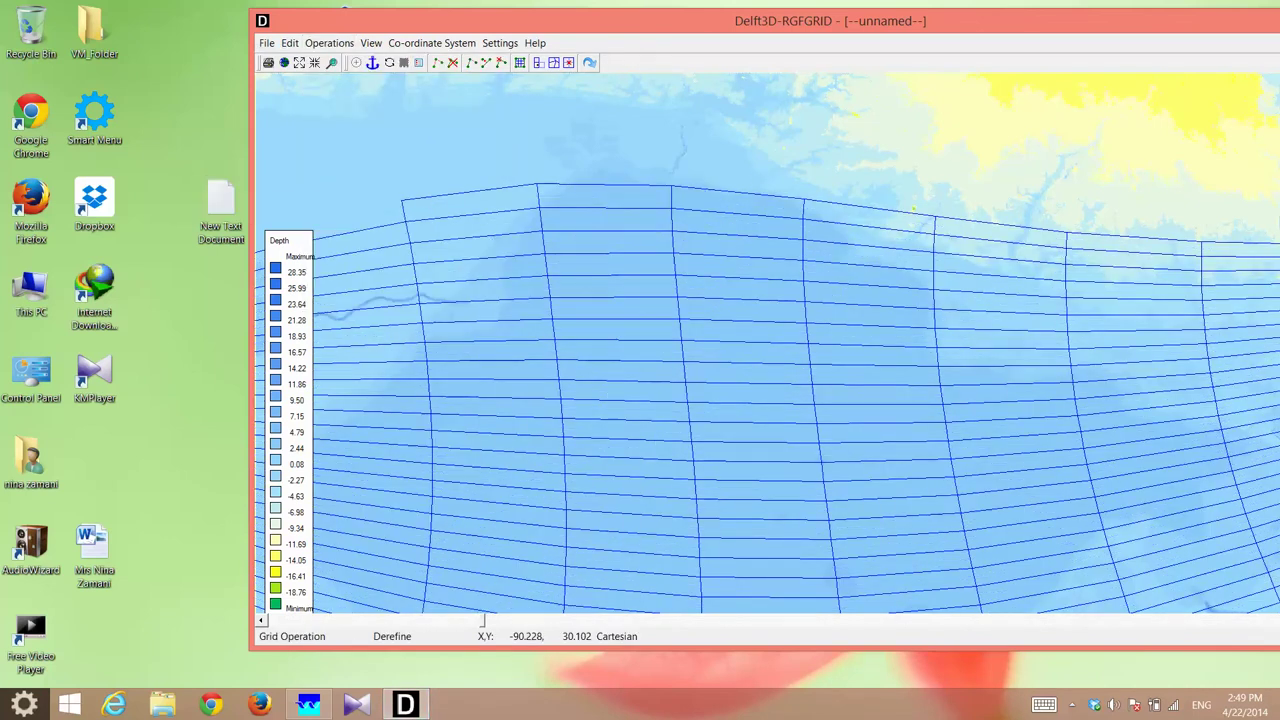
Refine the coarse grid twice in succession to make its cells finer again.
drag(465, 620, 482, 620)
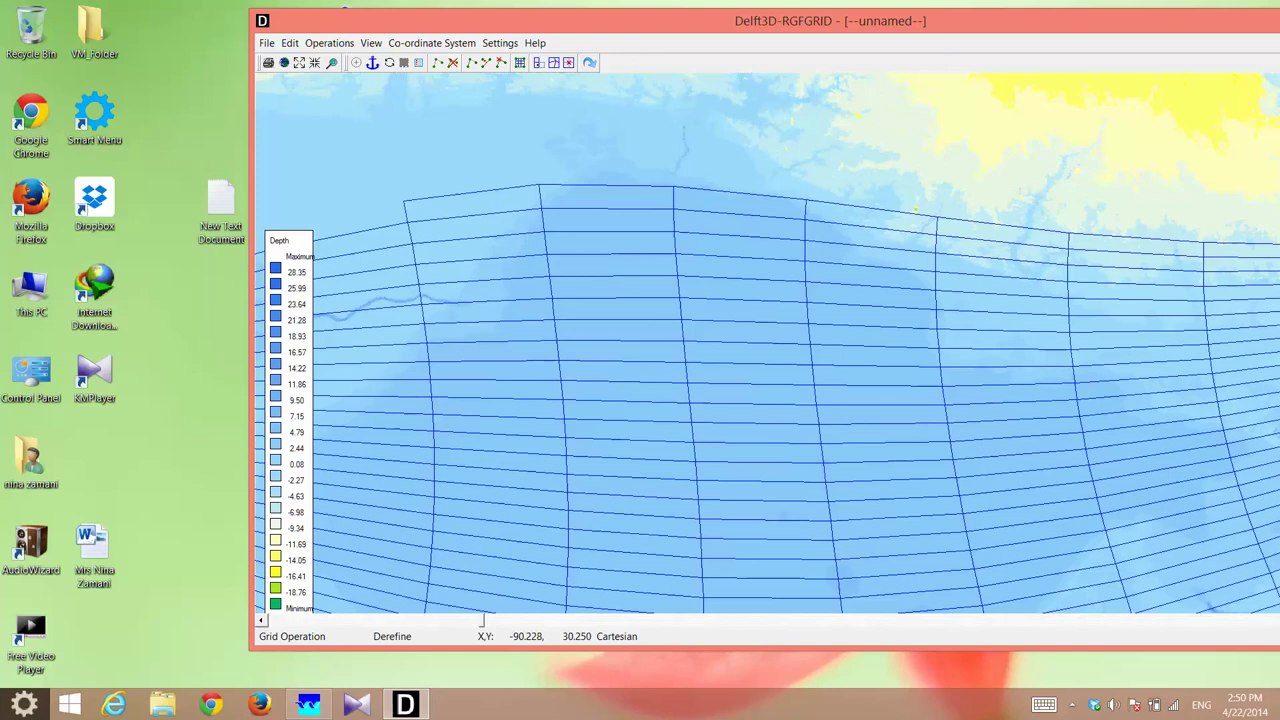
click(329, 43)
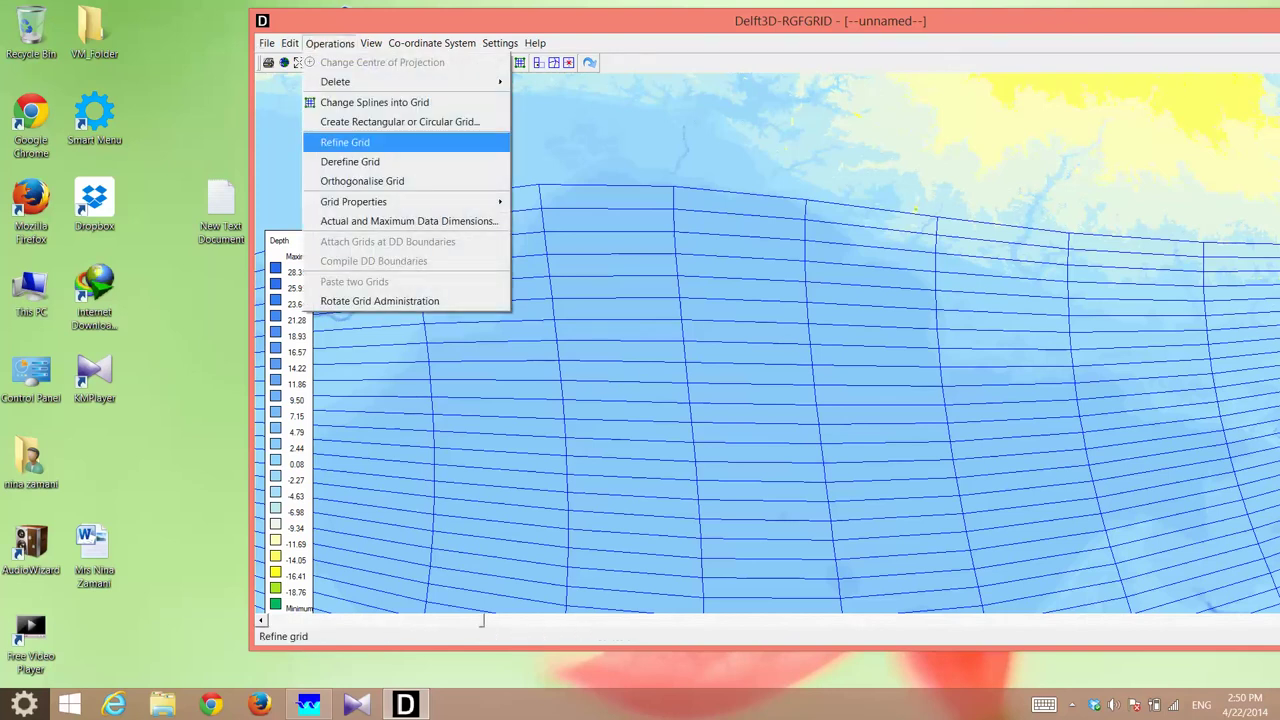
key(Return)
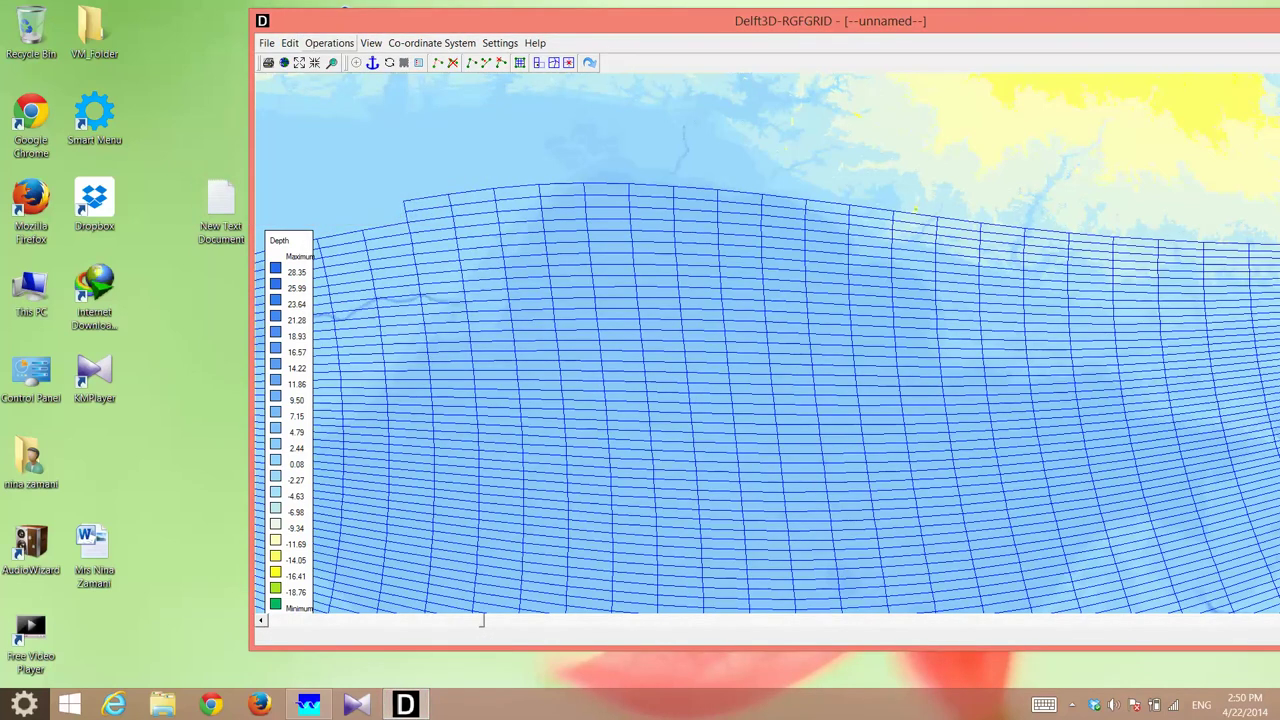
key(alt+o)
key(Down)
key(Down)
key(Down)
key(Down)
key(Return)
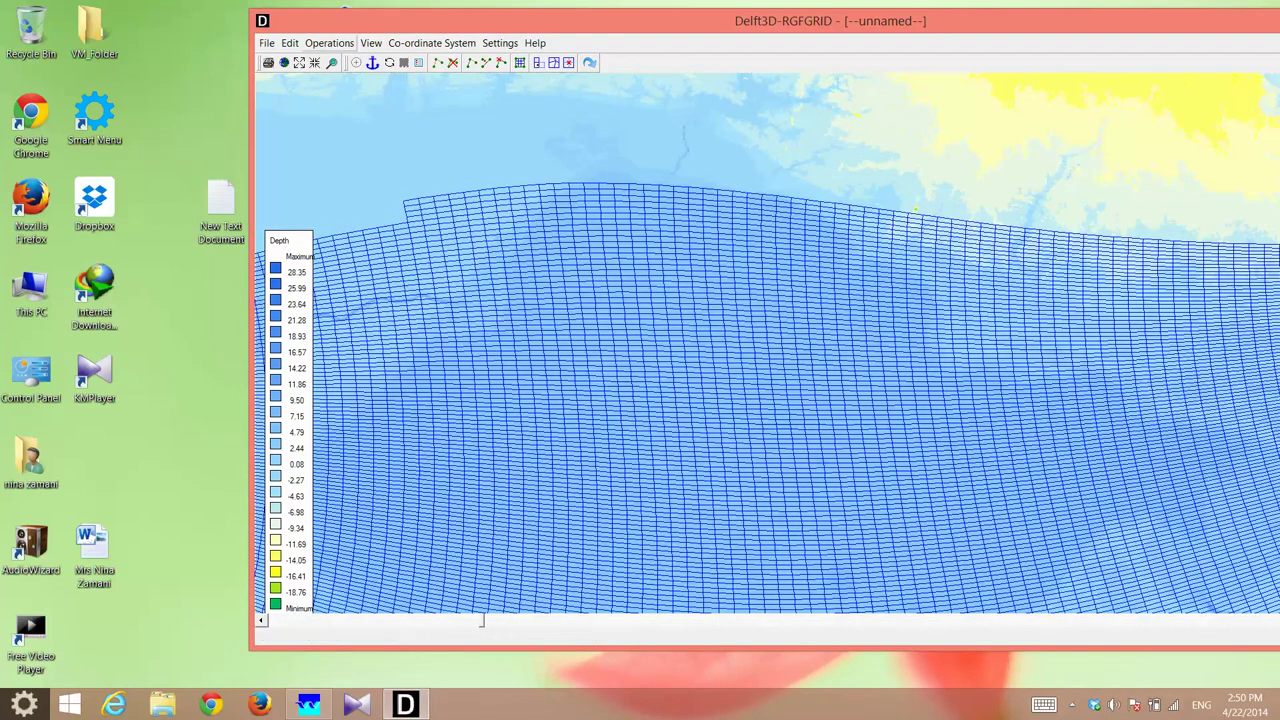
Export the grid in RGFGRID format as a .grd file named testgrid in the Desktop/Test/New folder directory.
key(alt+f)
key(Down)
key(Down)
key(Down)
key(Down)
key(Down)
key(Down)
key(Down)
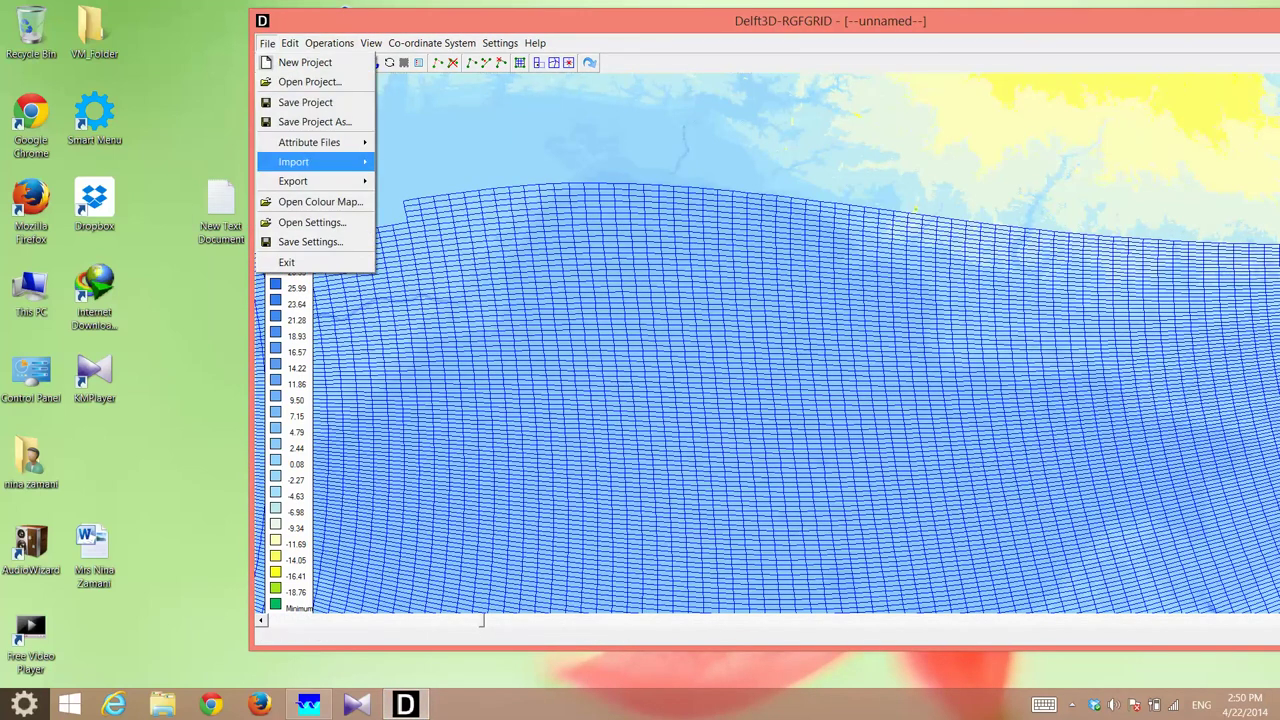
key(Right)
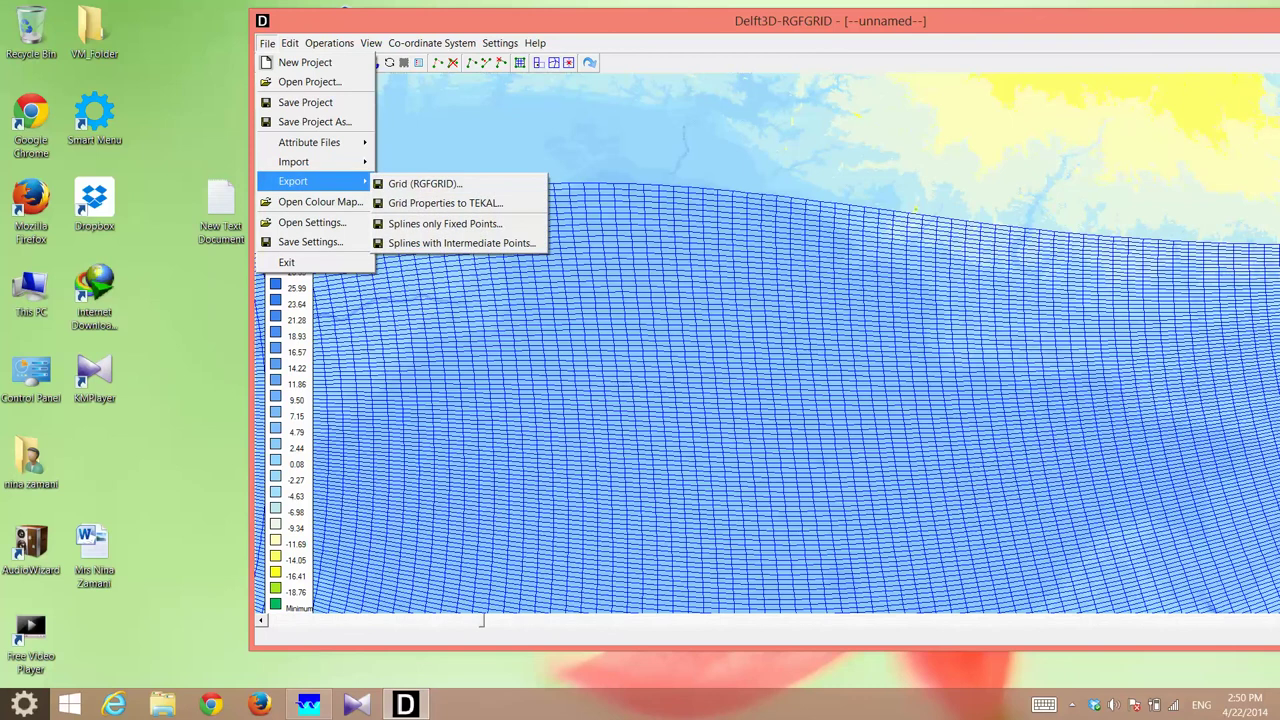
key(Down)
key(Down)
key(Up)
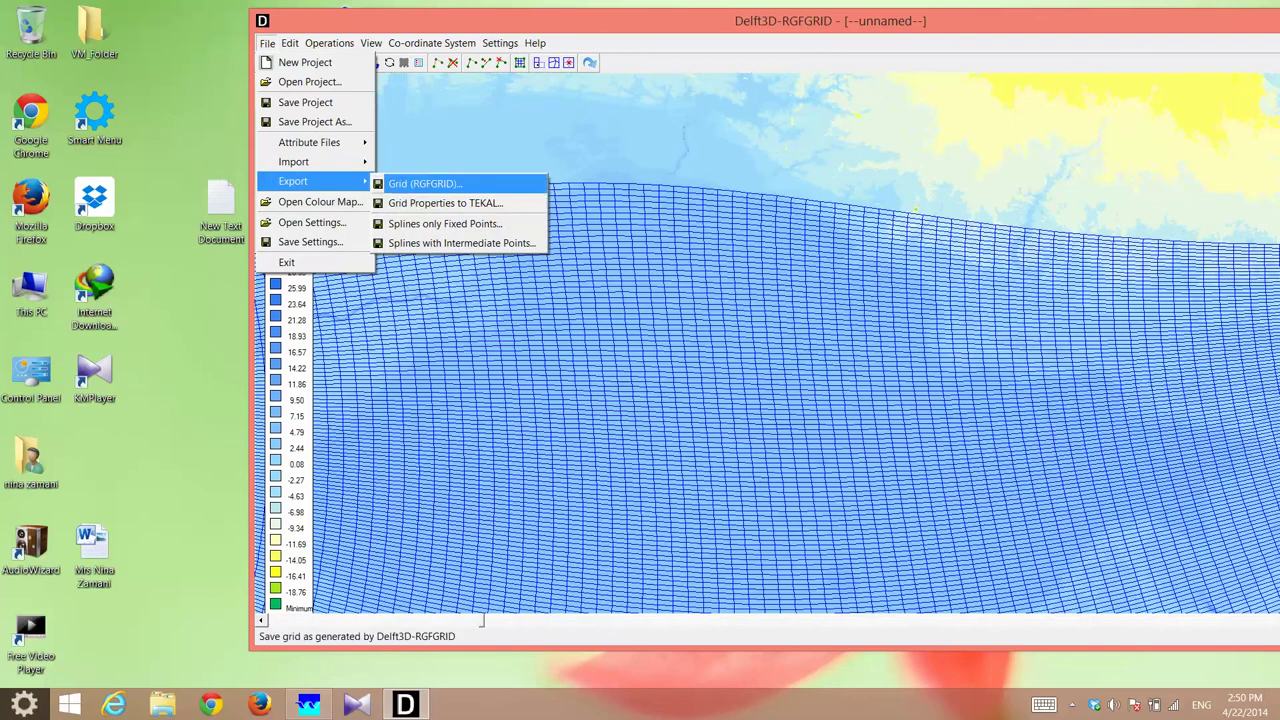
key(Return)
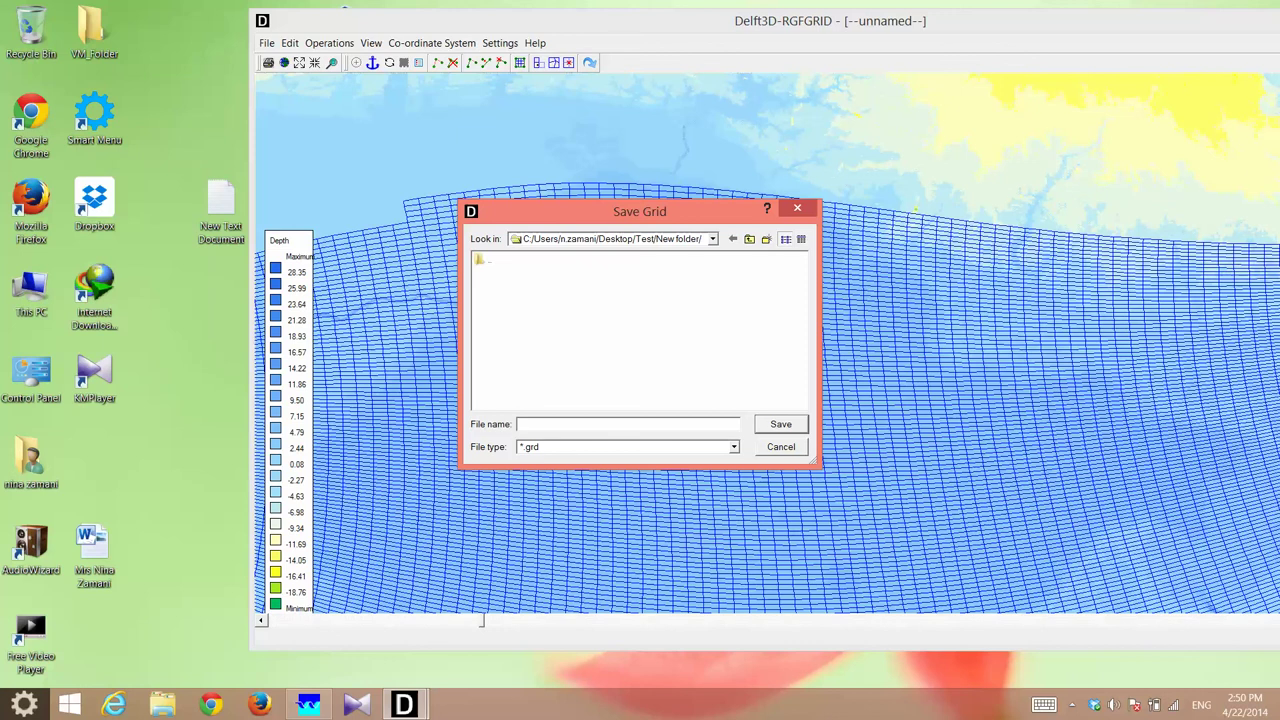
text(testgrid)
key(Return)
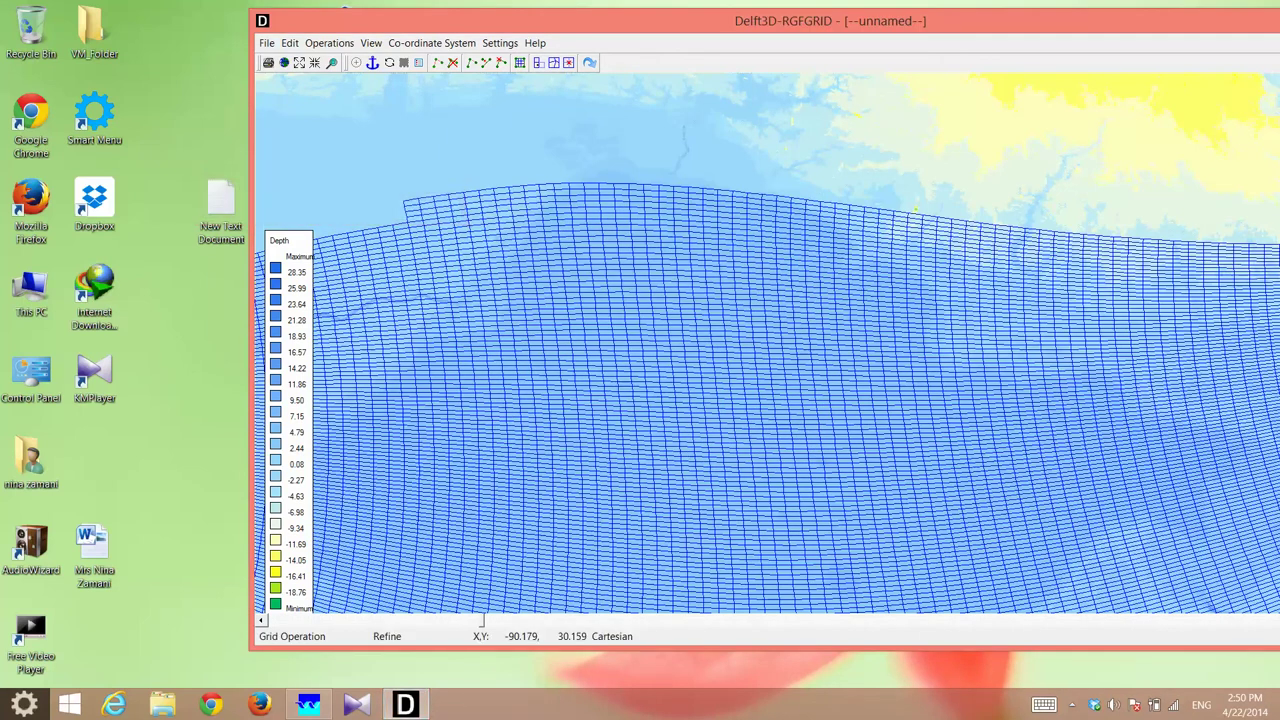